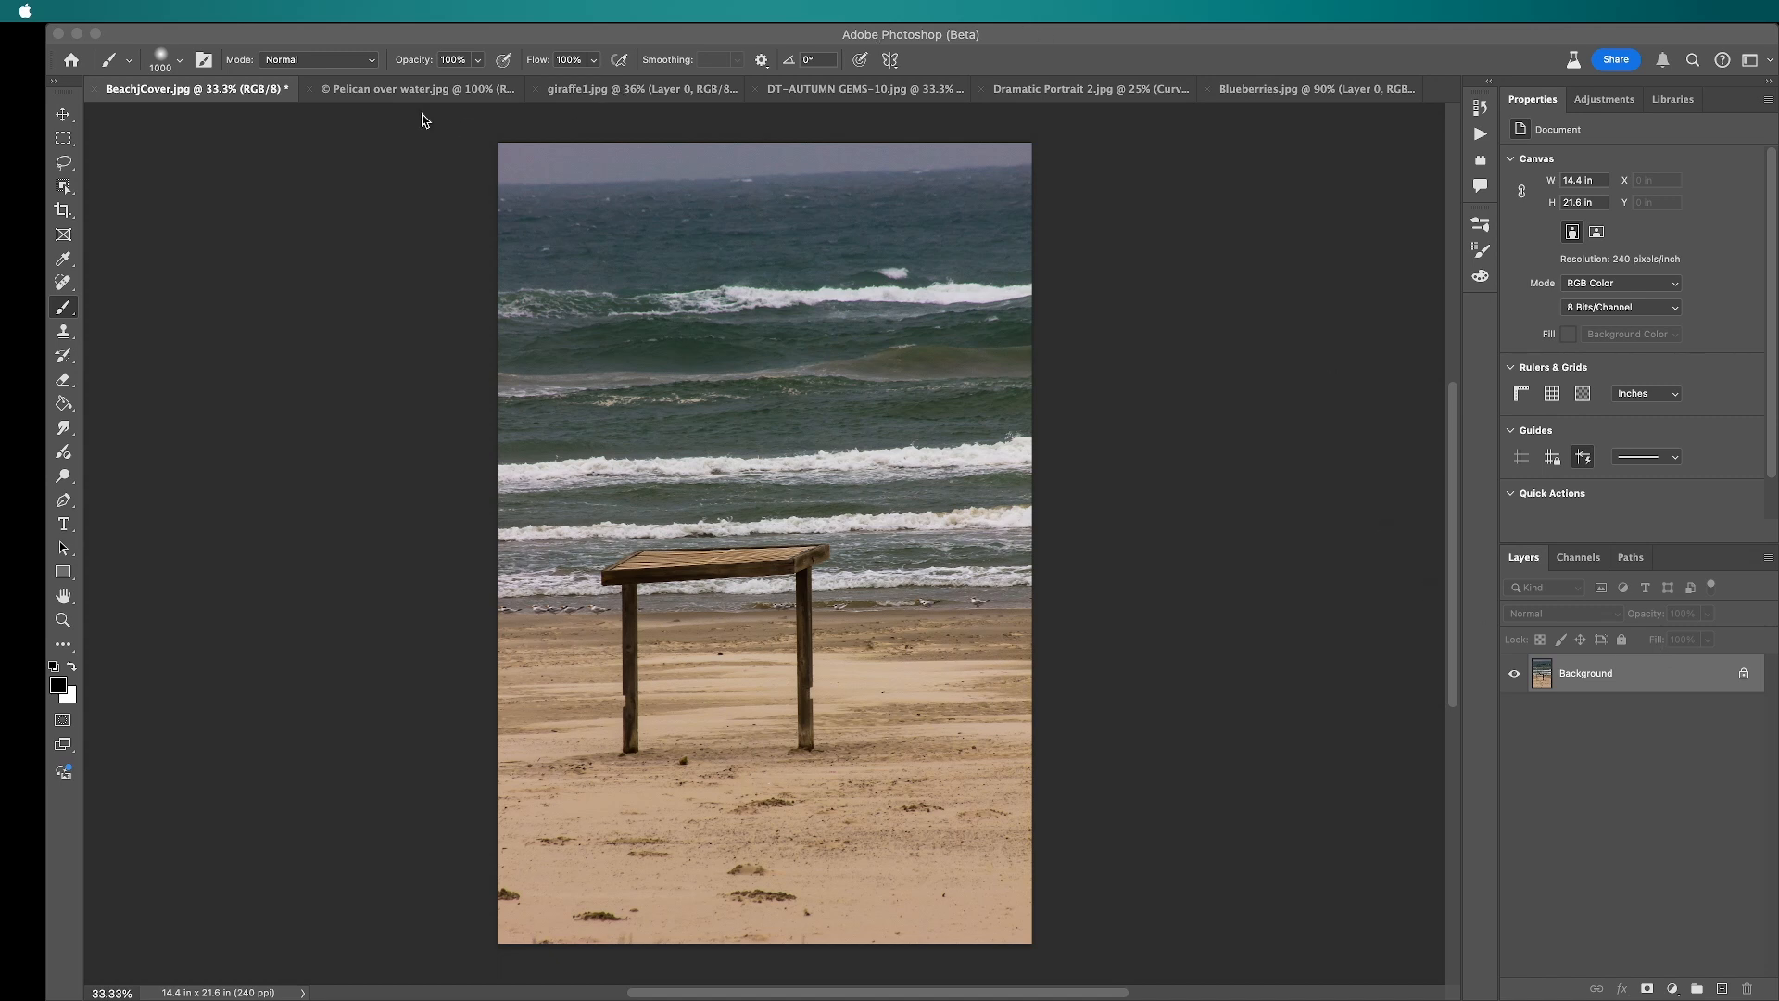
# Step: Select the flying pelican in Pelican over water.jpg with the Object Selection tool and copy it into BeachjCover.jpg as a new layer
pyautogui.click(418, 96)
pyautogui.click(64, 190)
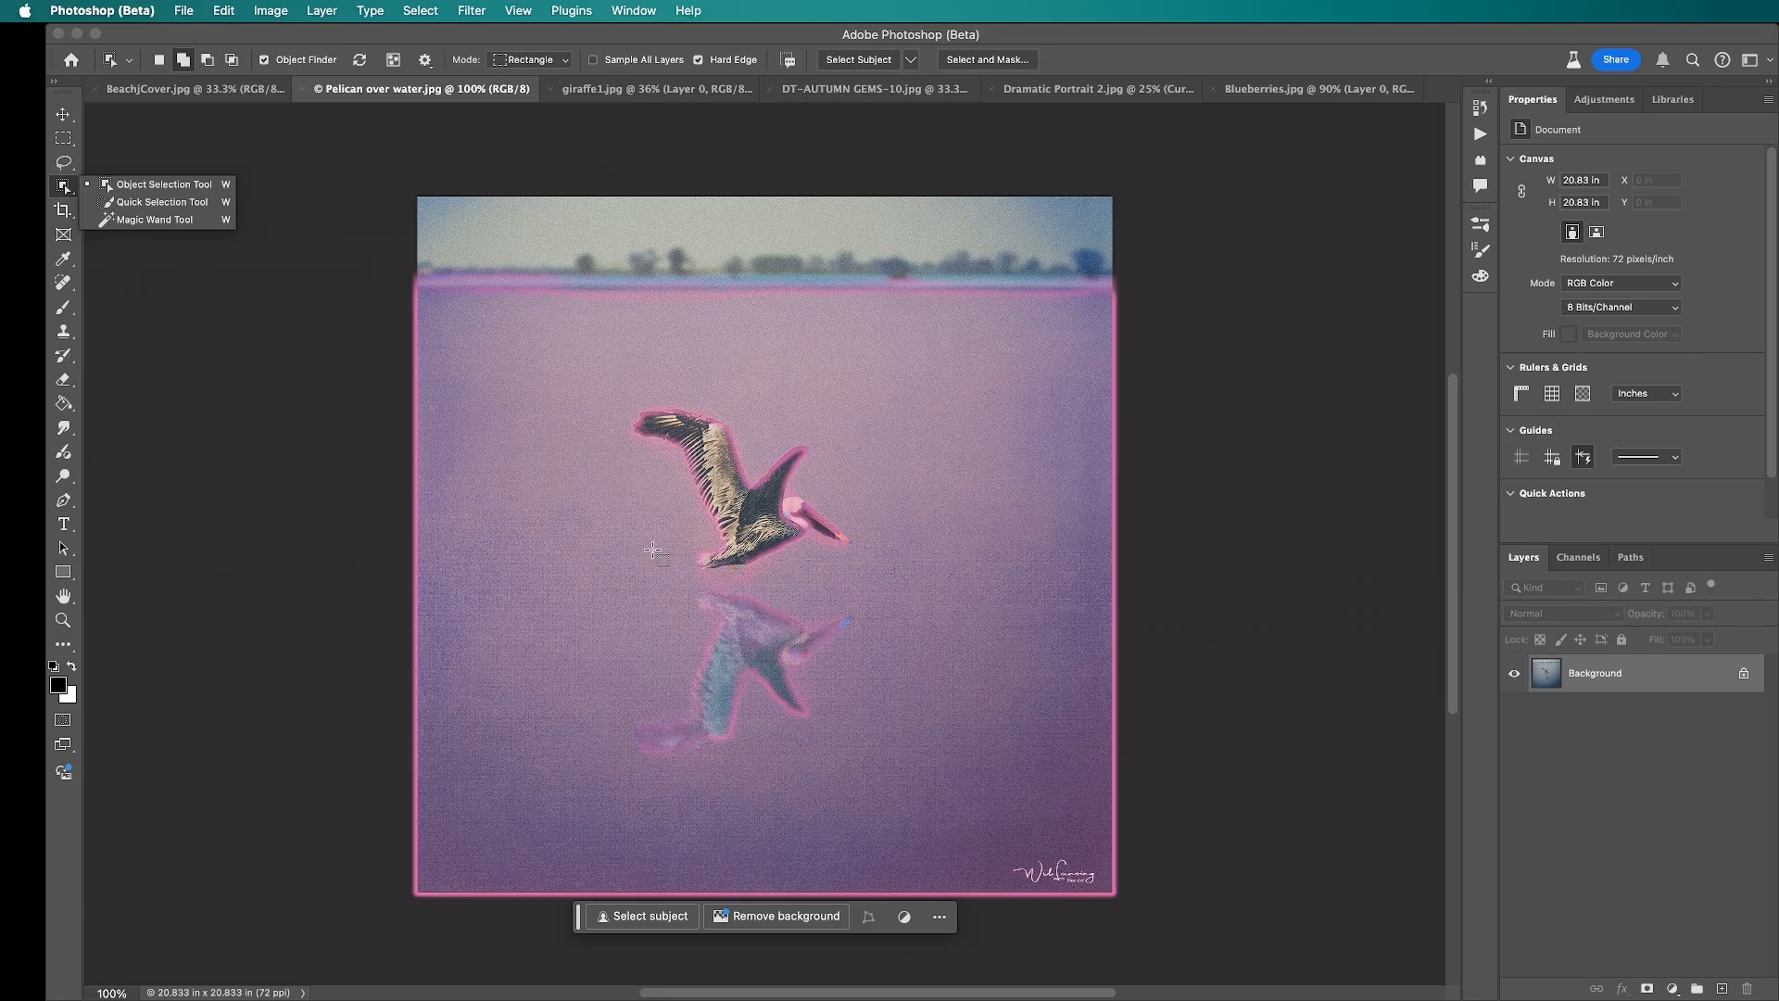
pyautogui.click(761, 529)
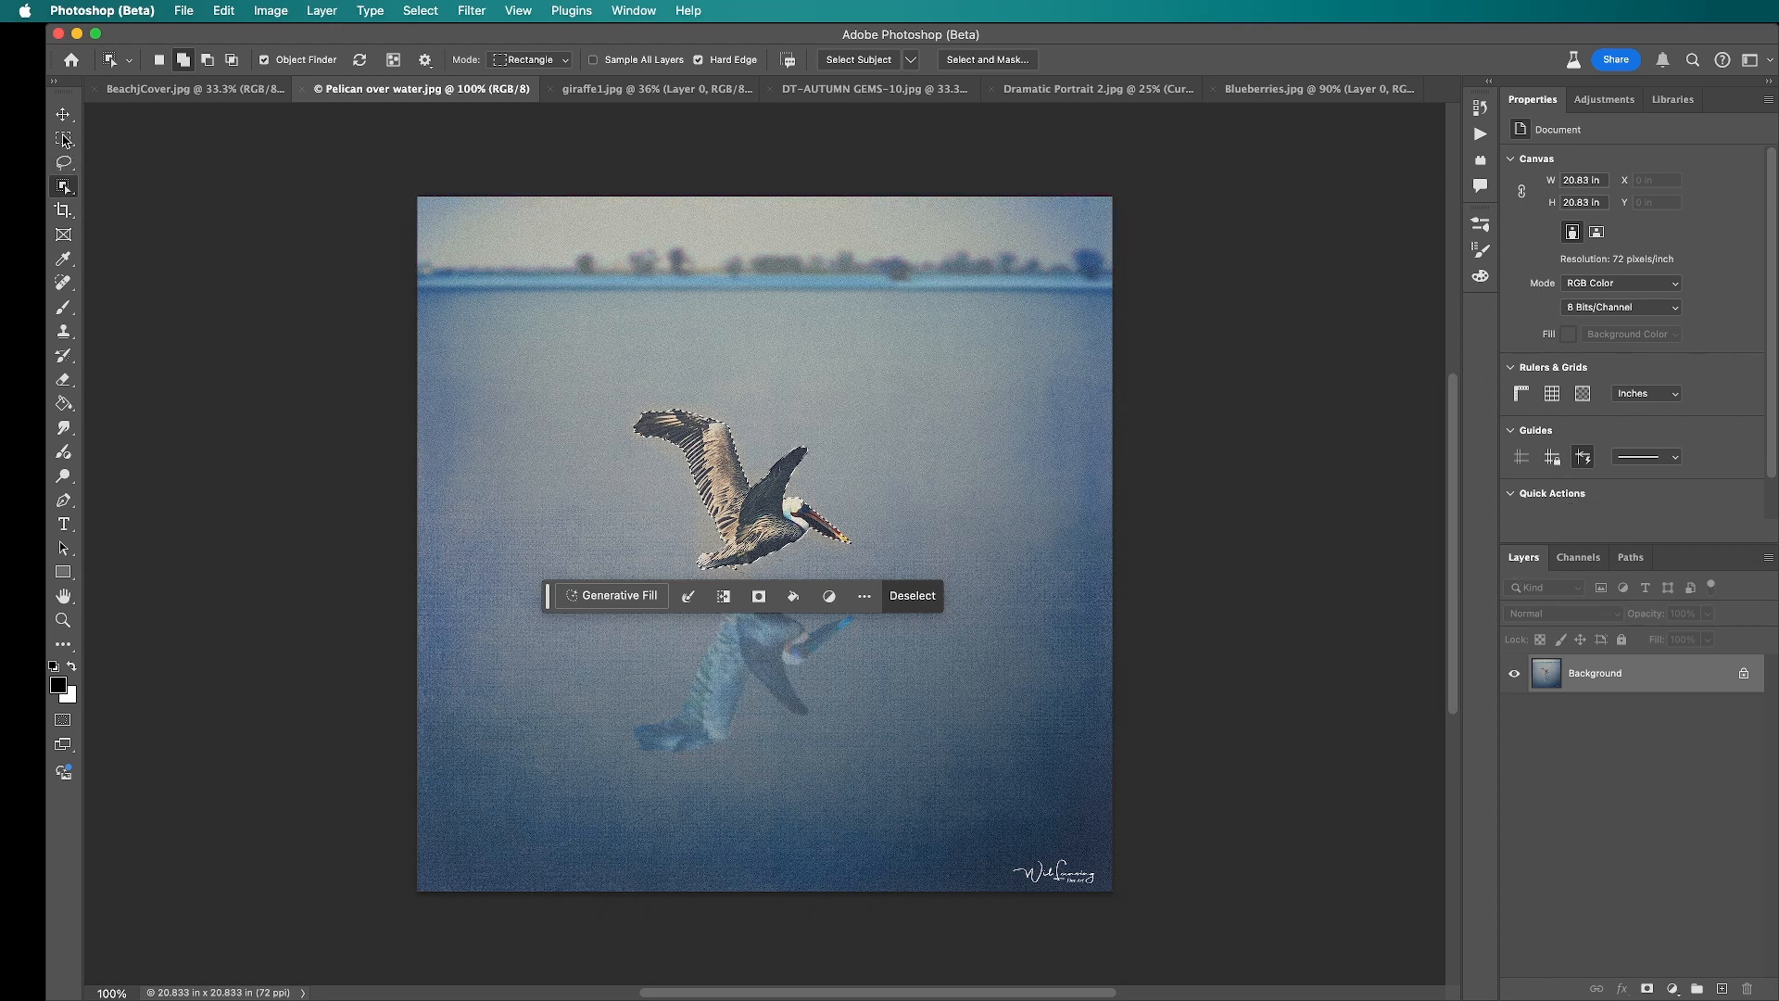
pyautogui.click(205, 89)
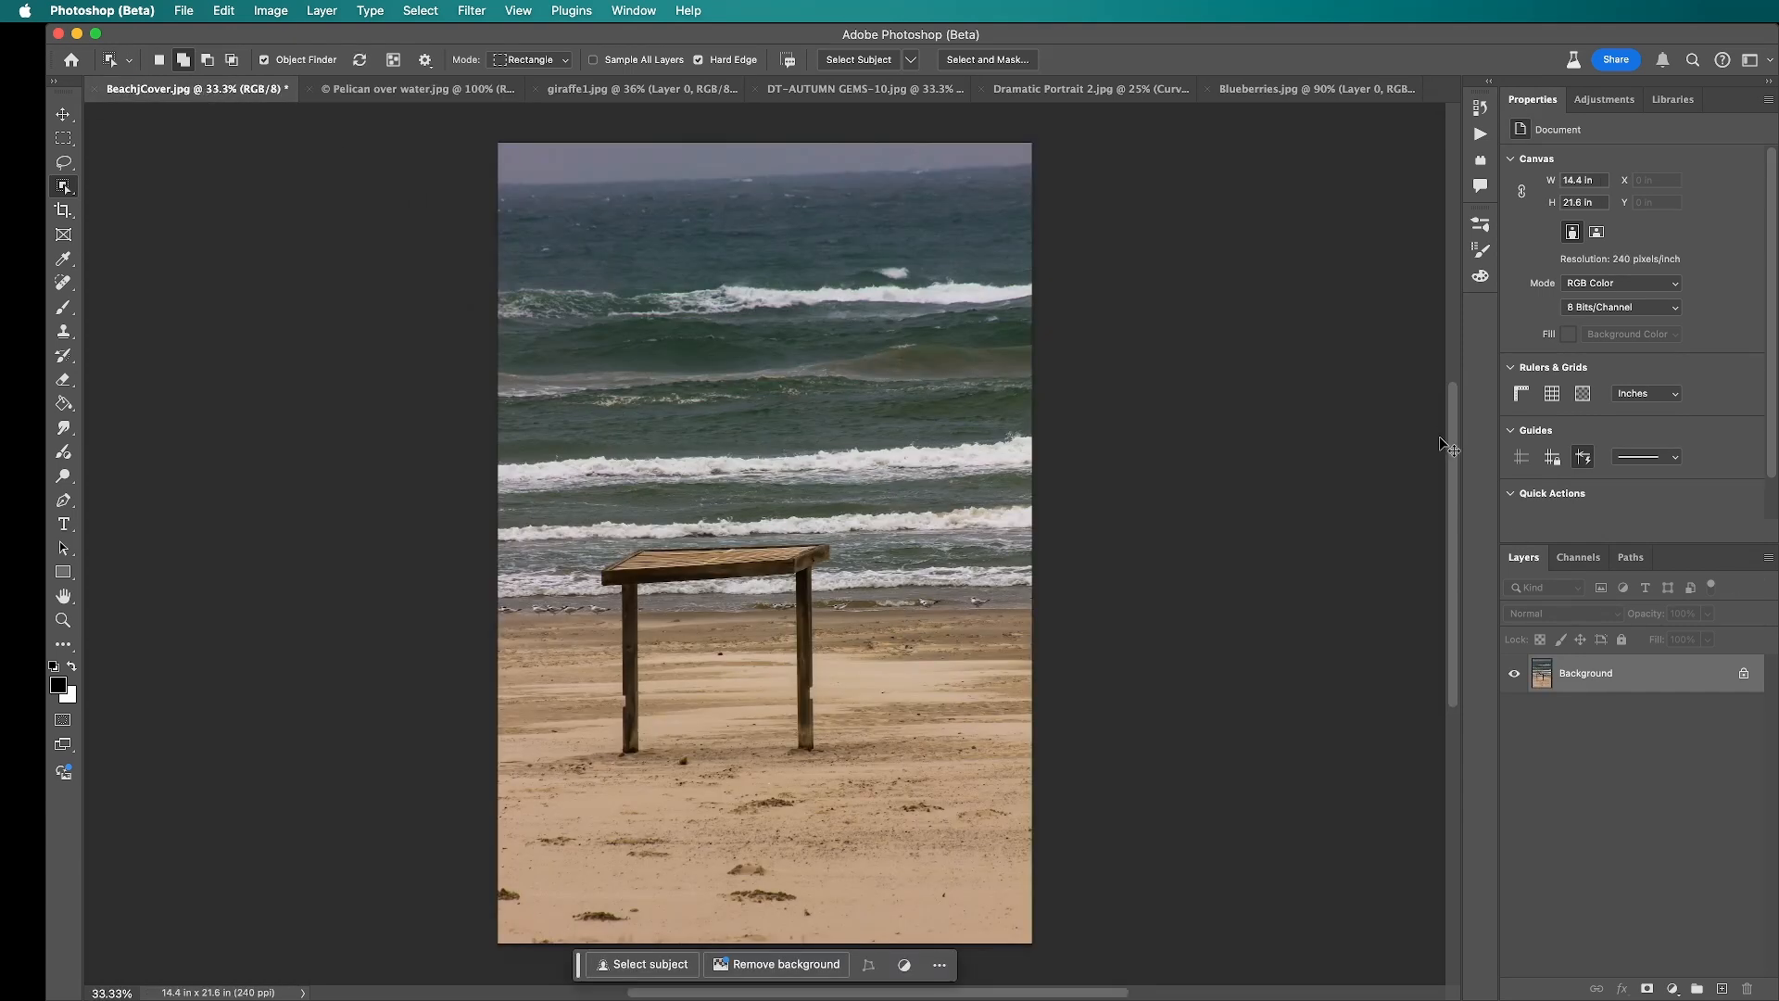
pyautogui.press('super+v')
# Step: Enlarge the pasted pelican to about 5.3 by 3.89 in and place it over the wooden shelter's roof
pyautogui.press('super+t')
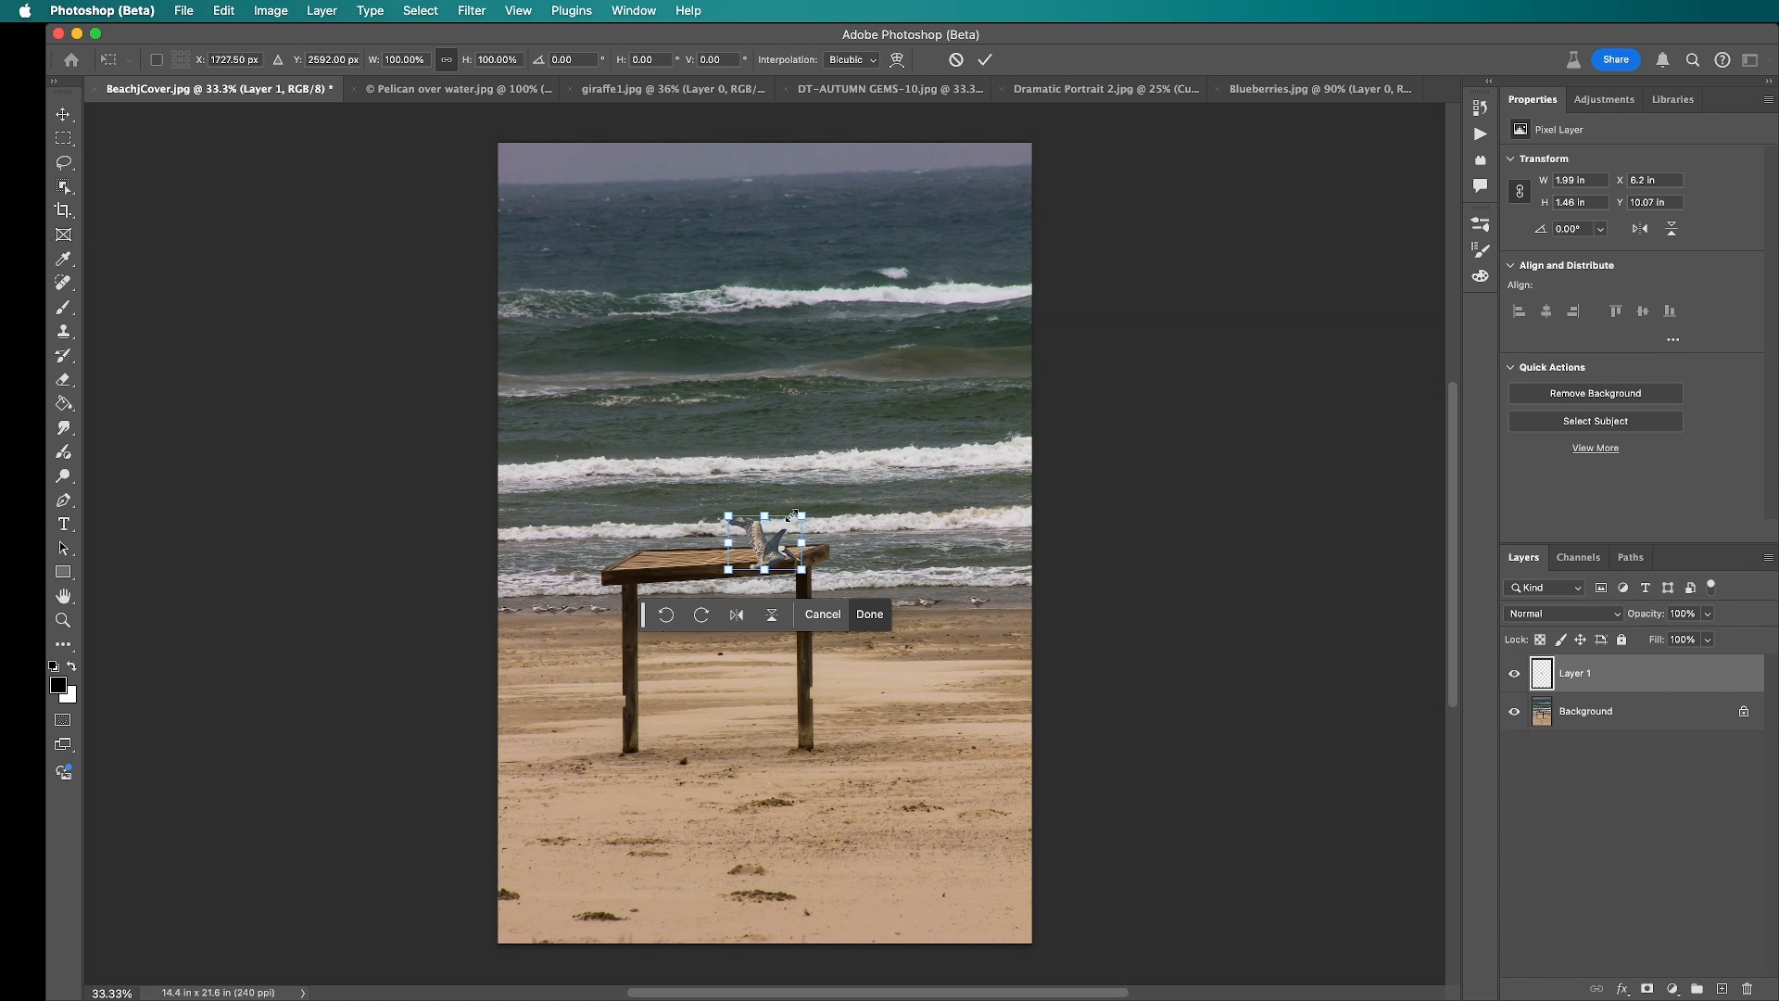
pyautogui.moveTo(802, 515); pyautogui.dragTo(884, 414)
pyautogui.press('Return')
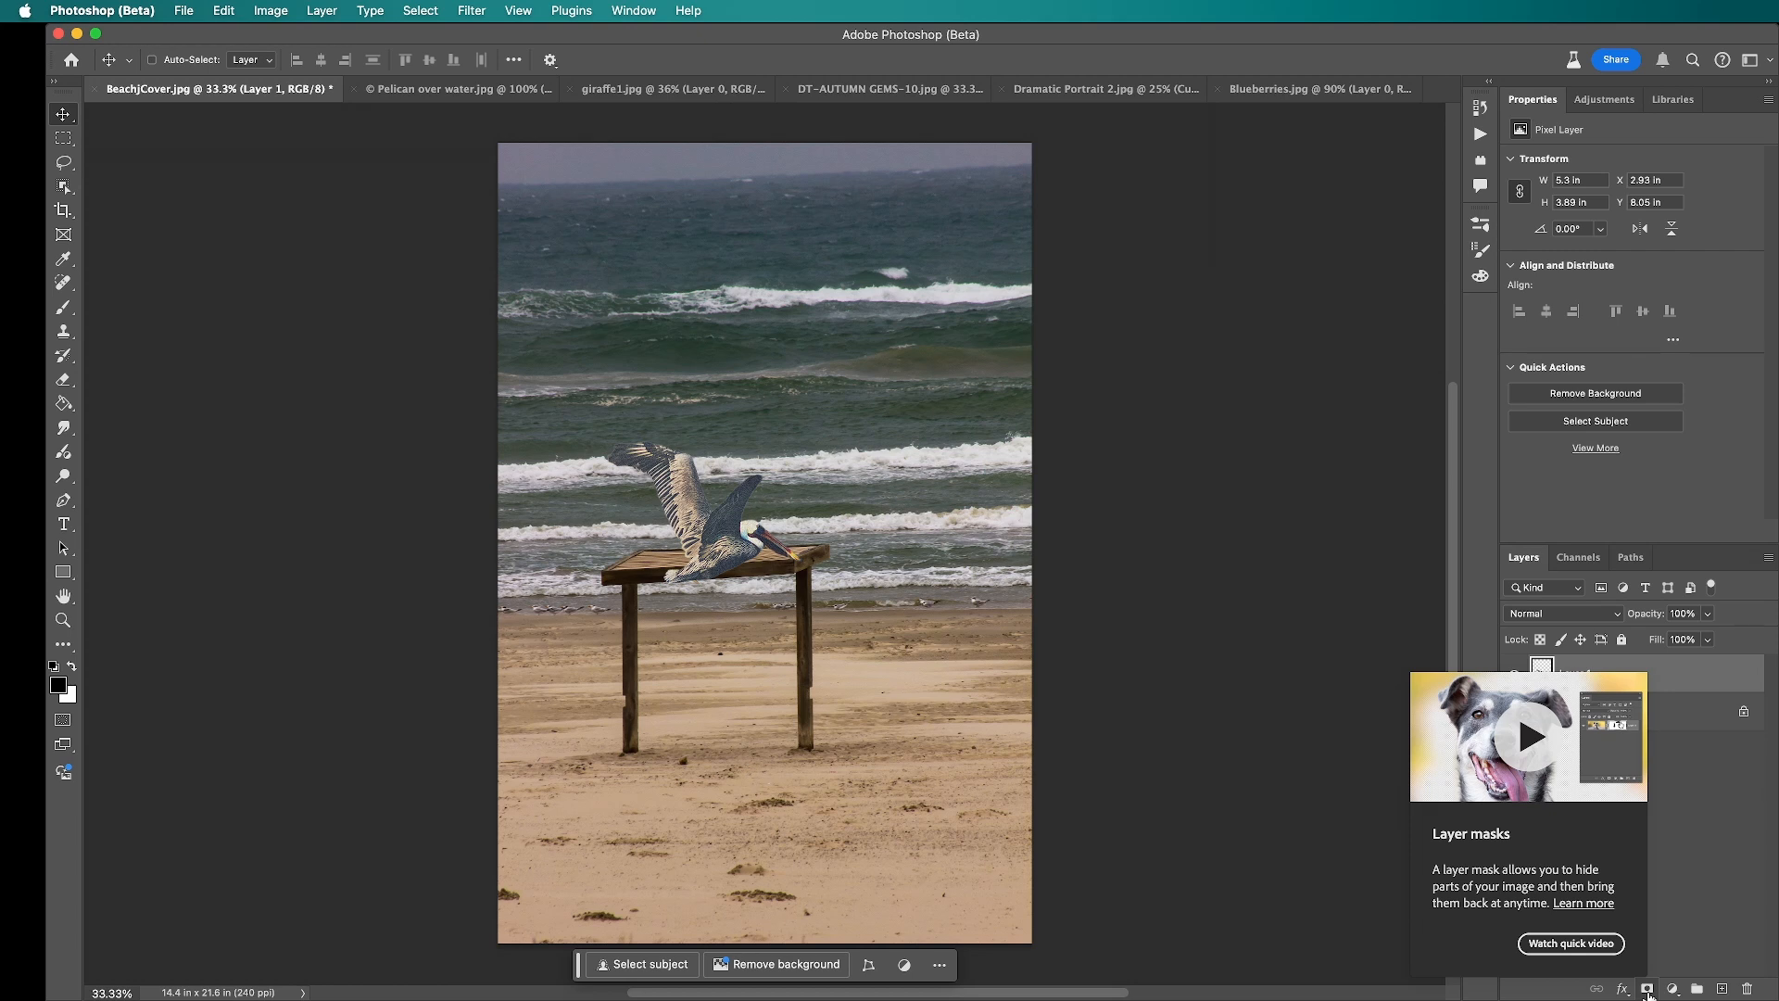
# Step: Add a layer mask to the pelican layer, invert it to black and invert it back to white
pyautogui.click(1647, 990)
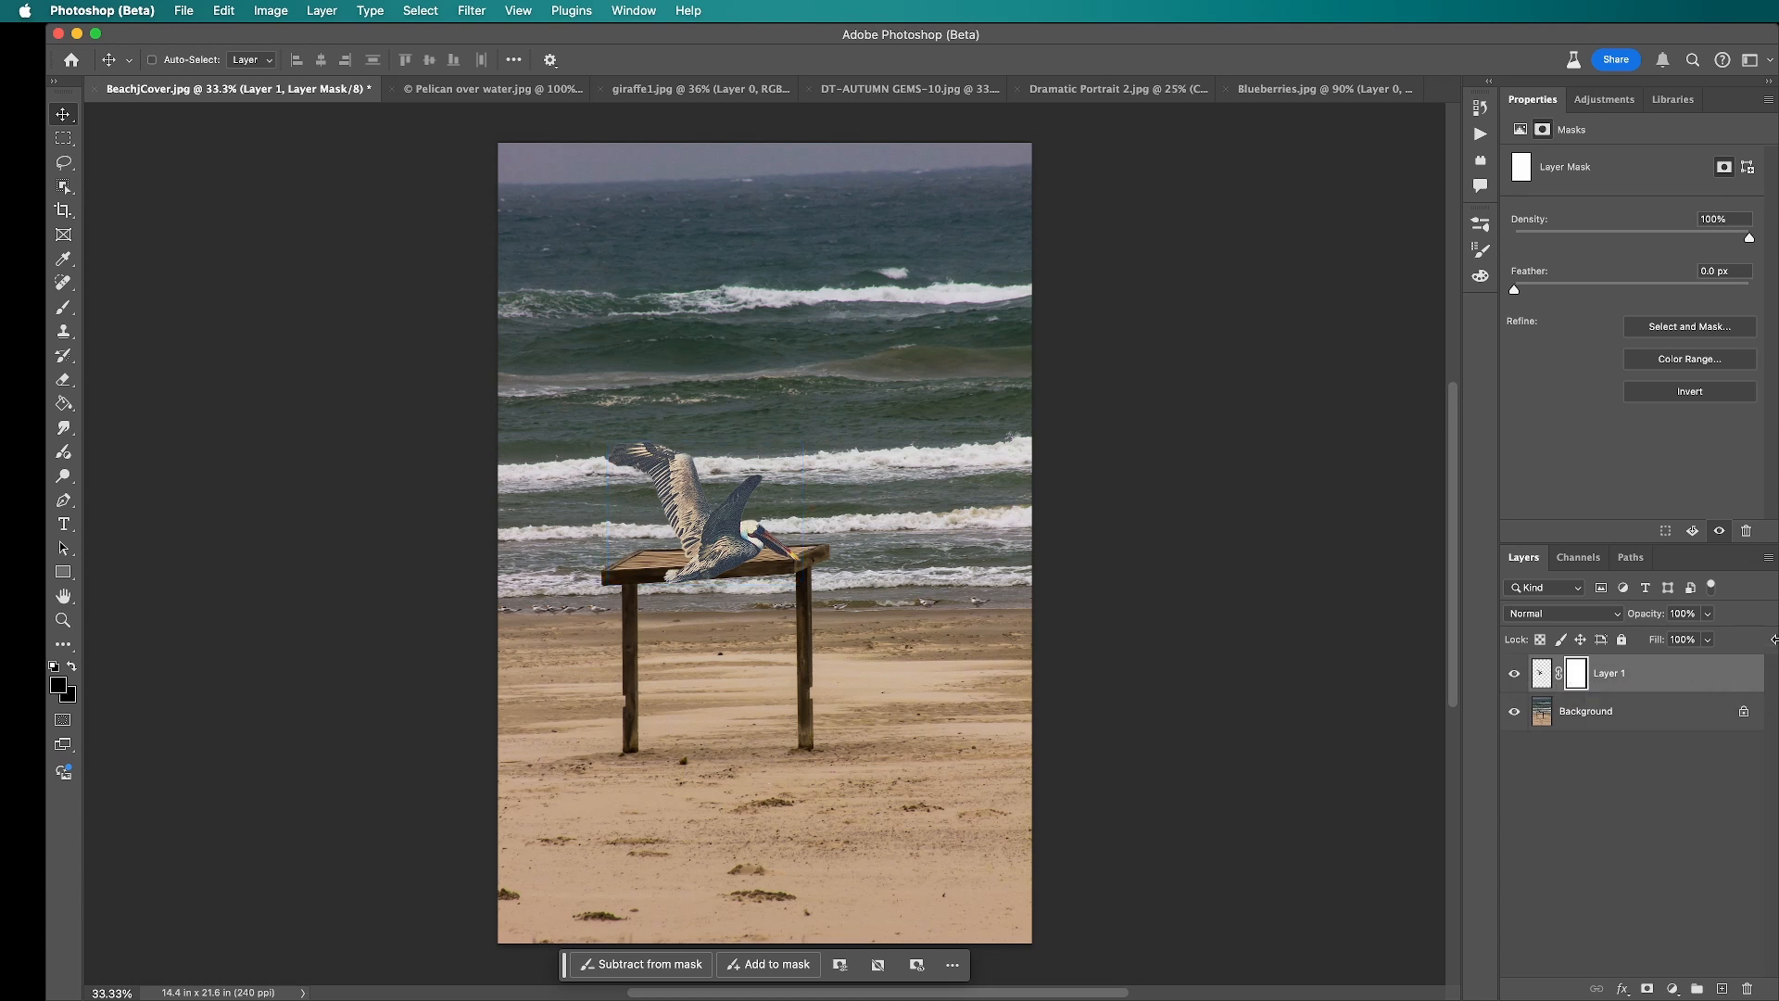
pyautogui.press('super')
pyautogui.press('super+i')
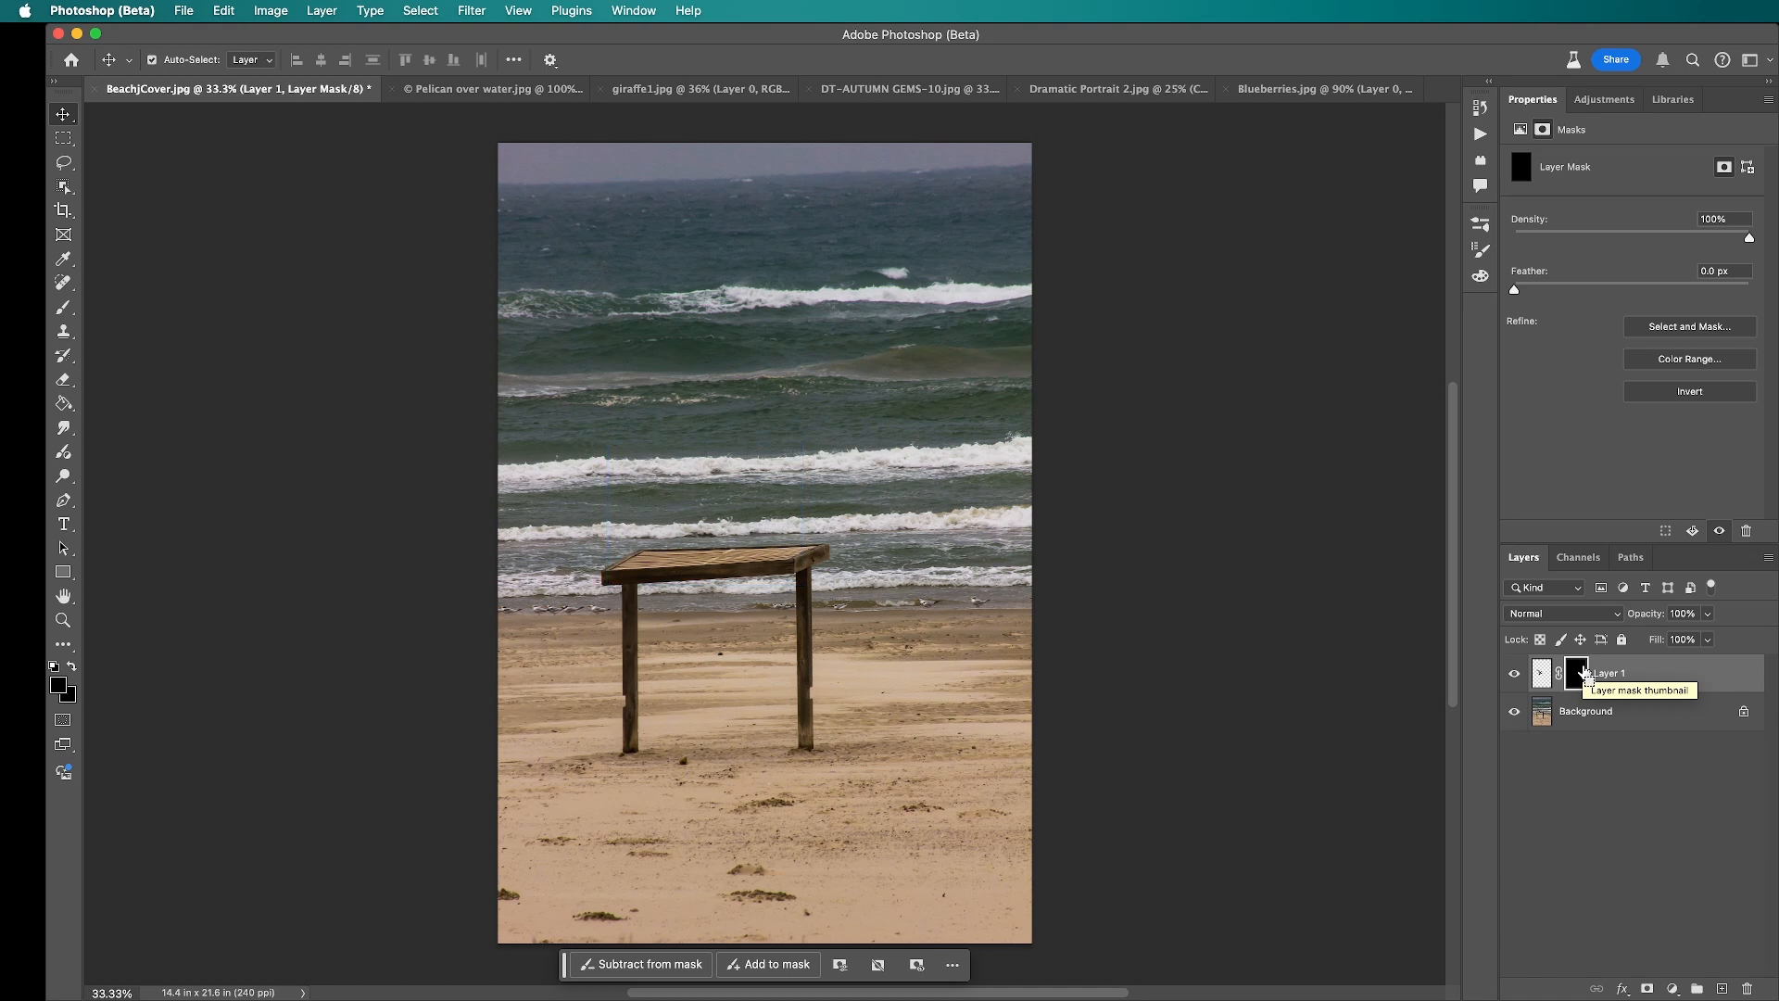
pyautogui.press('super+i')
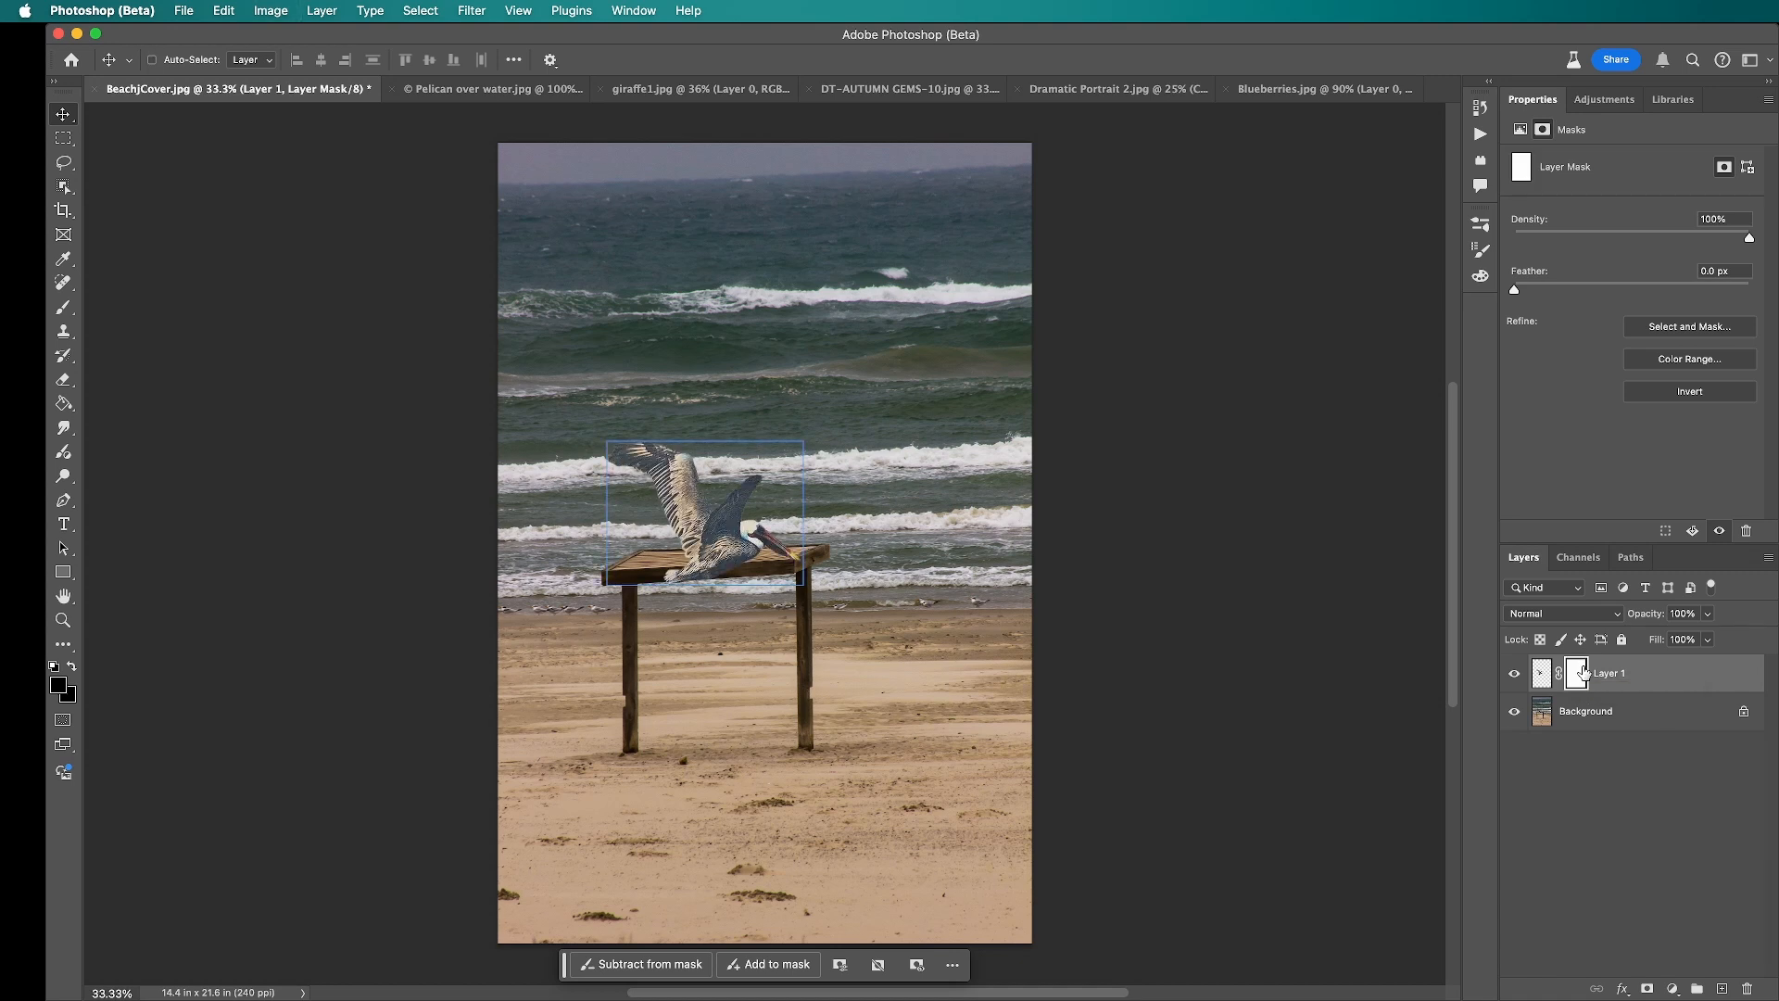
# Step: Move the pelican slightly right and up so its beak reaches past the shelter roof's right end
pyautogui.moveTo(749, 552); pyautogui.dragTo(793, 544)
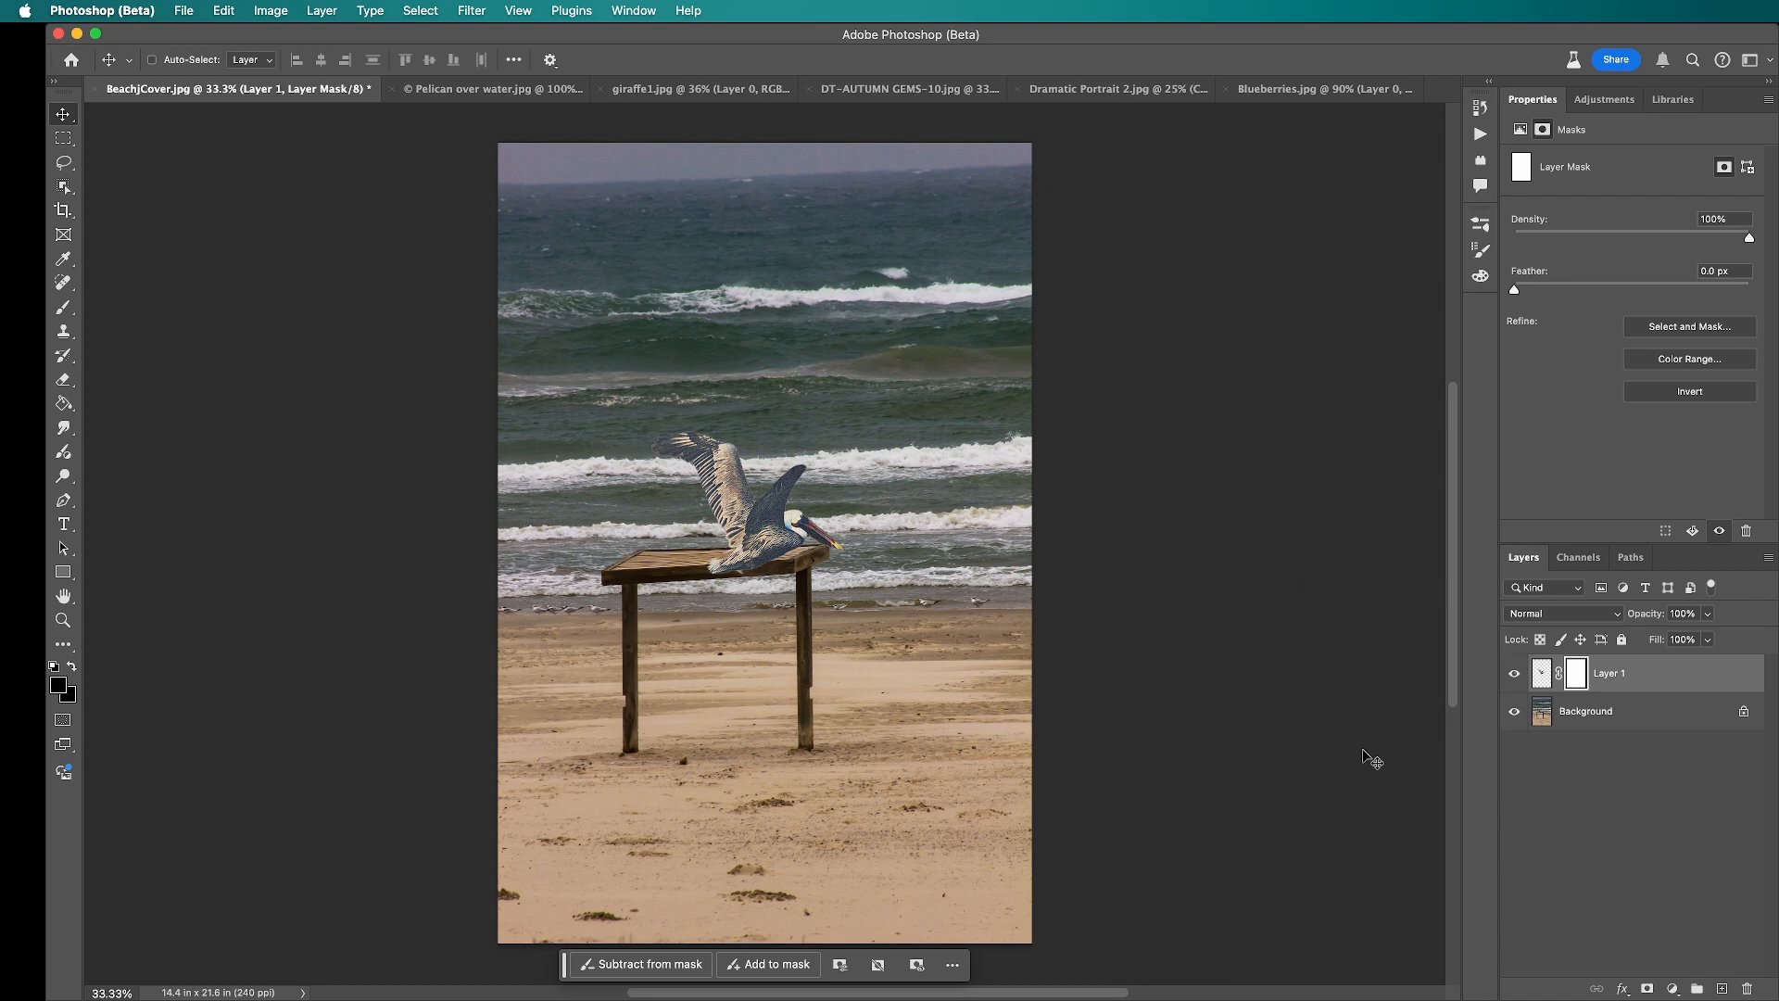
# Step: Set up the Brush tool with black as the foreground colour and a brush size of 300 px
pyautogui.press('x')
pyautogui.press('x')
pyautogui.press('b')
pyautogui.press('[')
pyautogui.press('[')
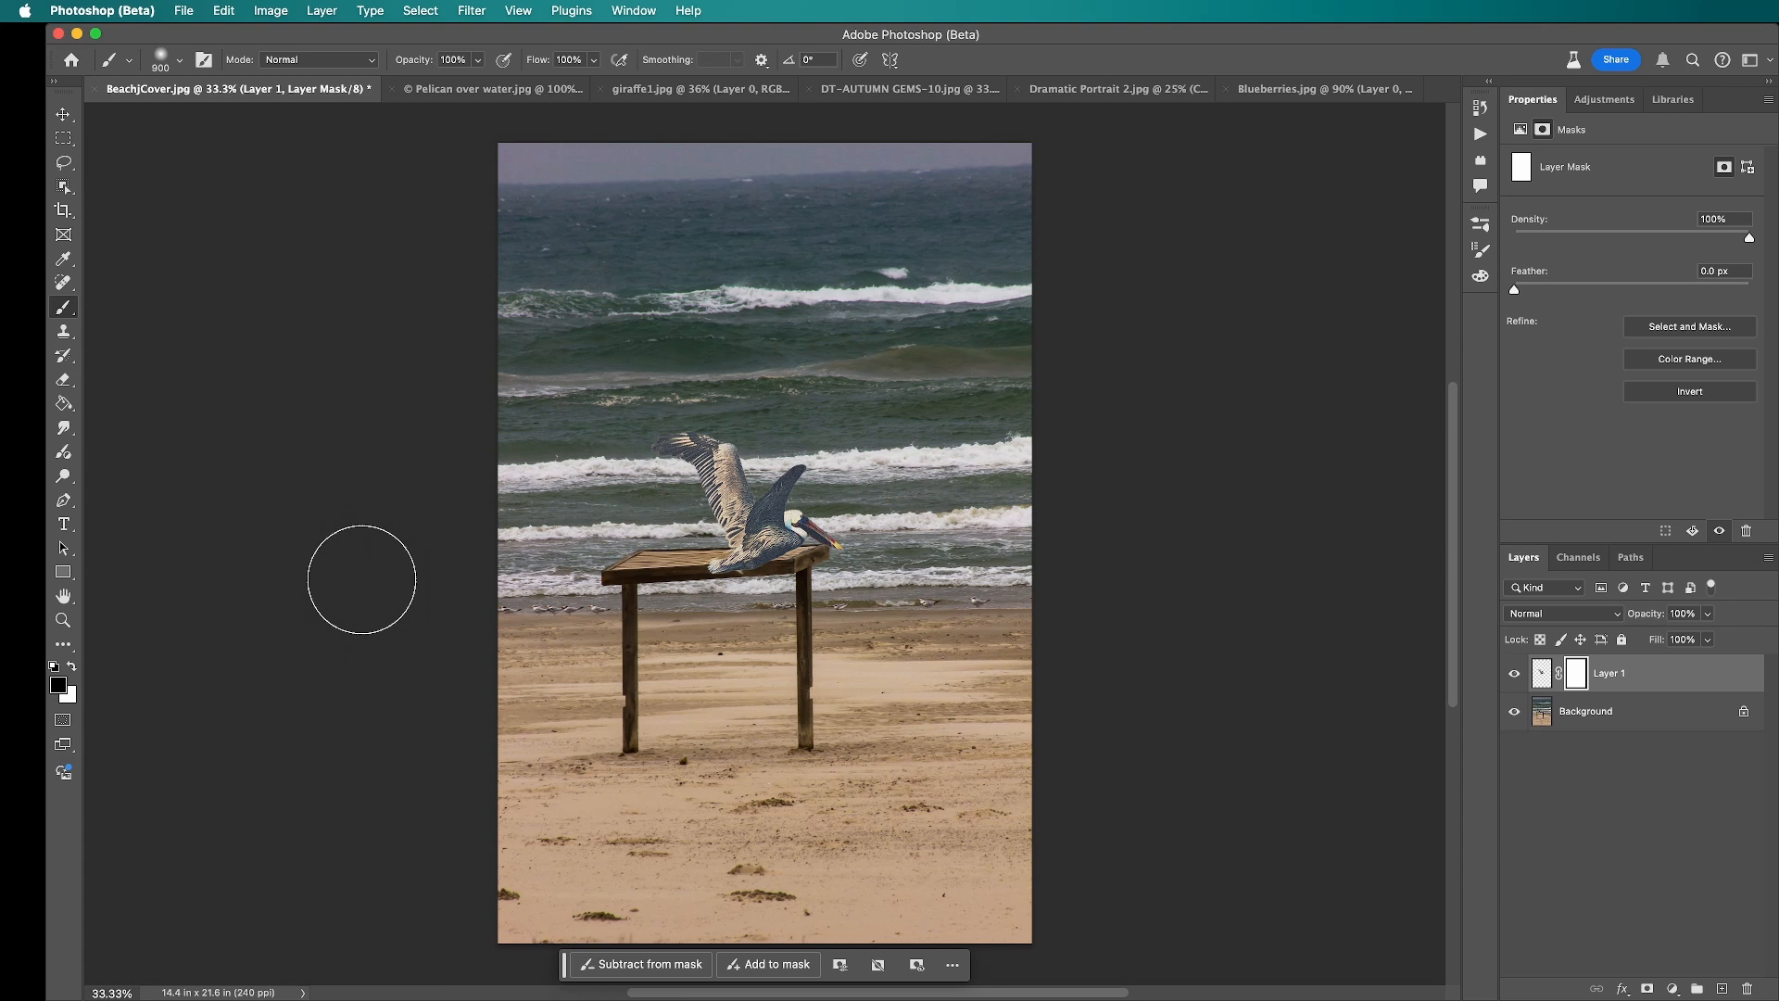
pyautogui.press('[')
pyautogui.press('[')
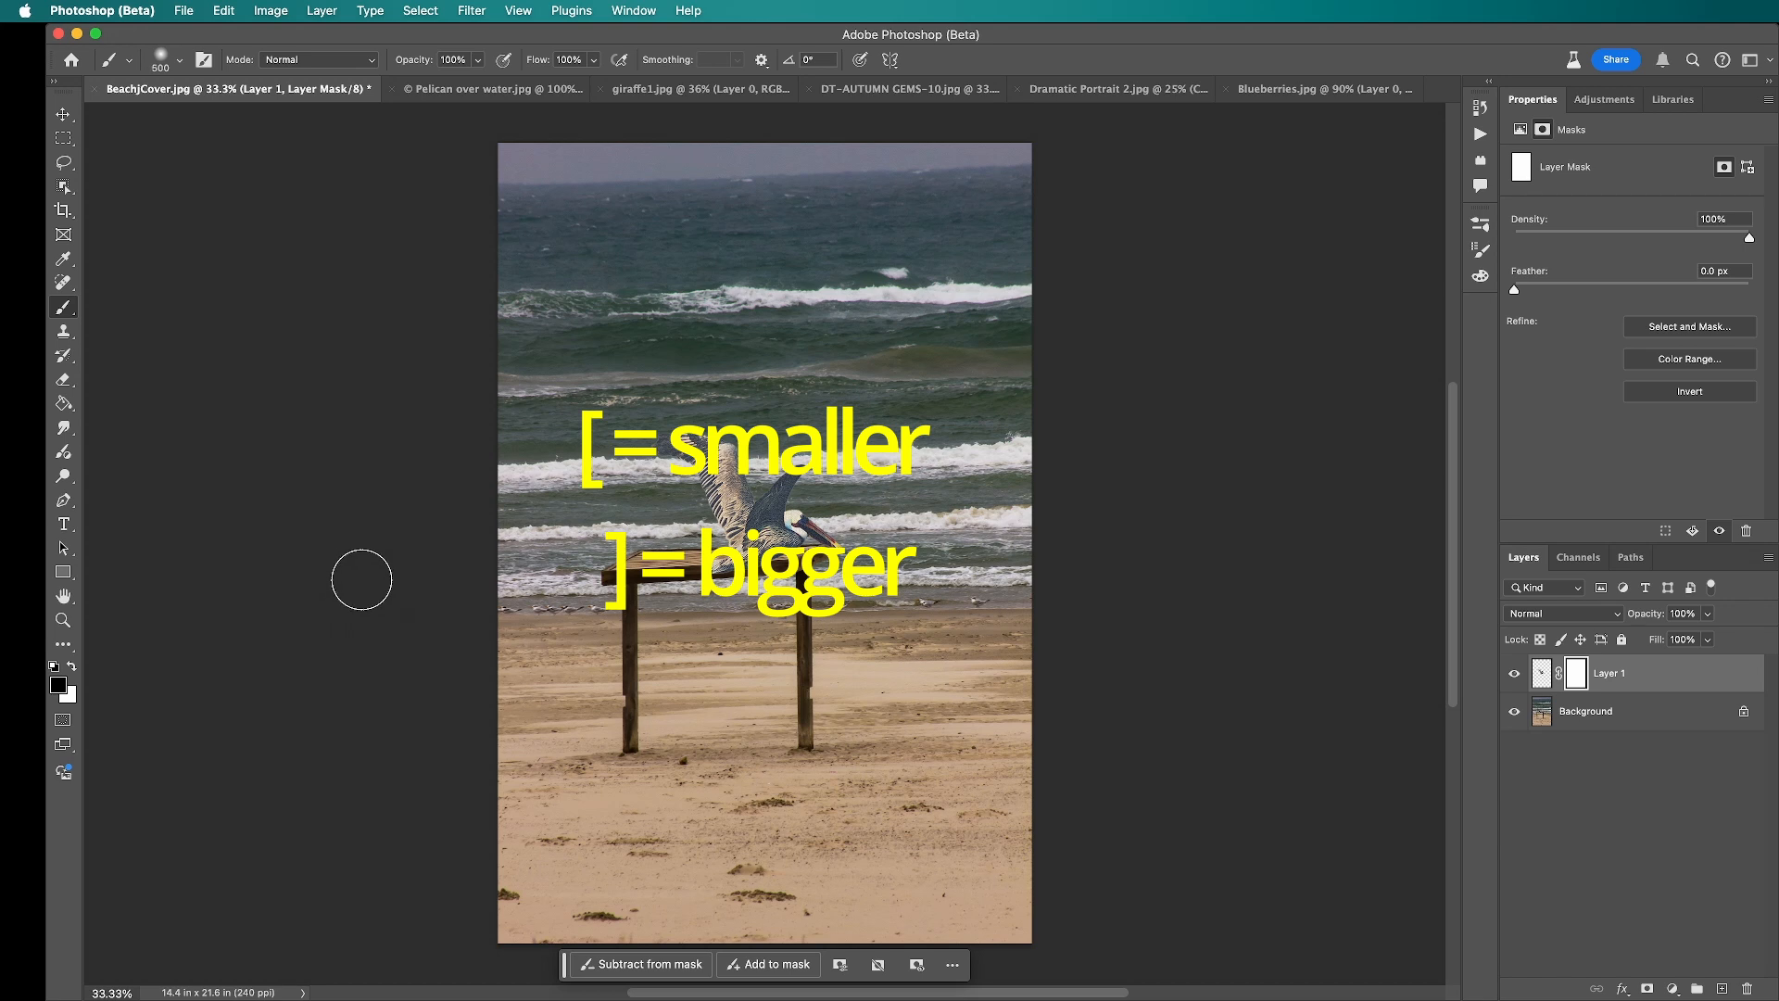
pyautogui.press(']')
pyautogui.press(']')
pyautogui.press(']')
pyautogui.press('[')
pyautogui.press('[')
pyautogui.press('[')
pyautogui.press('[')
pyautogui.press('[')
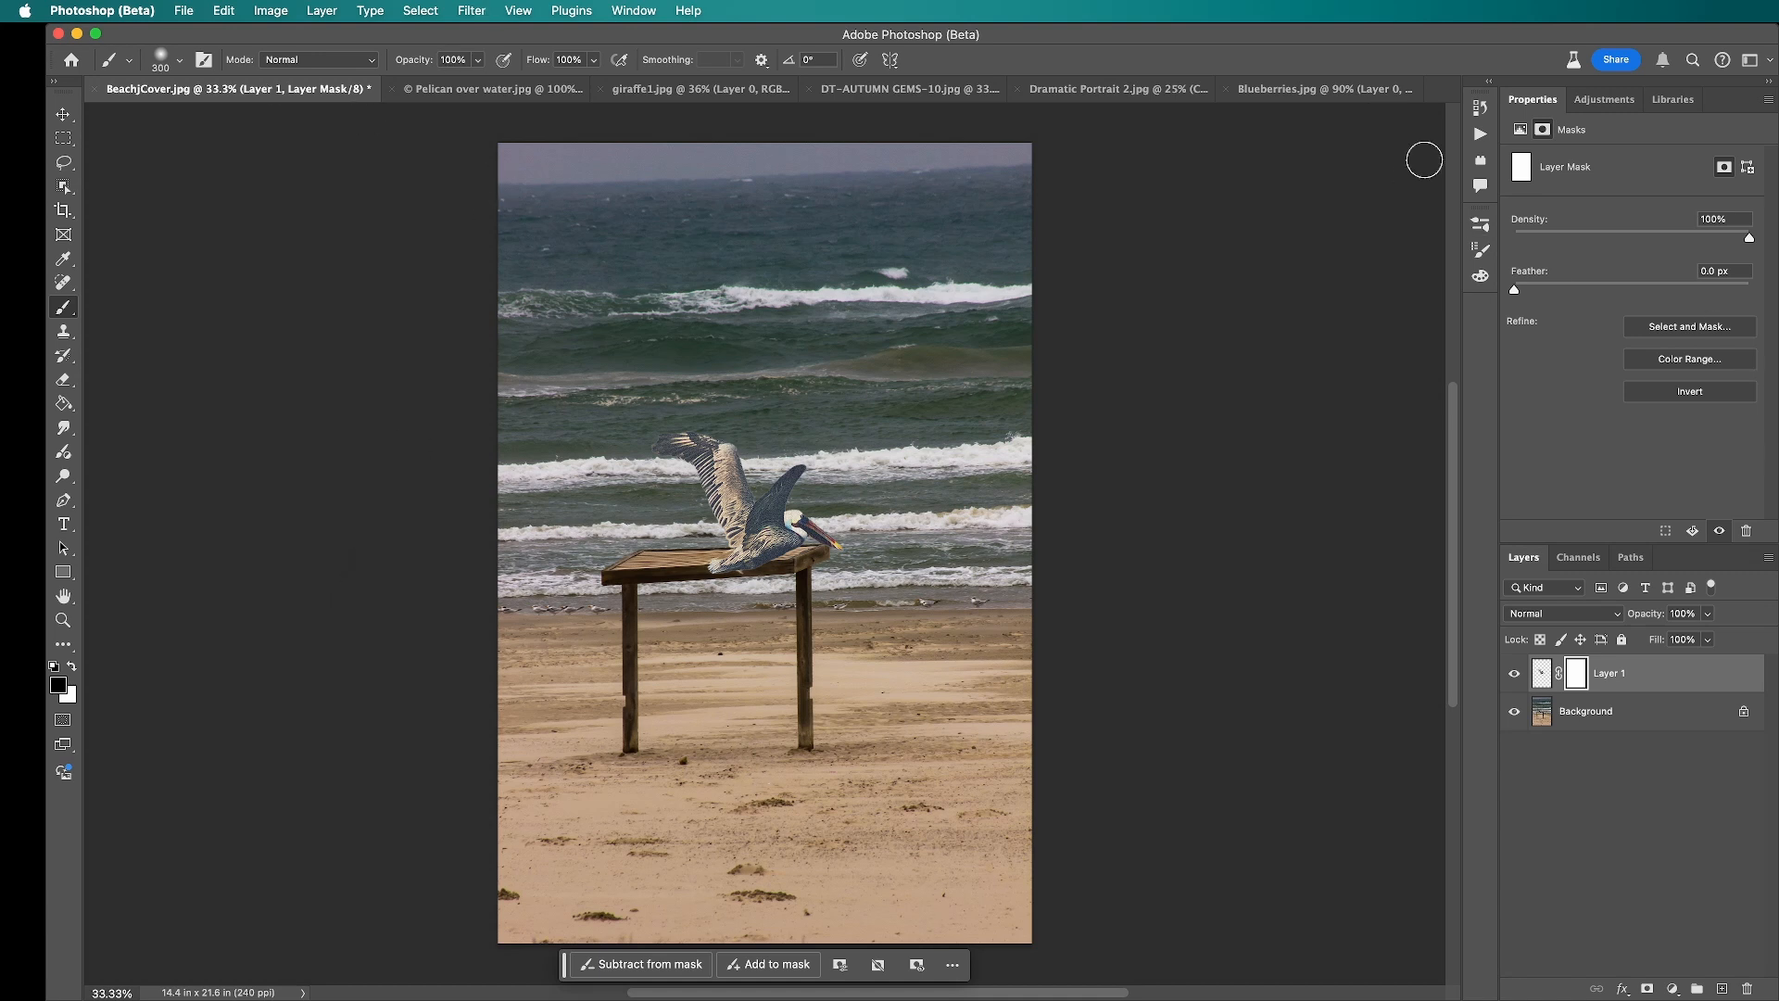
# Step: Check that the Soft Round preset is the active brush among the General Brushes
pyautogui.click(1479, 228)
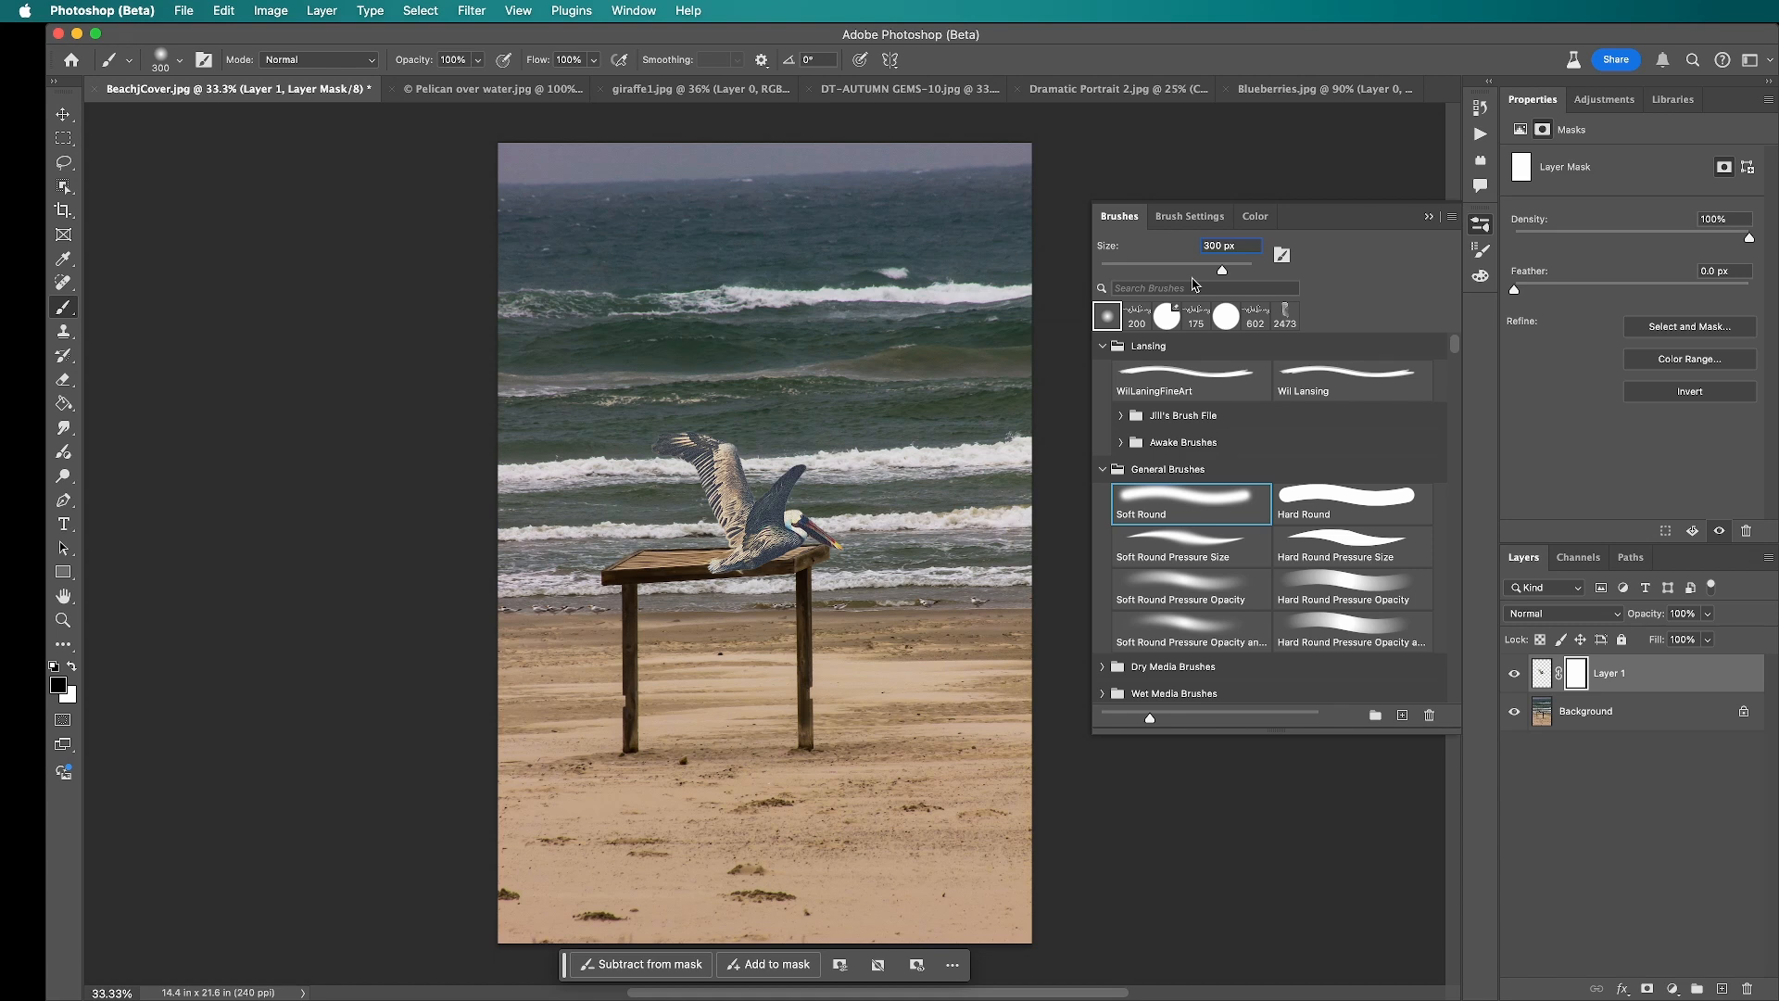
pyautogui.click(635, 11)
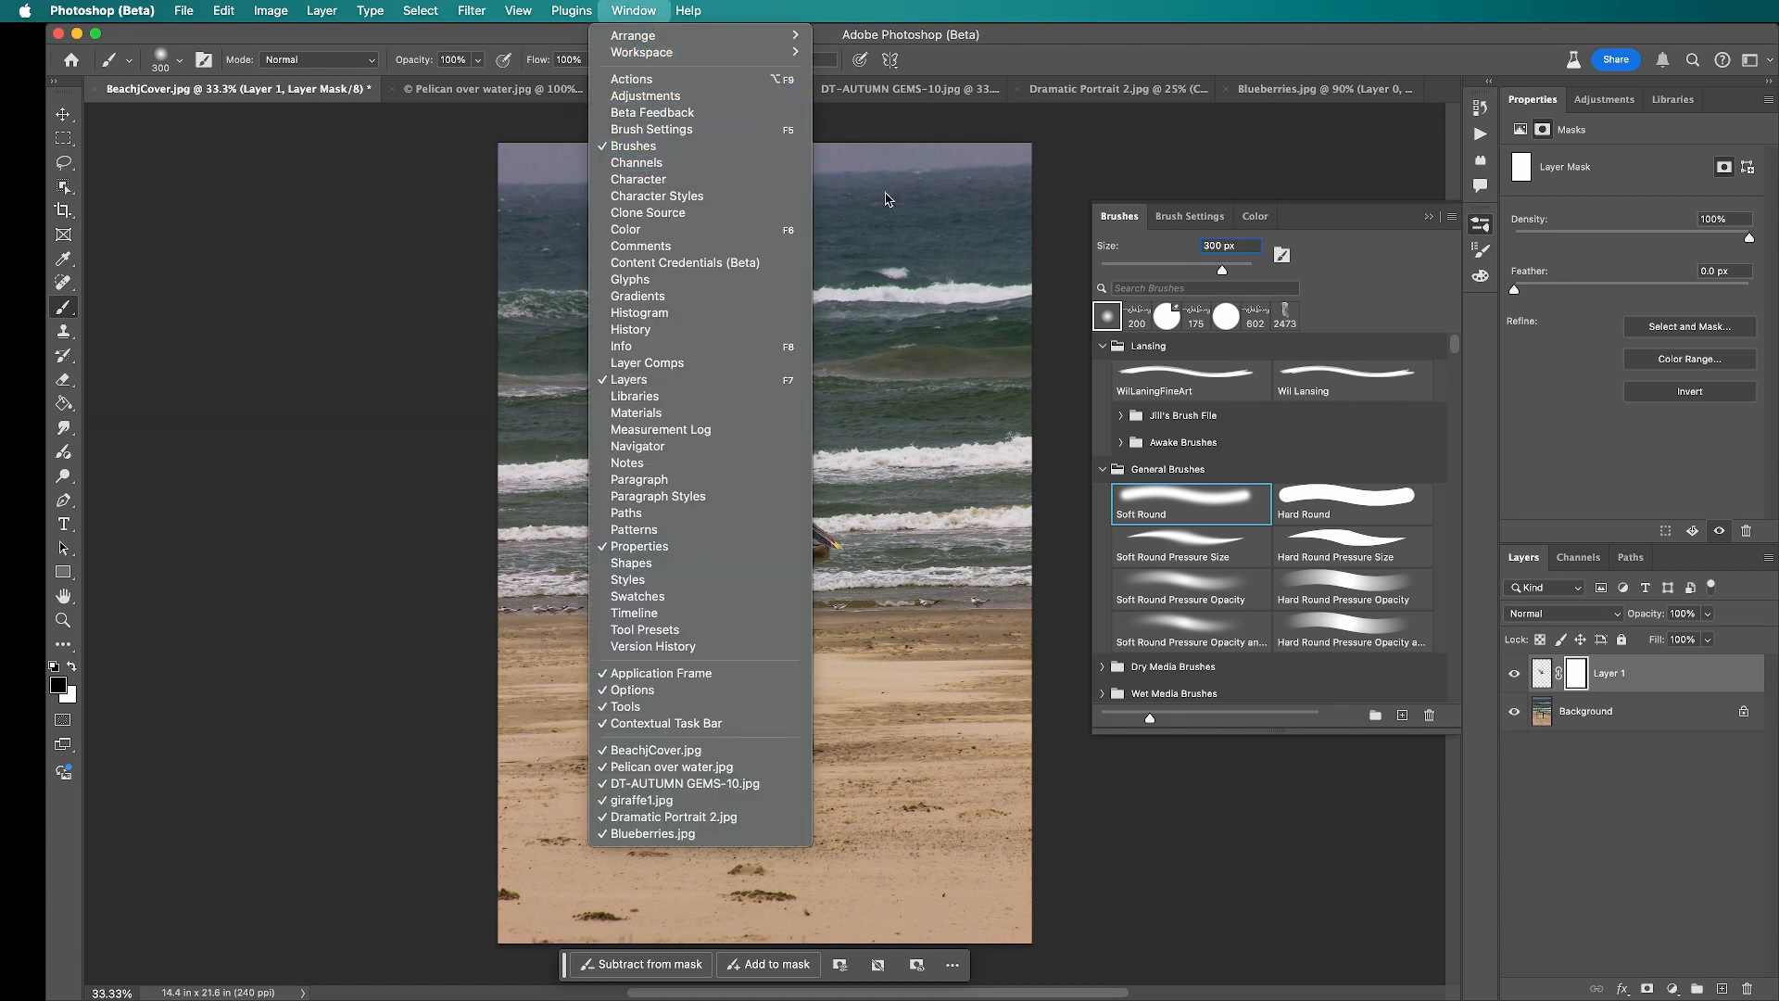
pyautogui.click(1405, 286)
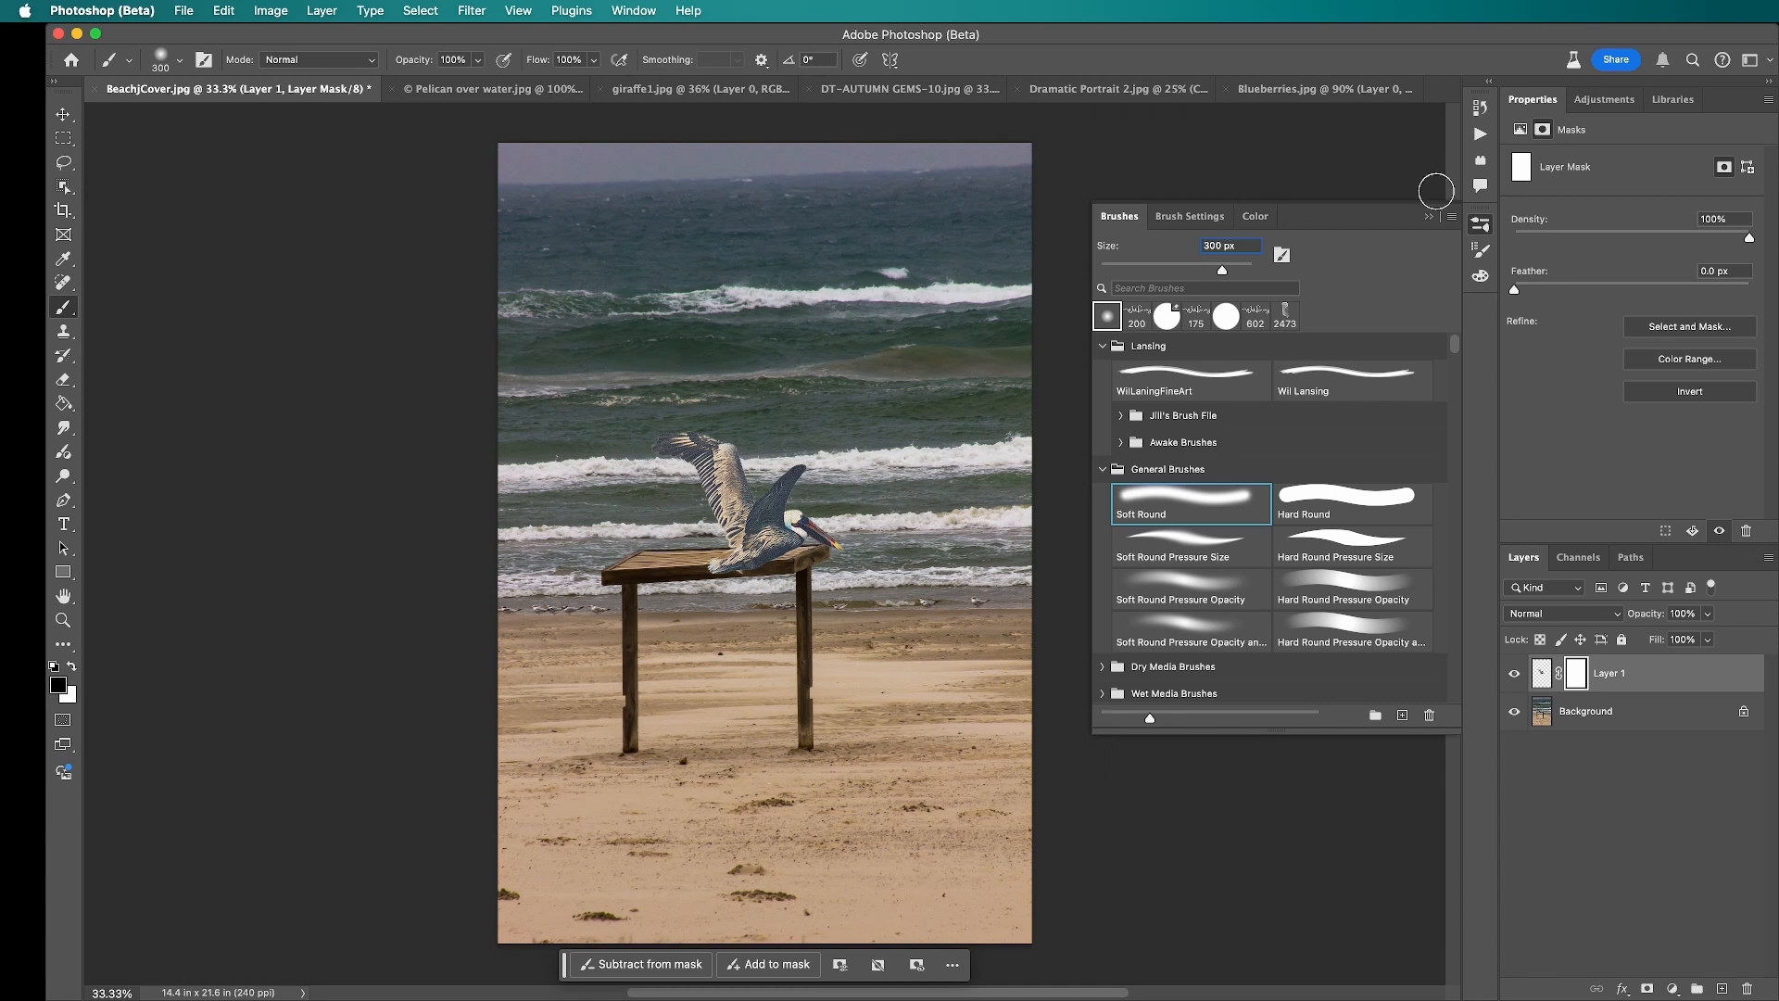
pyautogui.click(1479, 225)
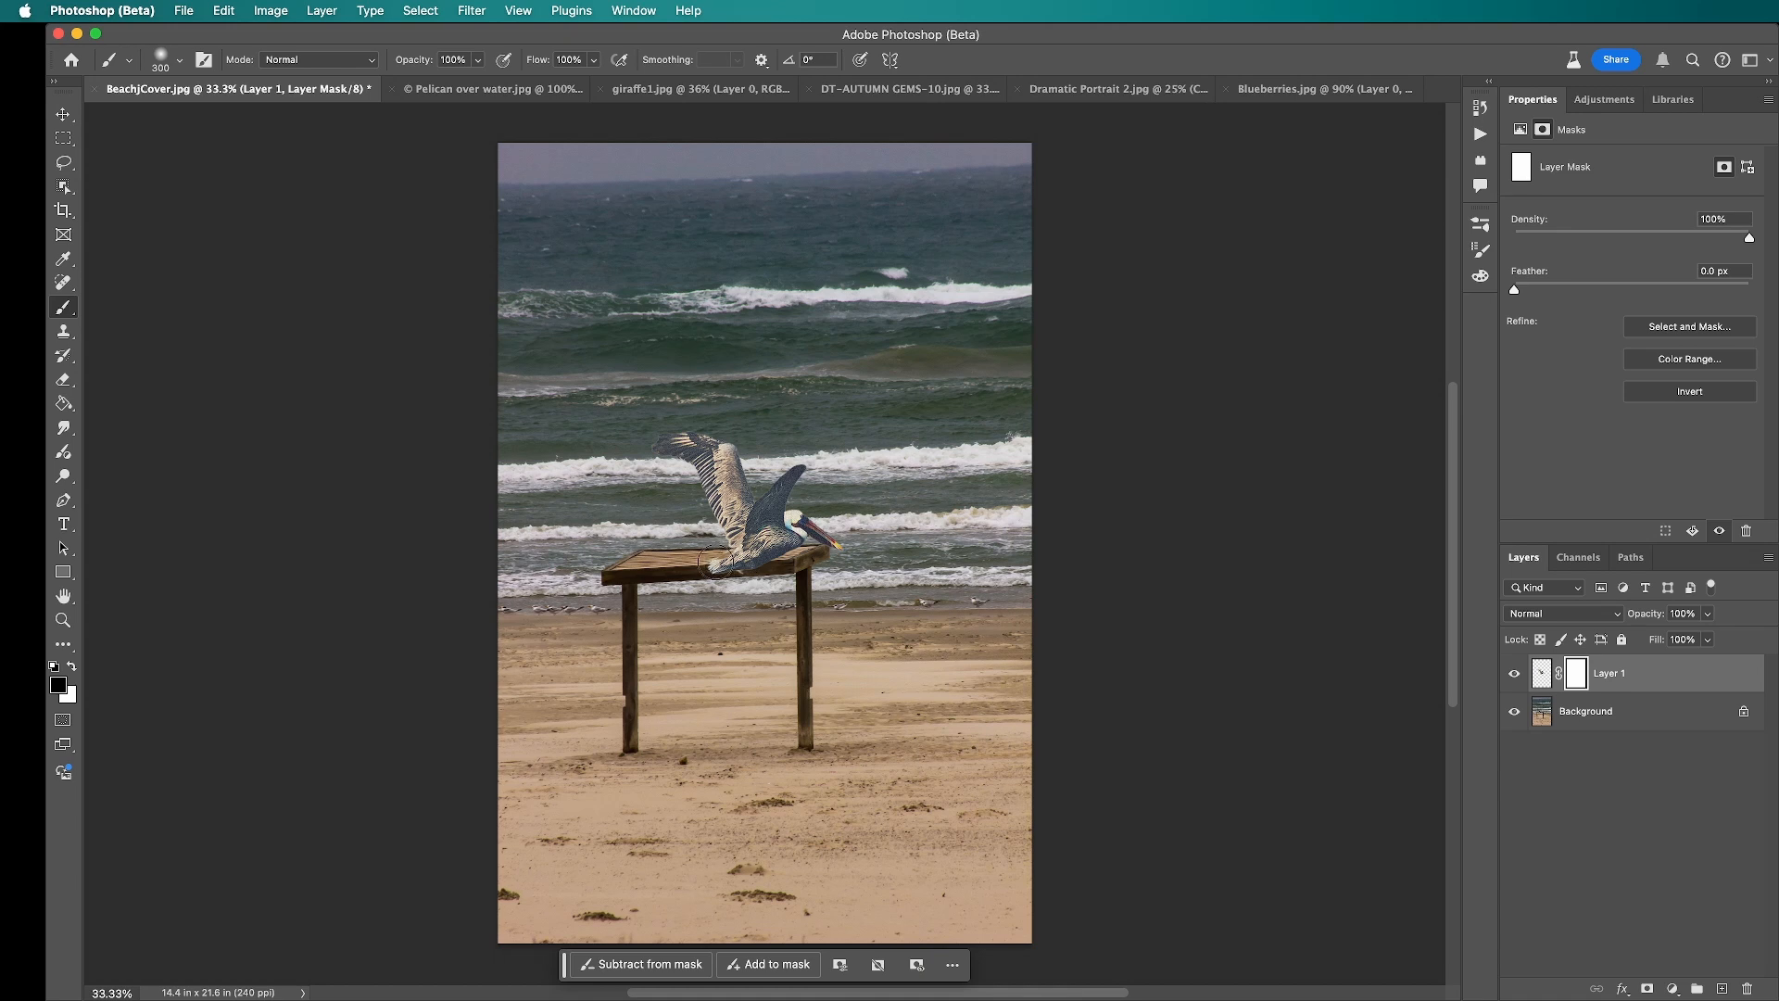
# Step: Paint black on the mask to hide the pelican's lower body over the shelter roof, and inspect the painted mask by itself
pyautogui.moveTo(714, 562)
pyautogui.mouseDown()
pyautogui.moveTo(746, 561)
pyautogui.moveTo(748, 580)
pyautogui.moveTo(778, 562)
pyautogui.mouseUp()
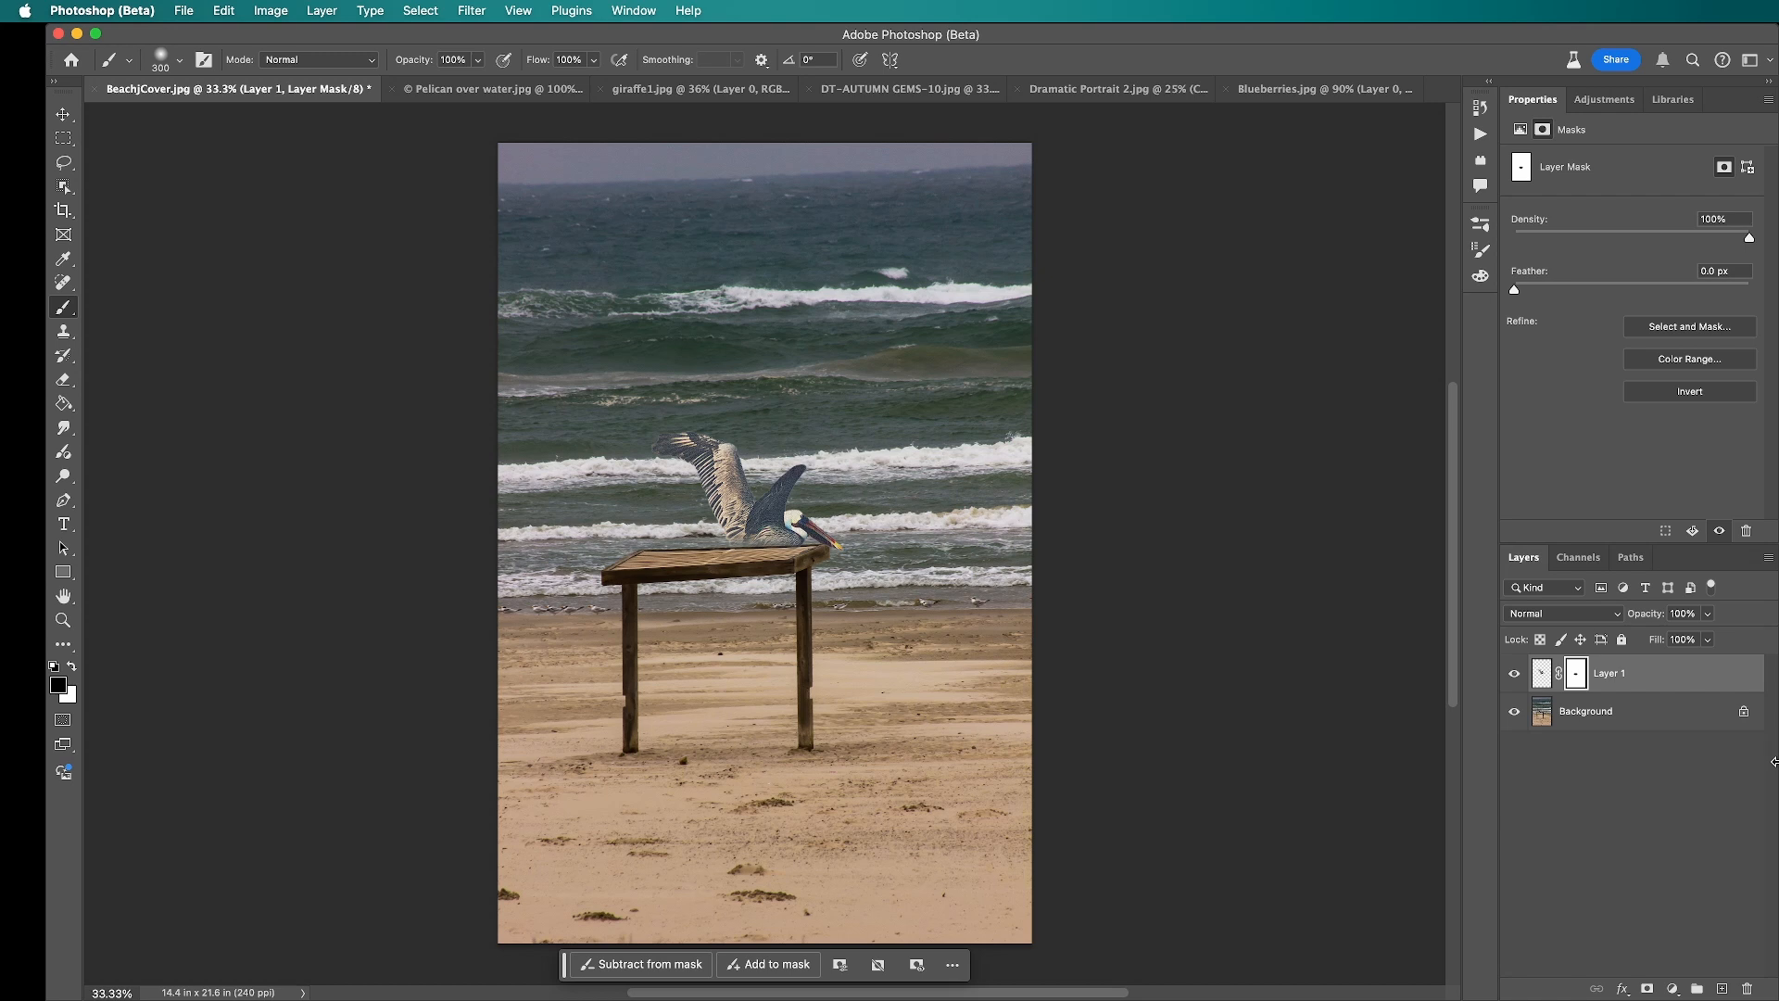
pyautogui.keyDown('alt'); pyautogui.click(1576, 682); pyautogui.keyUp('alt')
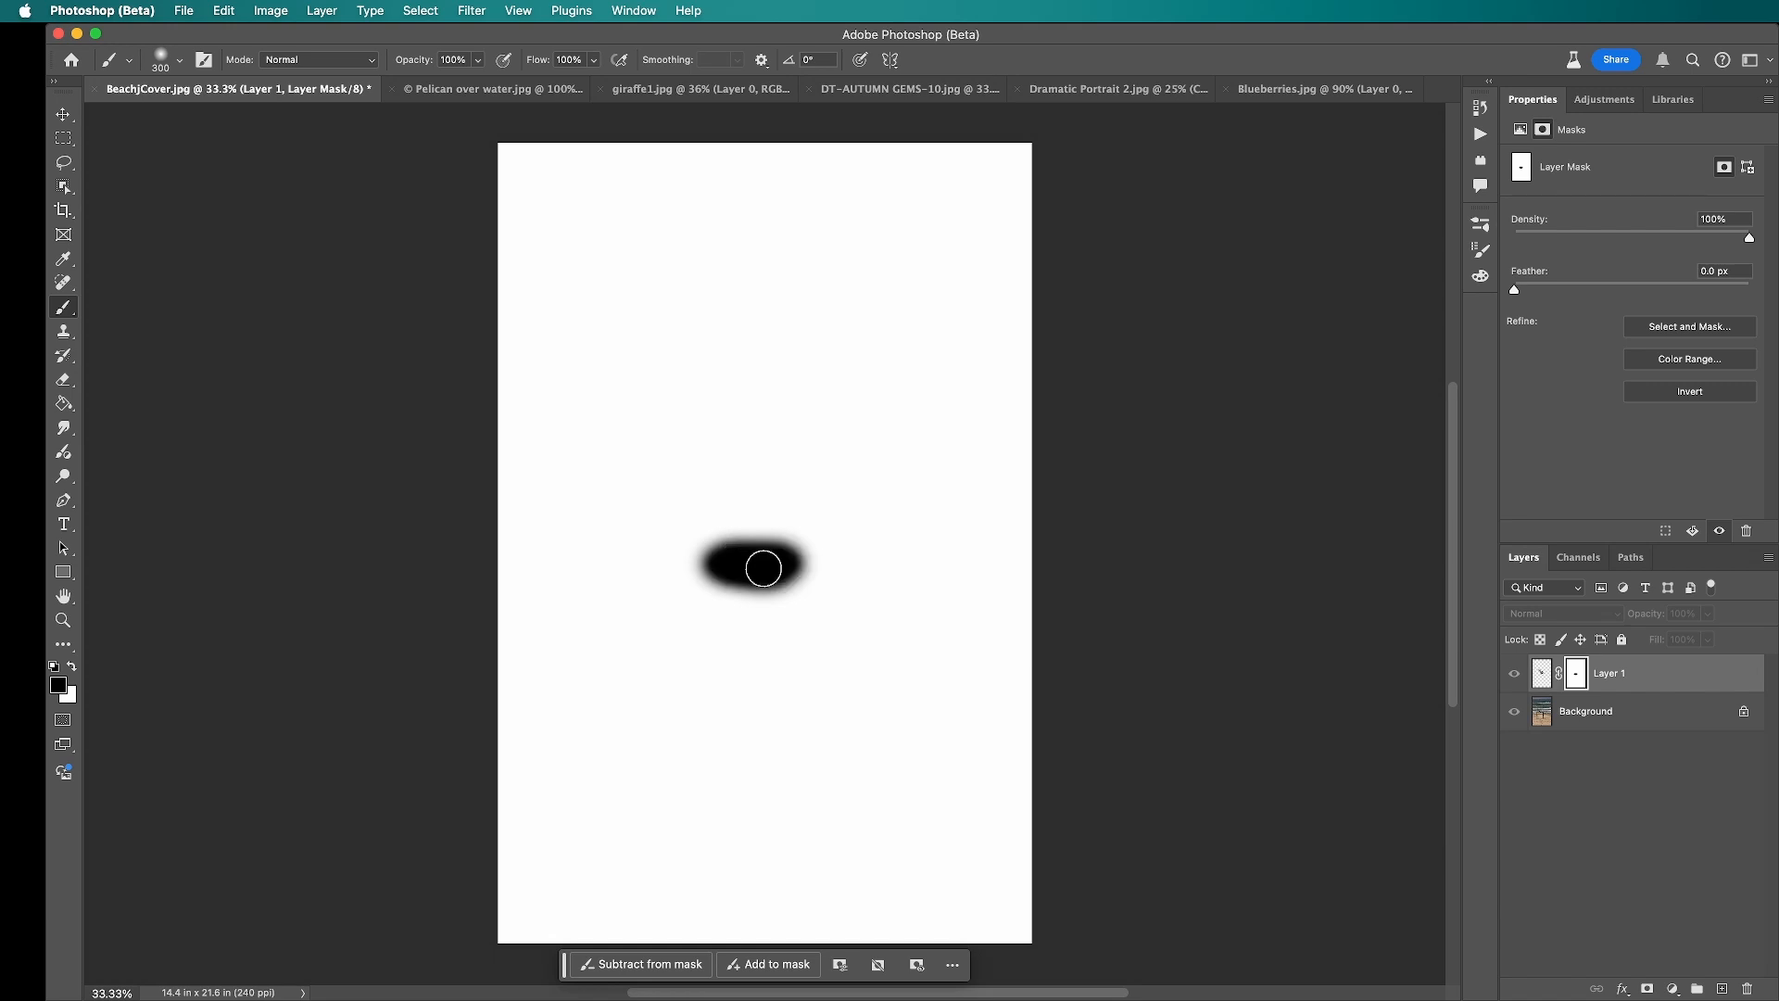
pyautogui.click(1684, 677)
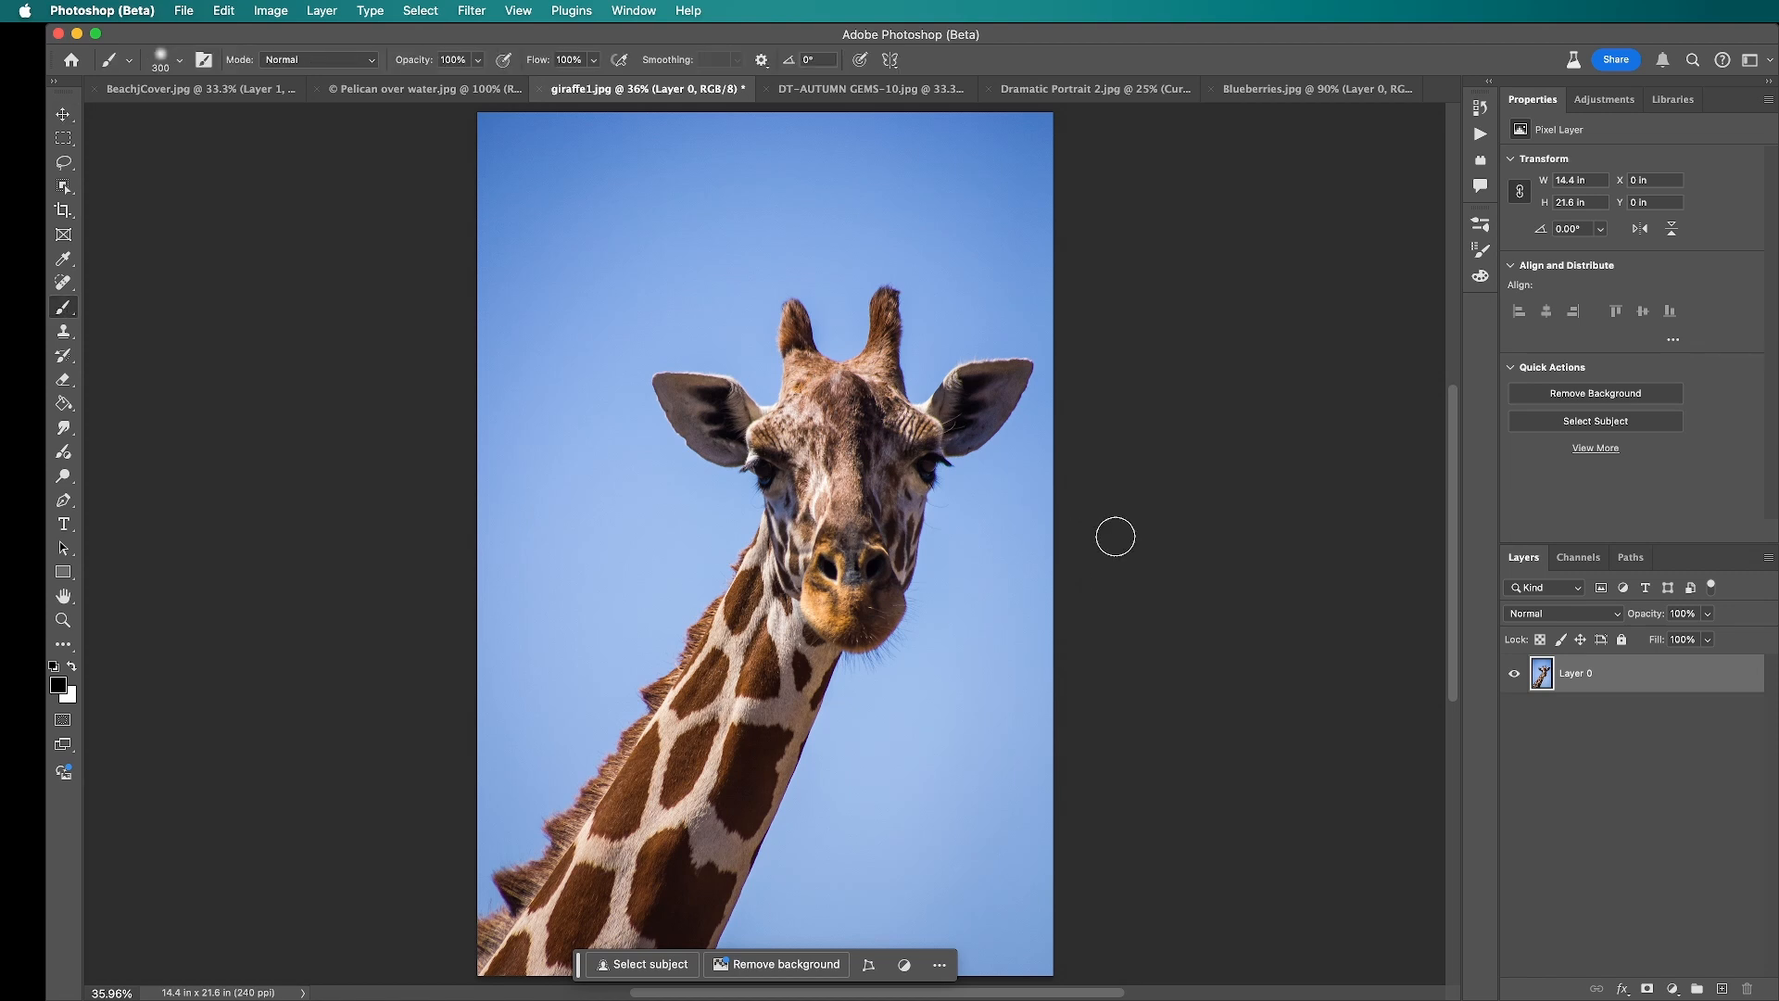
# Step: Bring the orange texture from DT-AUTUMN GEMS-10.jpg into giraffe1.jpg as a new layer above the giraffe
pyautogui.press('v')
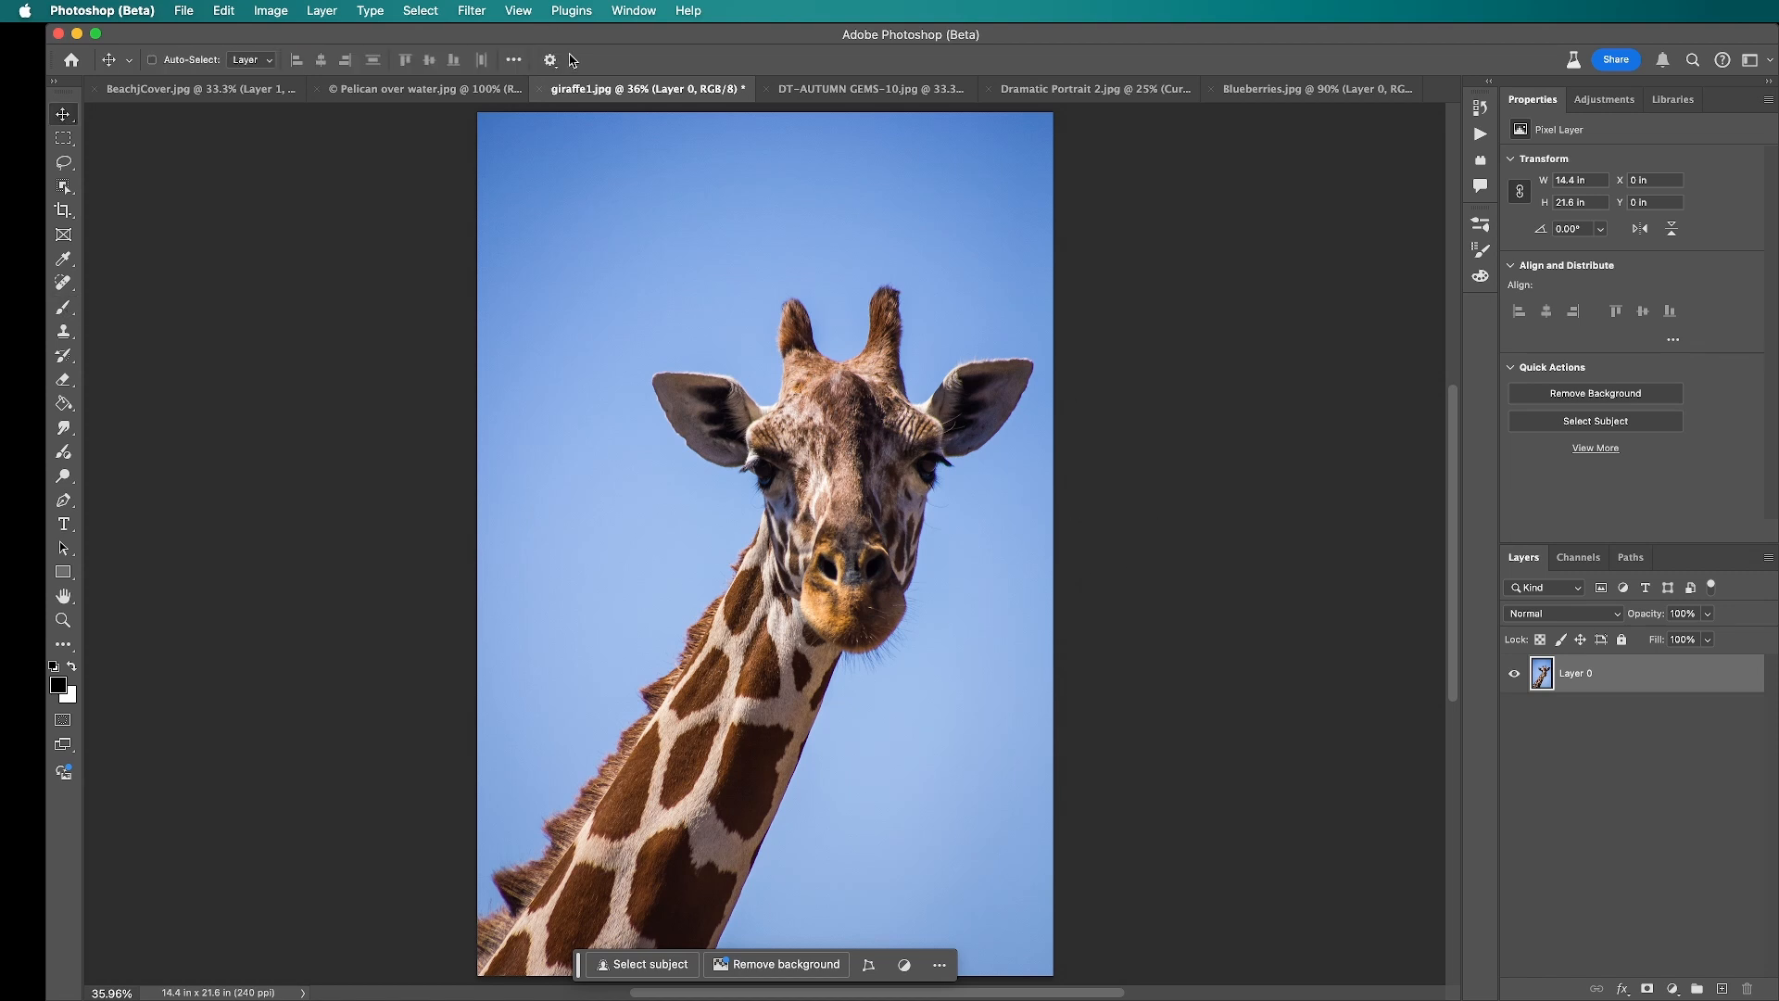
pyautogui.click(911, 90)
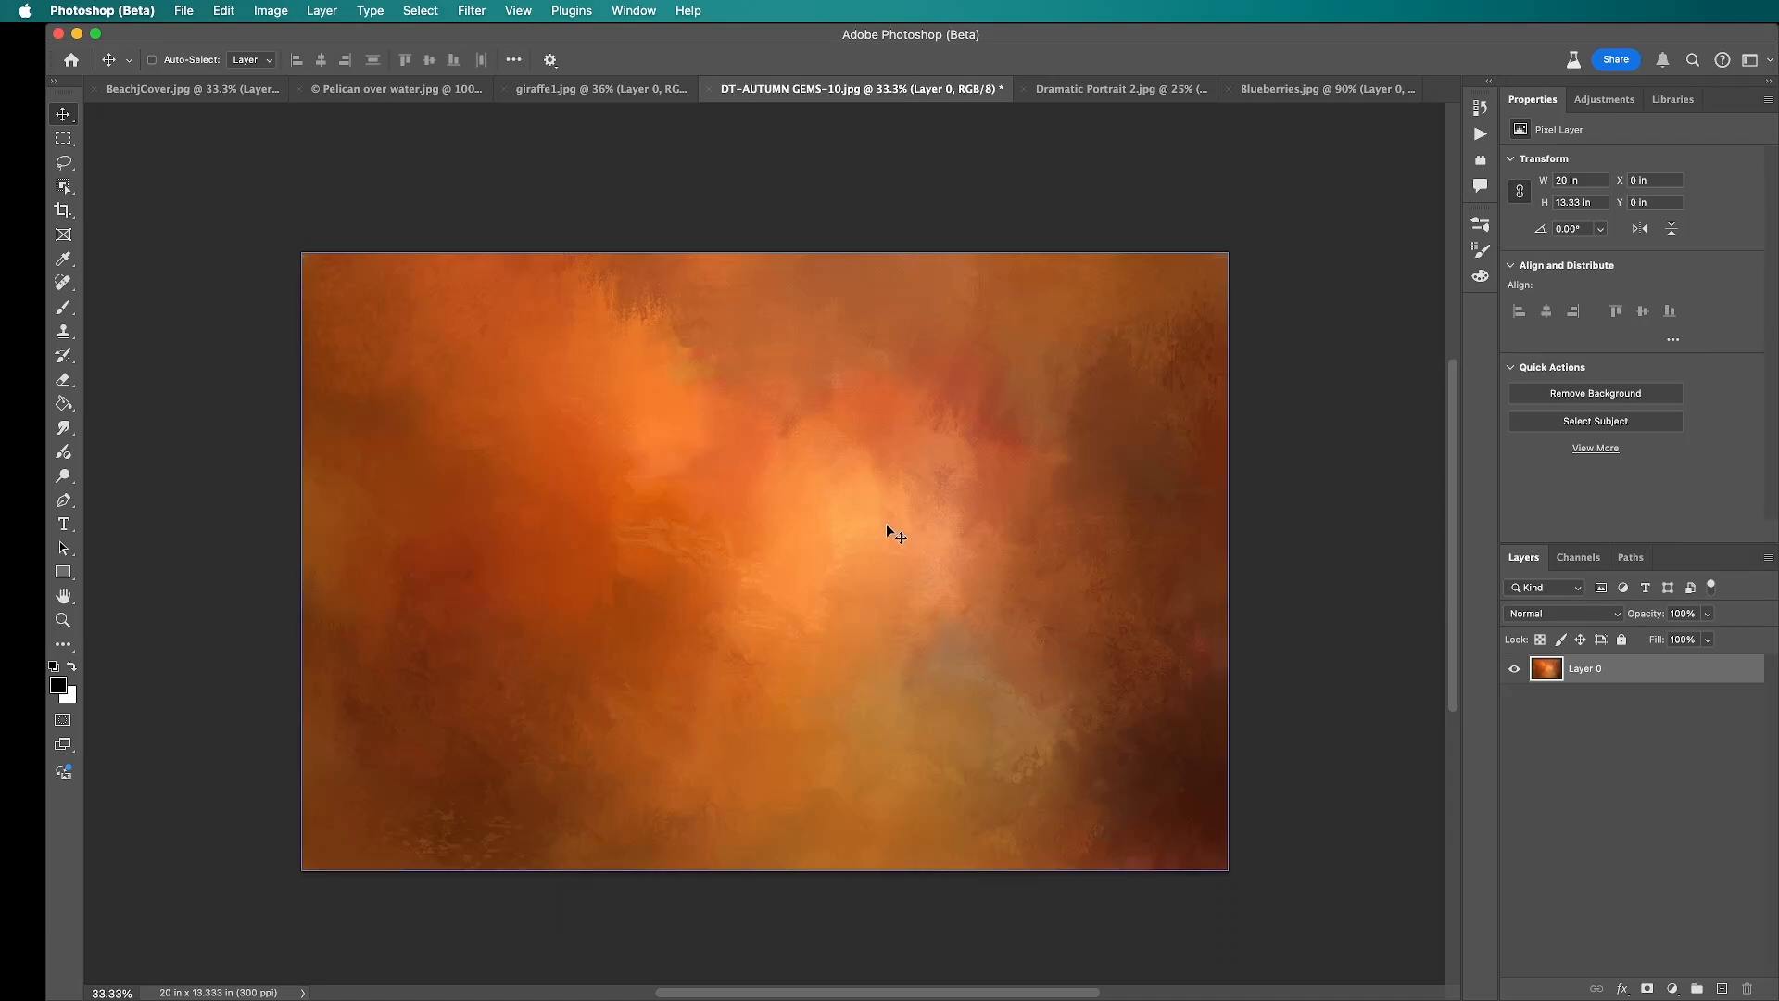
pyautogui.moveTo(888, 528); pyautogui.dragTo(621, 7)
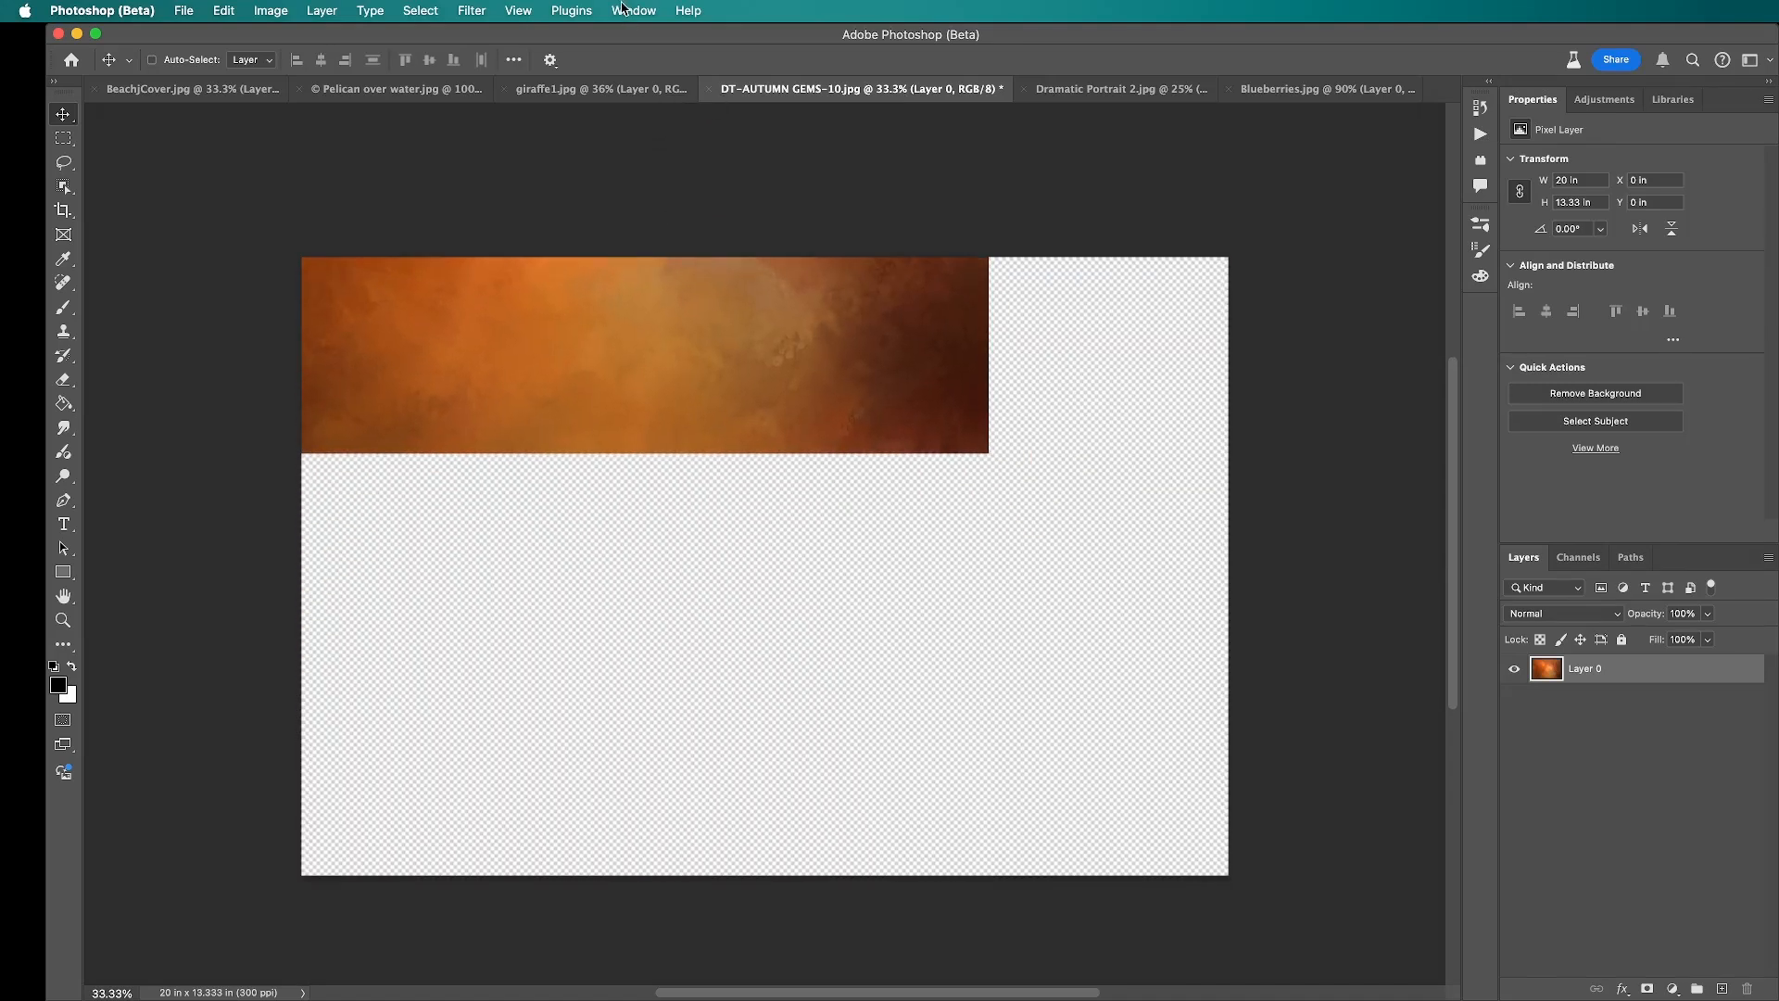
pyautogui.moveTo(620, 93); pyautogui.dragTo(636, 176)
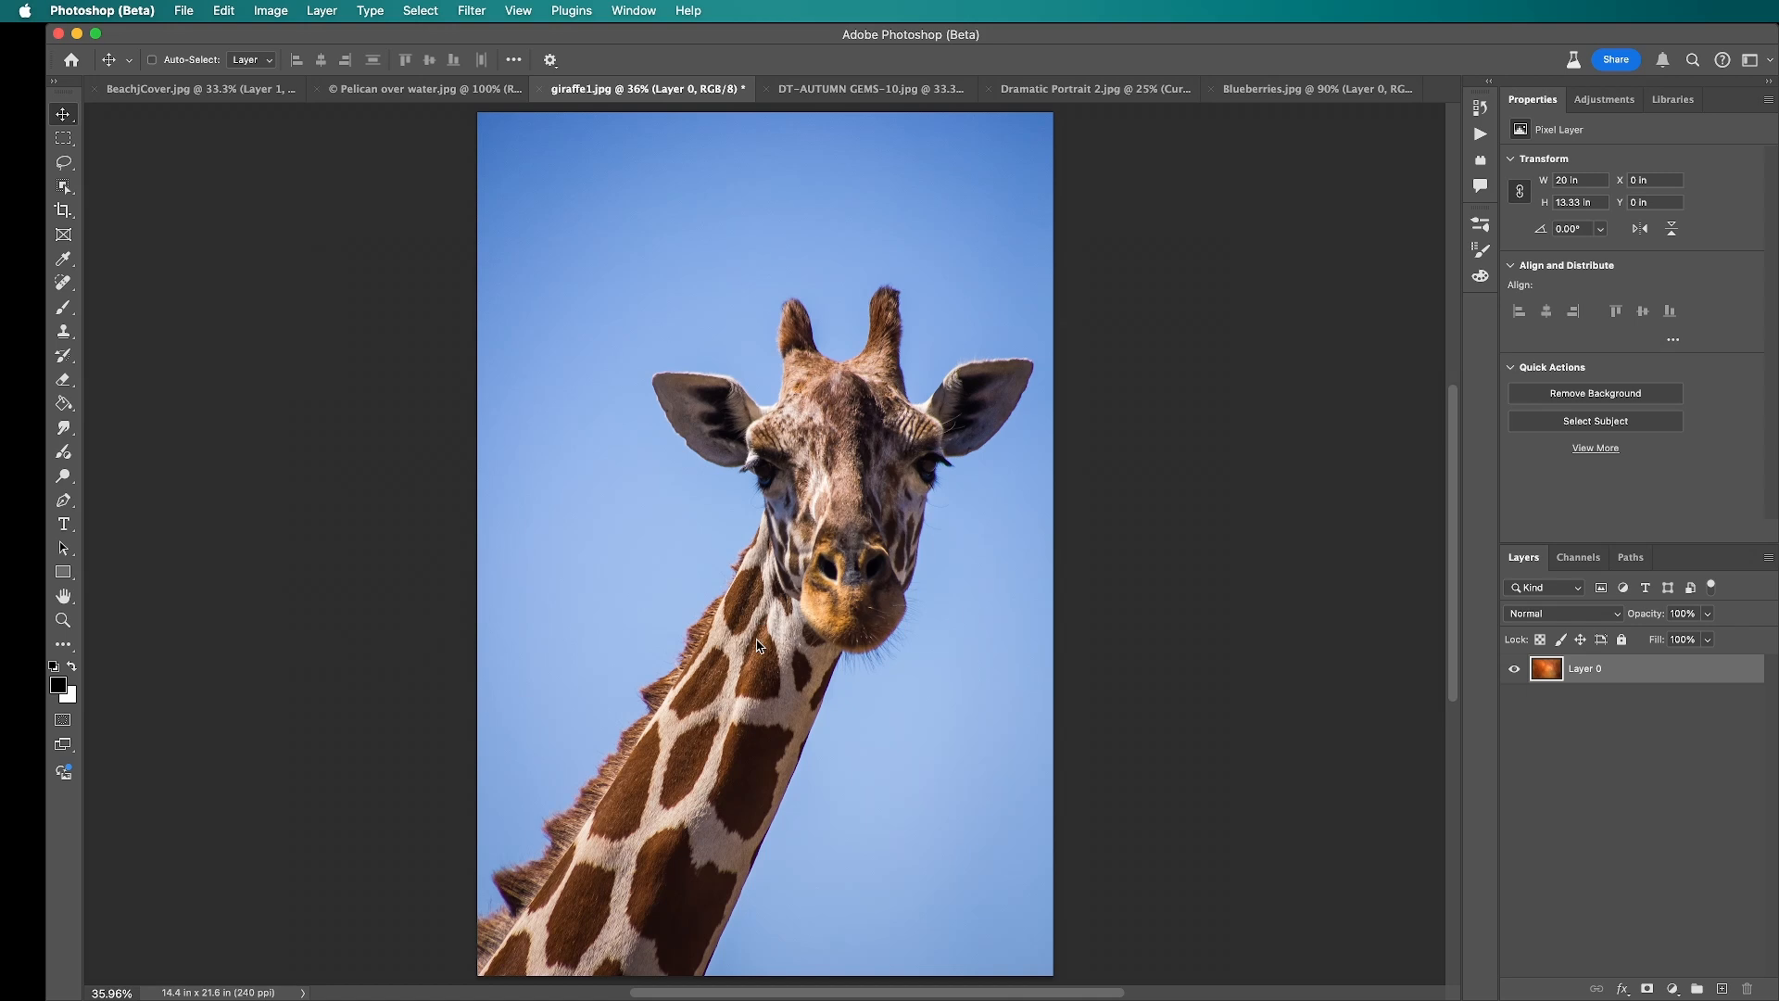
pyautogui.moveTo(758, 646); pyautogui.dragTo(758, 645)
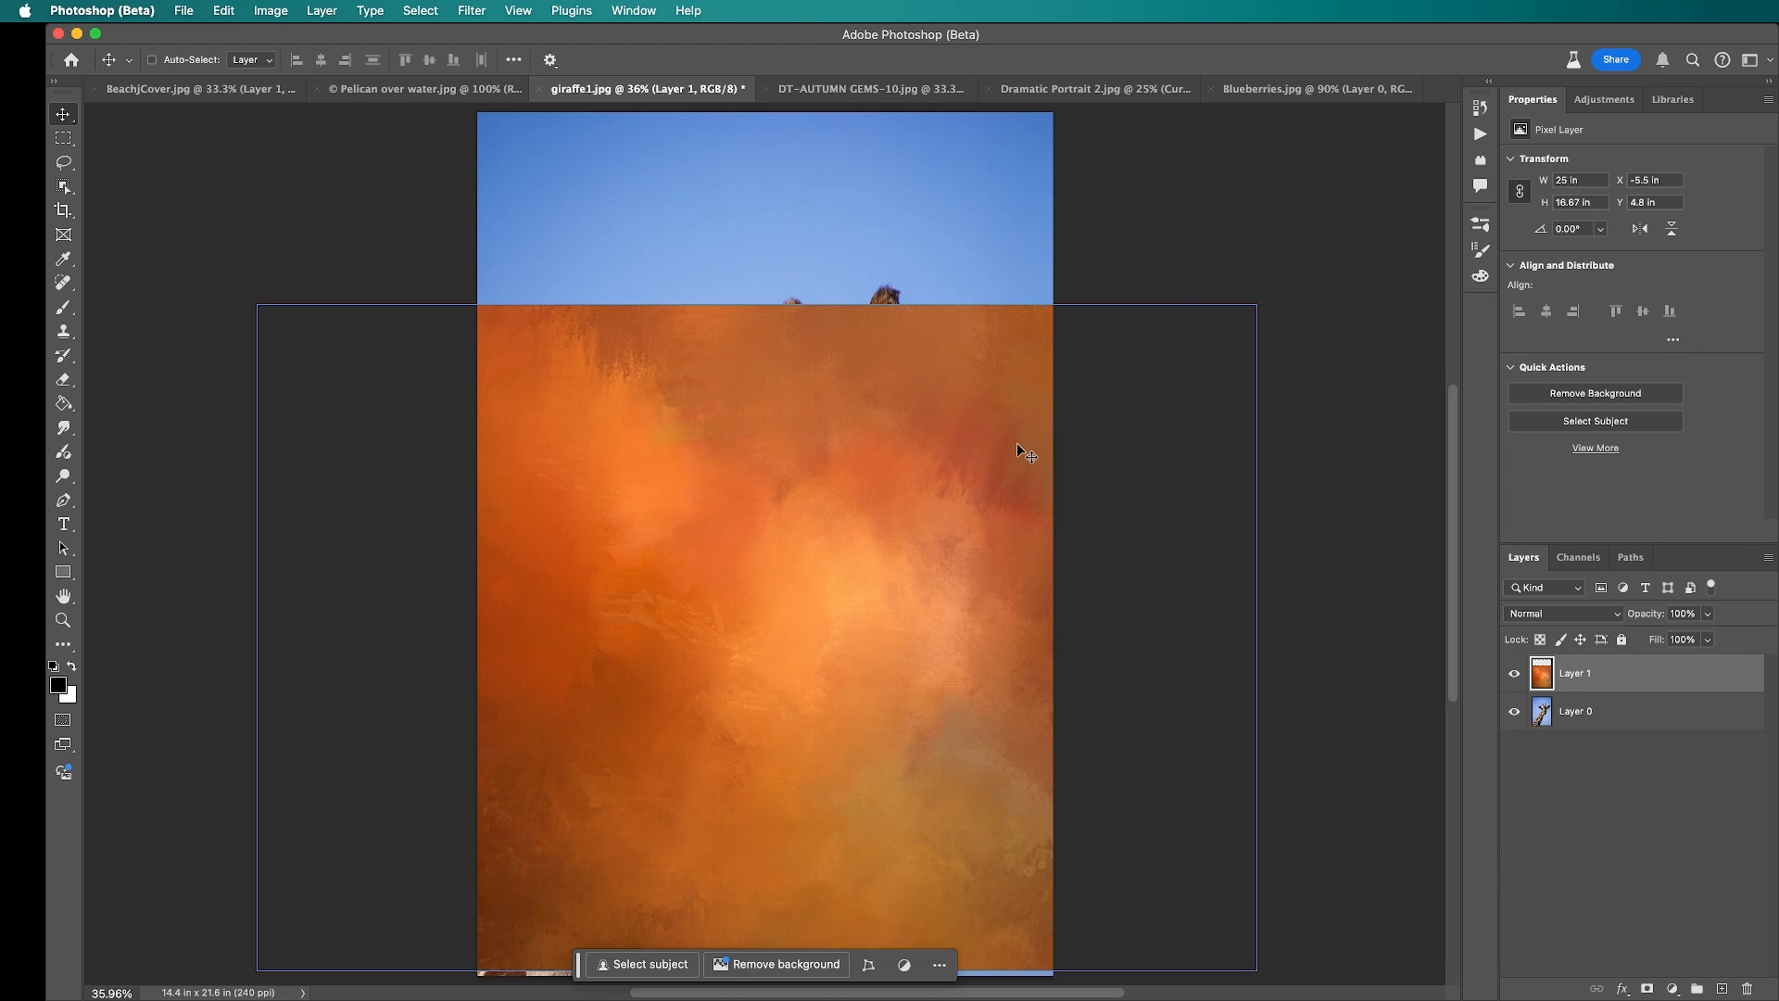
# Step: Rotate the orange texture layer 90° clockwise with Free Transform
pyautogui.press('super')
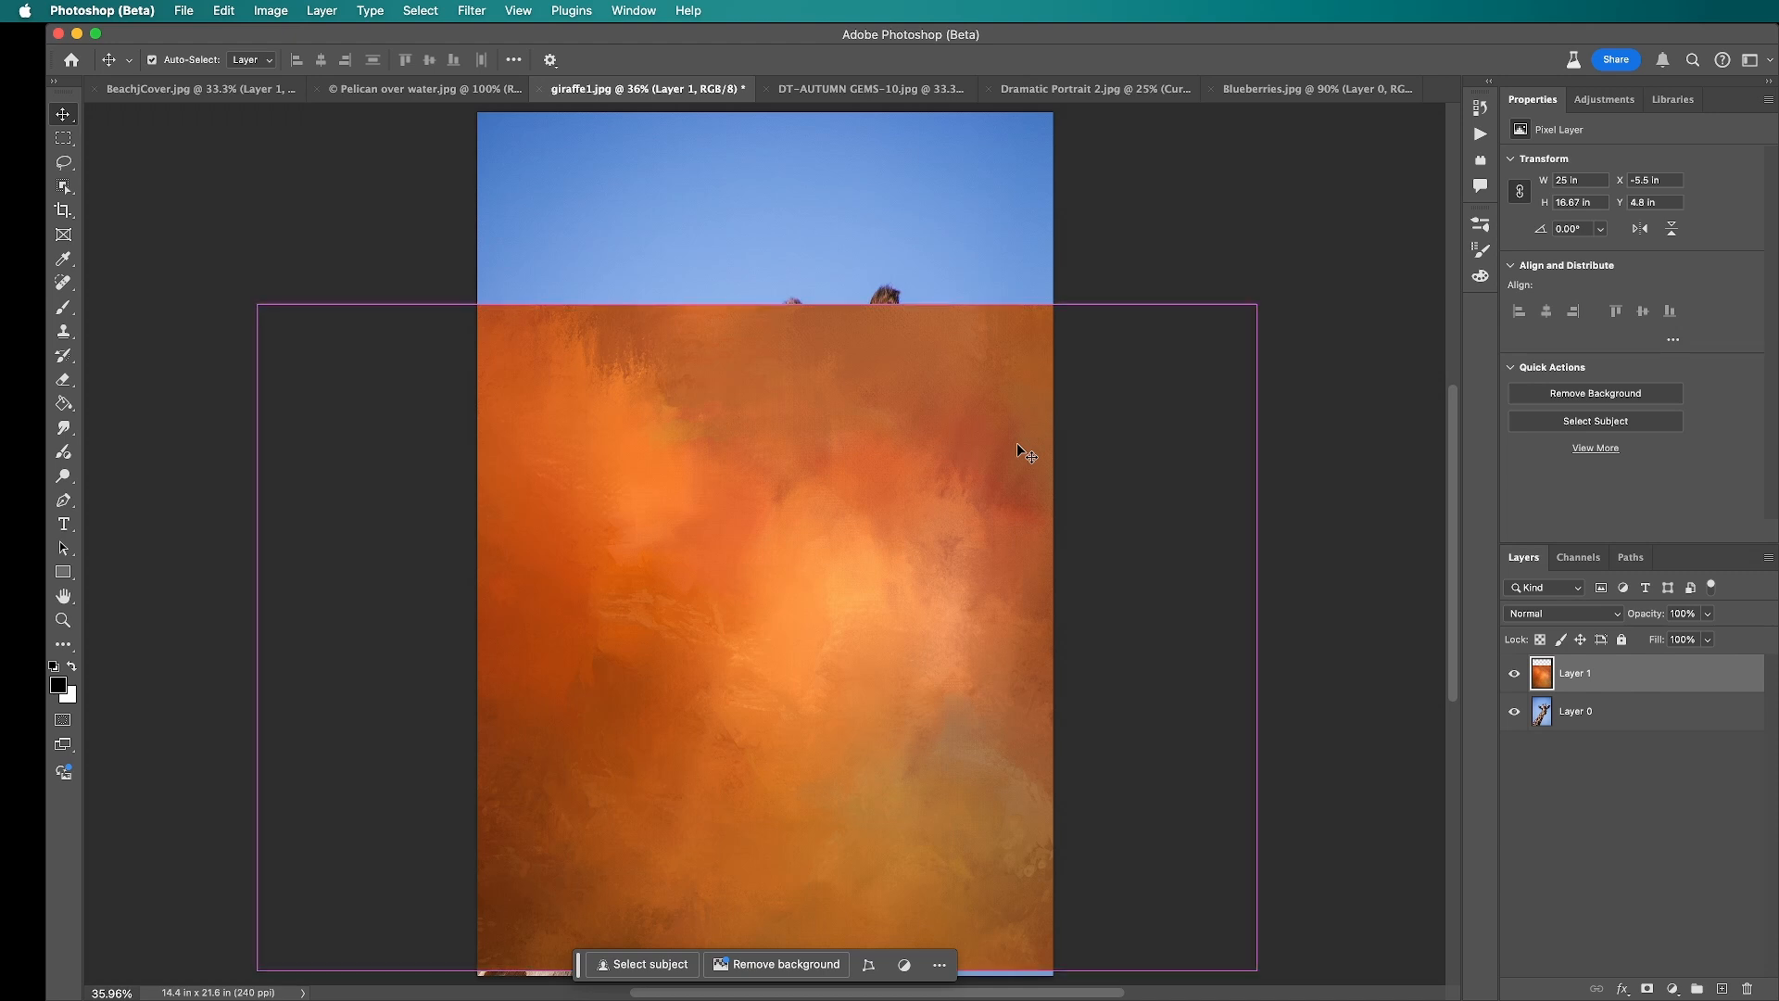
pyautogui.press('super+t')
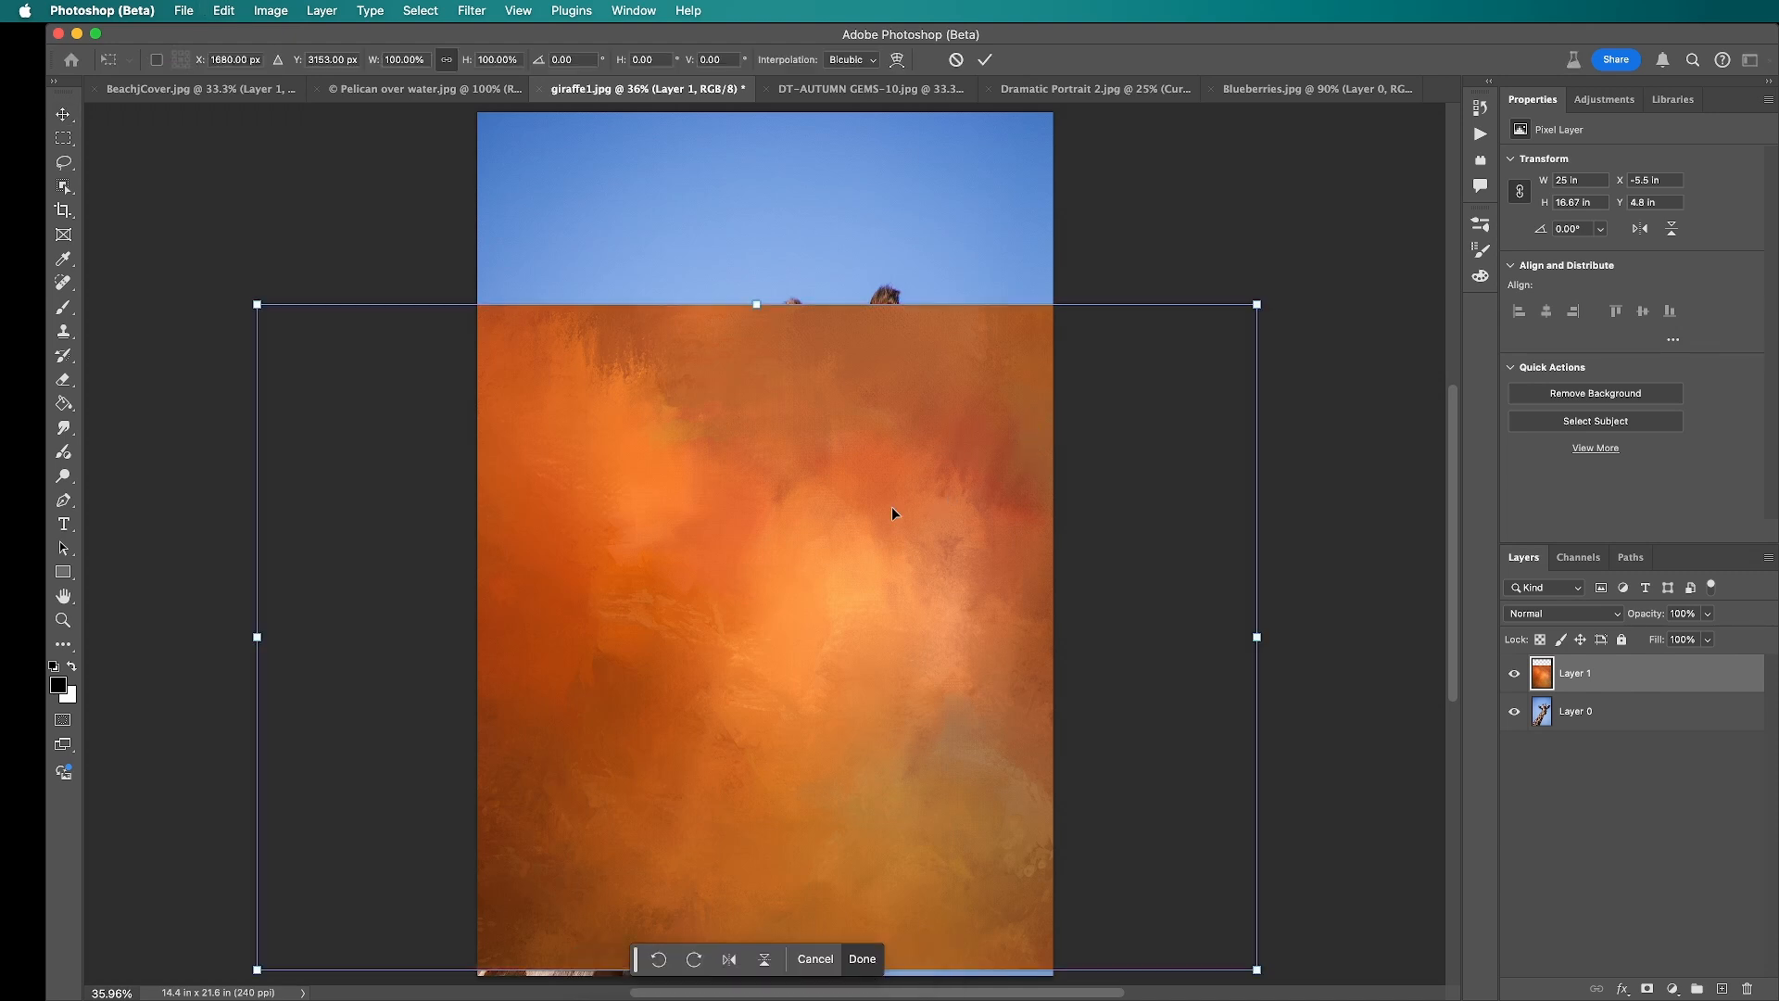
pyautogui.rightClick(893, 512)
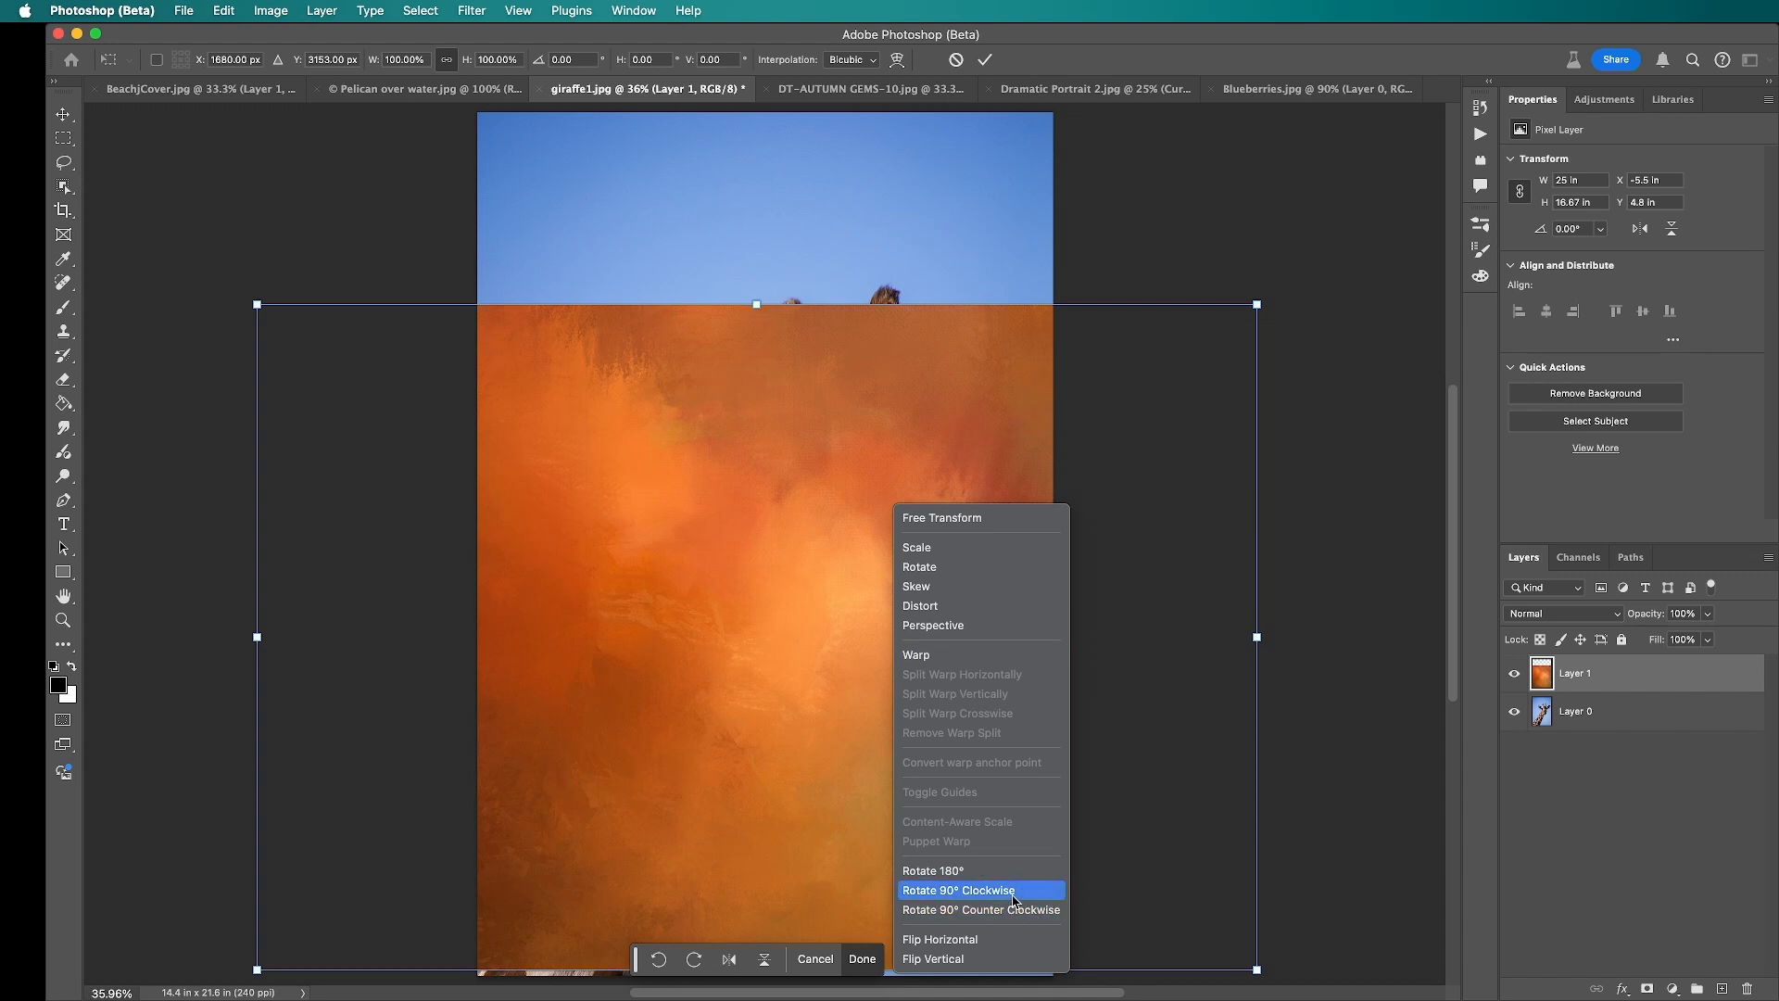
pyautogui.click(958, 890)
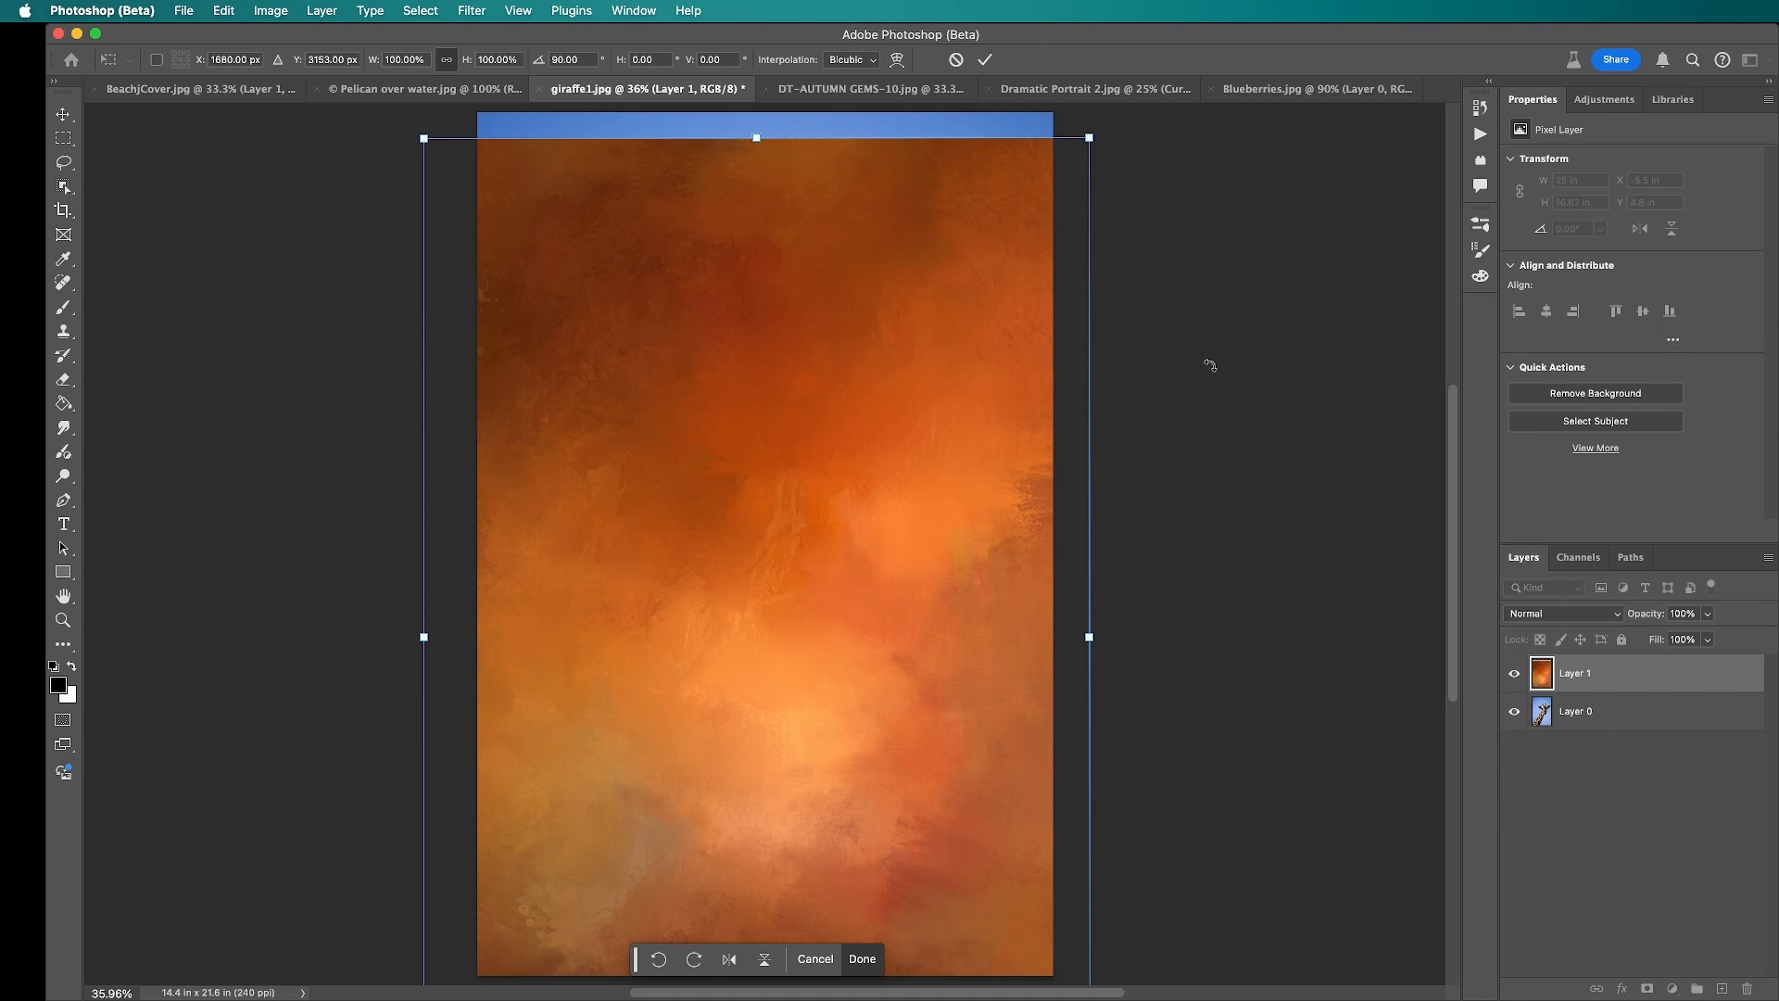
# Step: Stretch the texture's edges to fit the giraffe canvas exactly, 14.4 by 21.6 in, and apply the transform
pyautogui.press('super+minus')
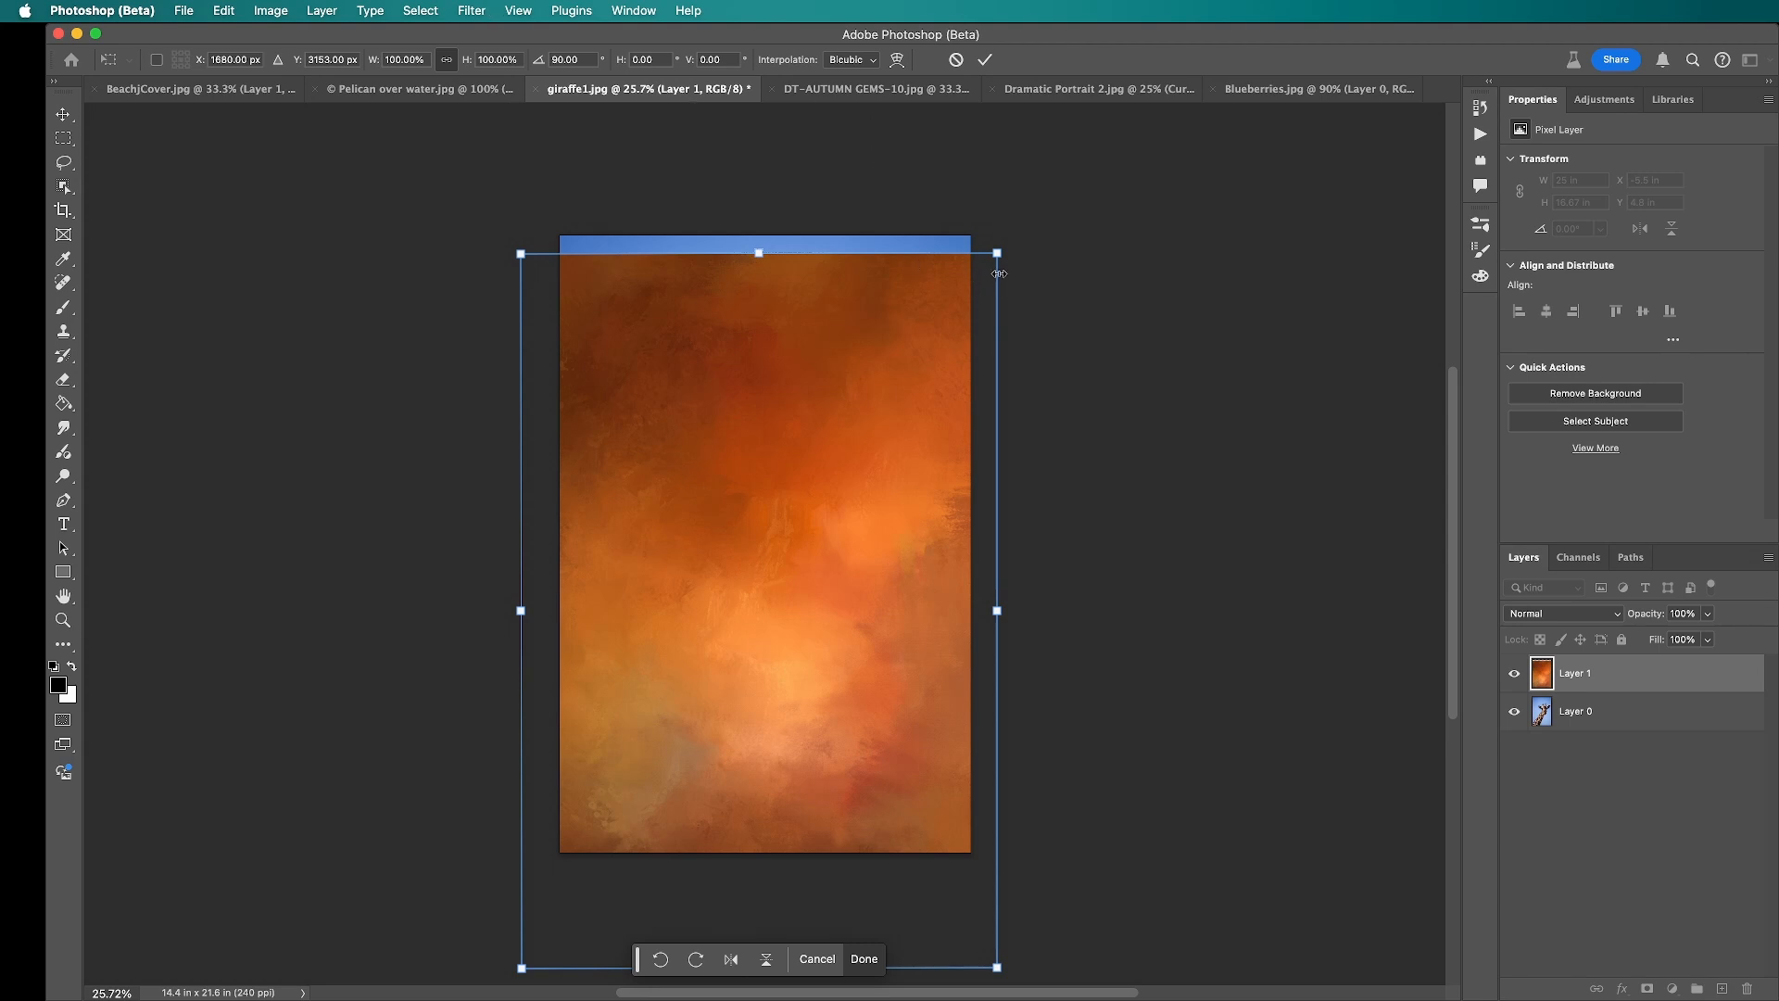
pyautogui.moveTo(999, 252); pyautogui.dragTo(990, 263)
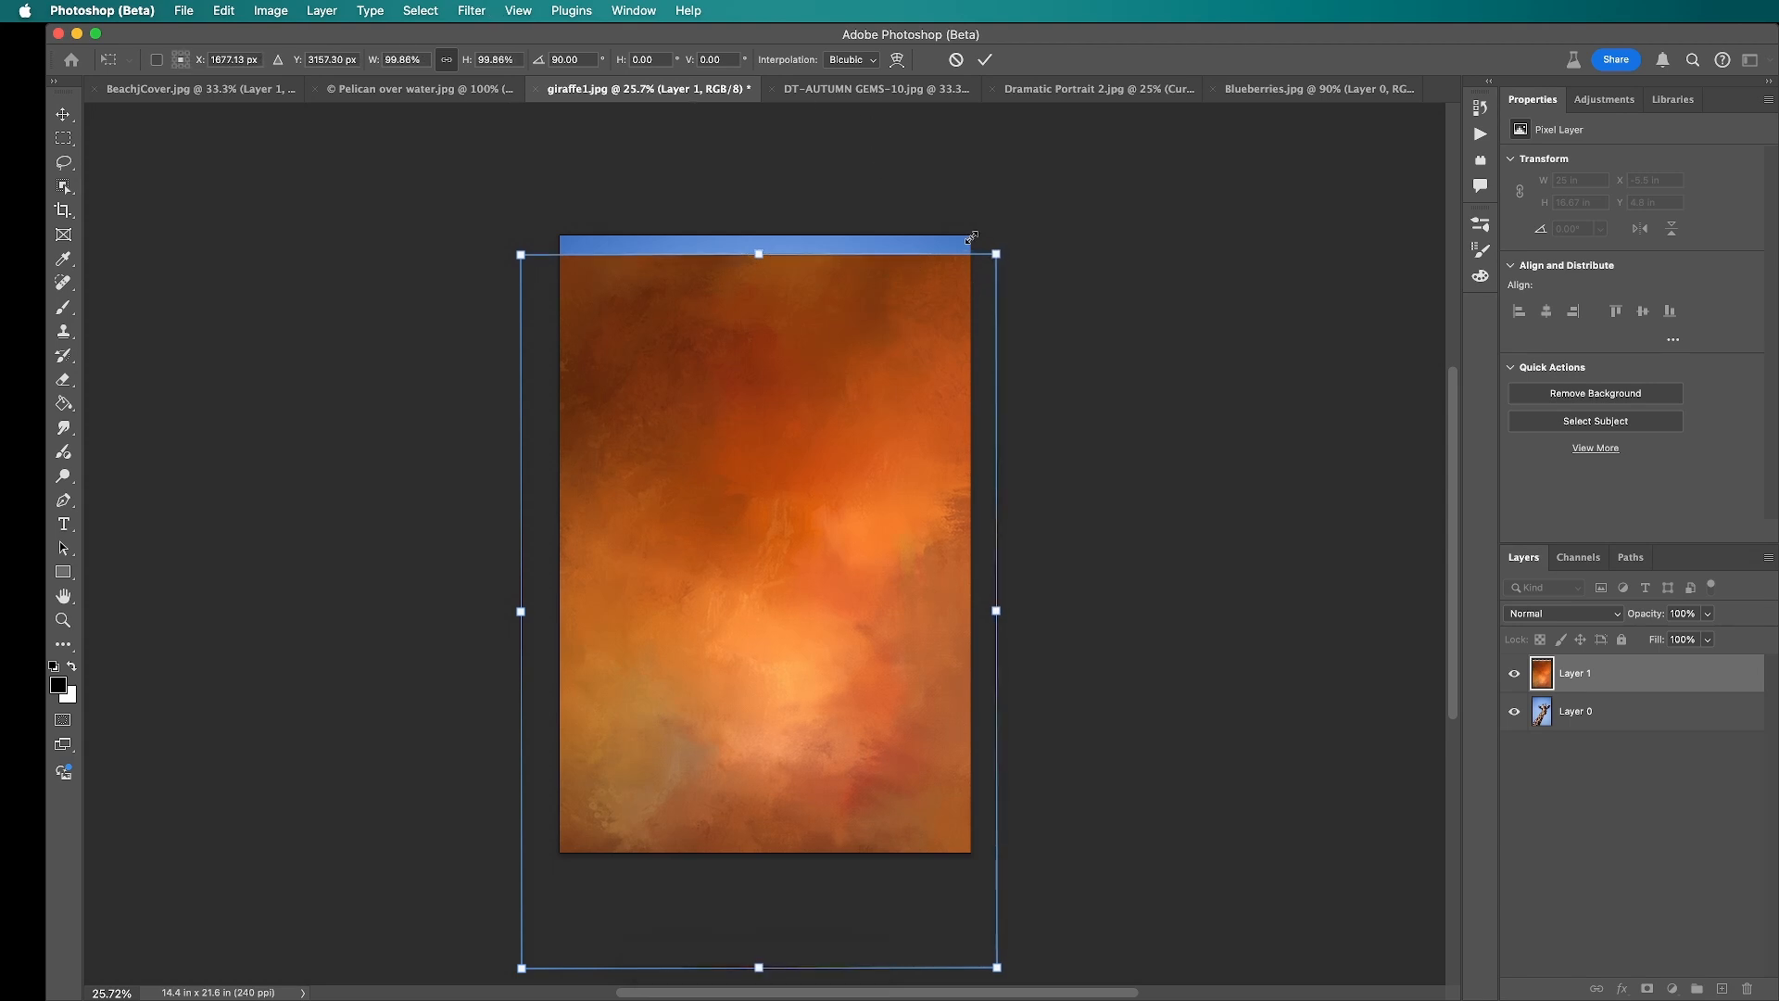
pyautogui.moveTo(921, 216); pyautogui.dragTo(973, 239)
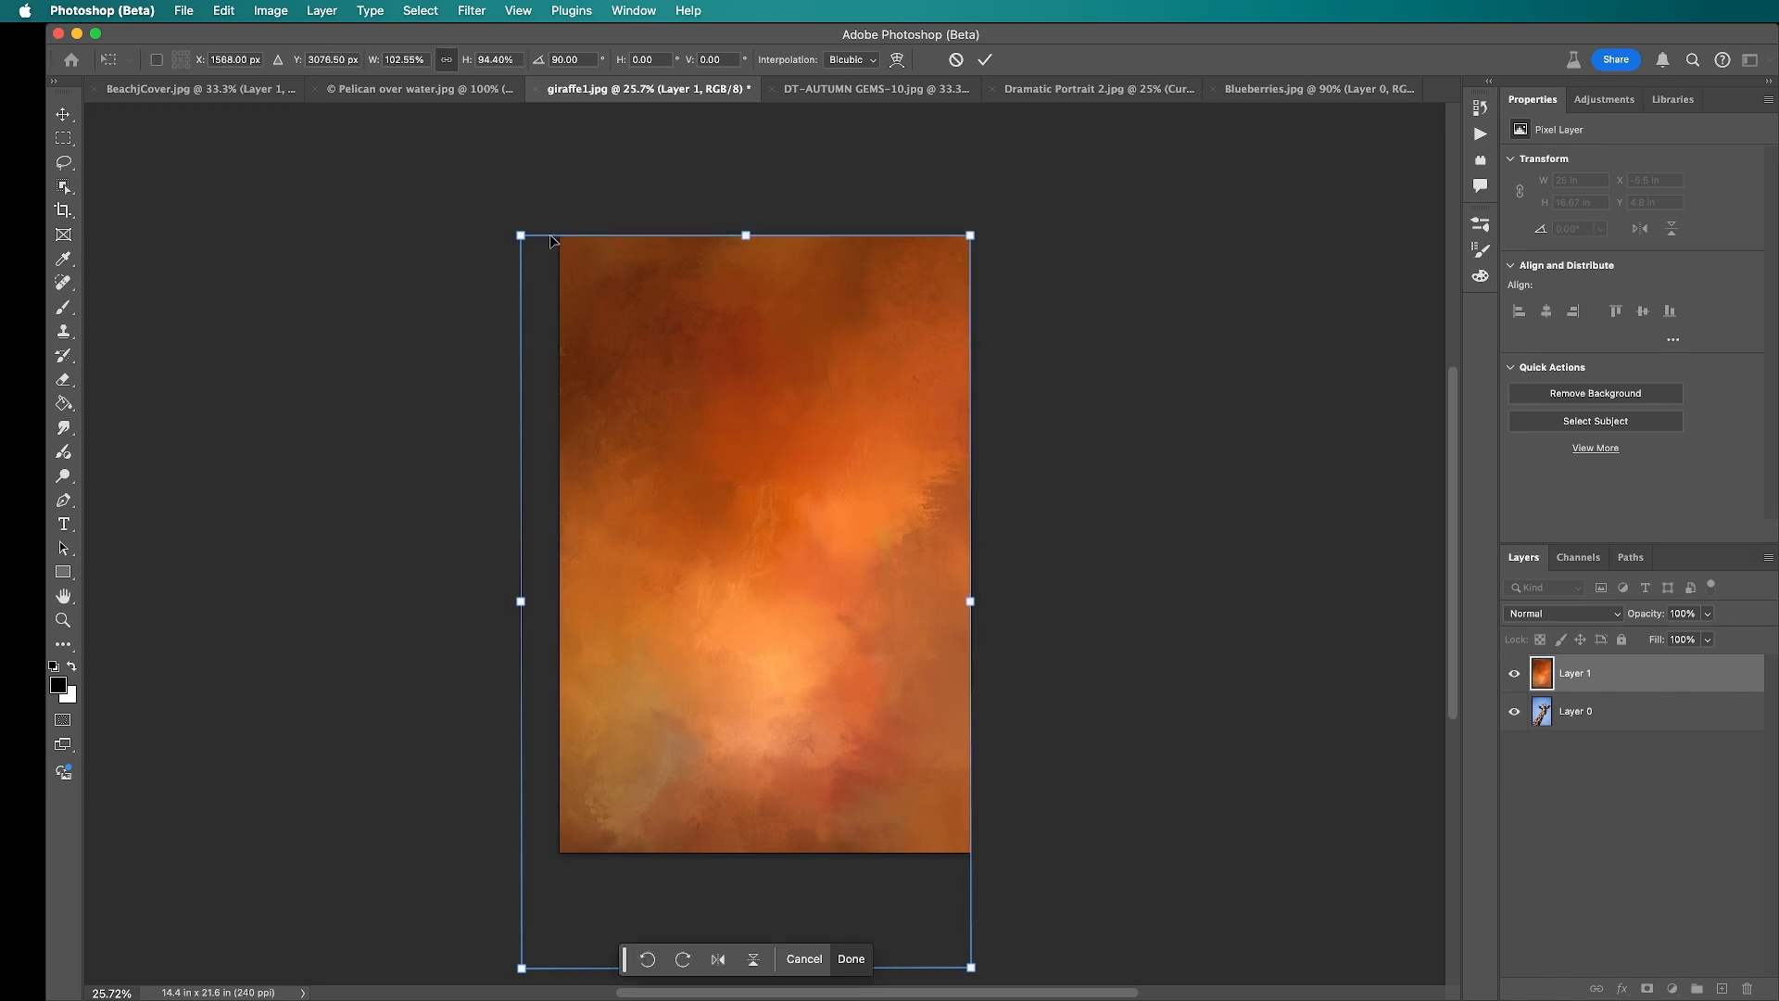
pyautogui.moveTo(520, 232); pyautogui.dragTo(556, 220)
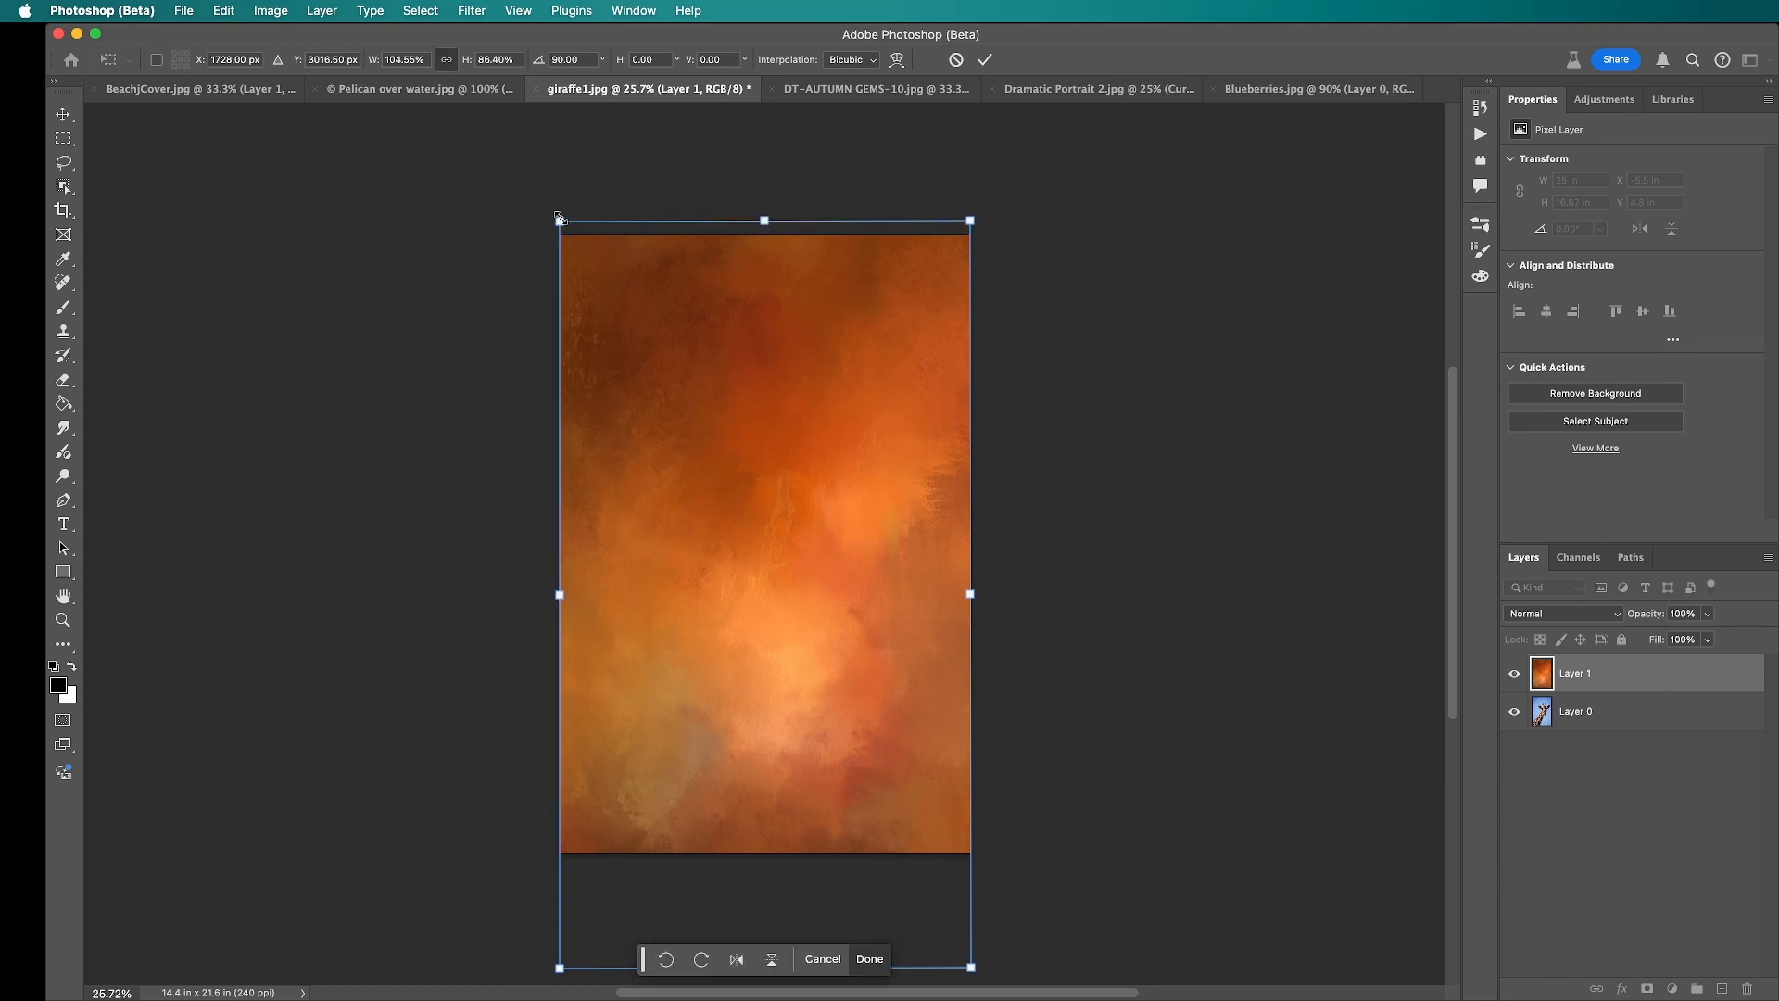
pyautogui.moveTo(765, 224); pyautogui.dragTo(766, 235)
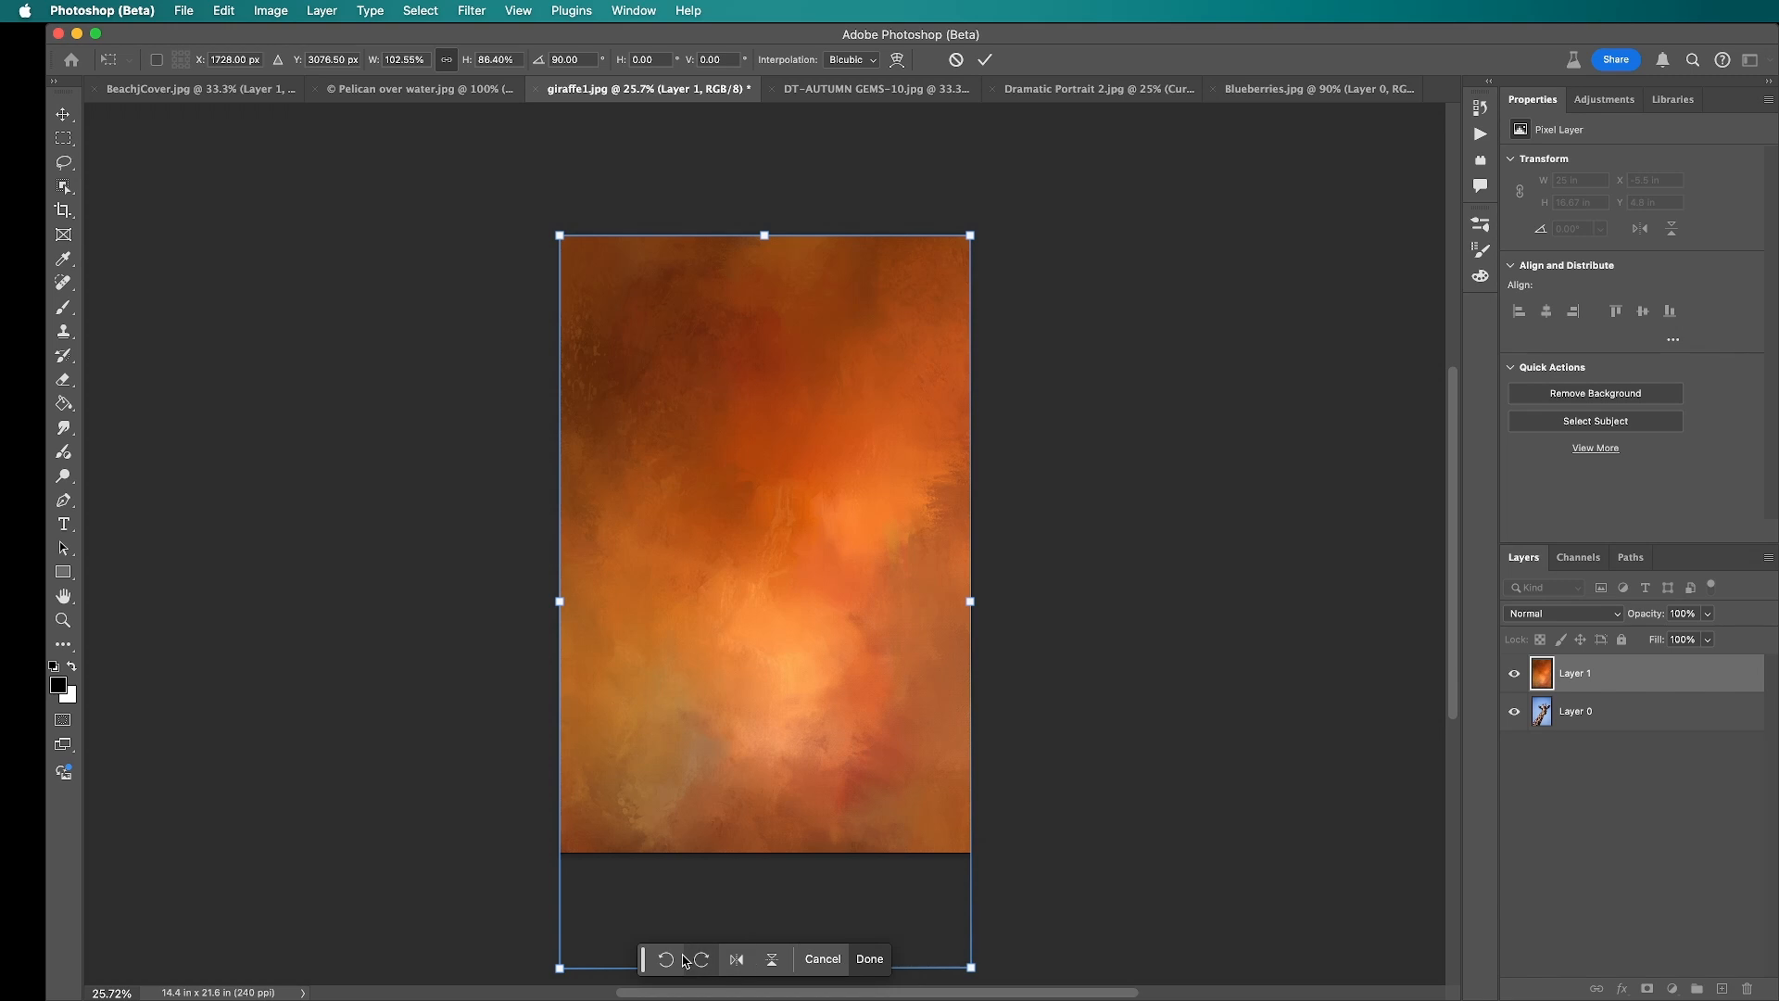
pyautogui.moveTo(646, 968); pyautogui.dragTo(1118, 786)
pyautogui.moveTo(765, 968); pyautogui.dragTo(770, 848)
pyautogui.press('Return')
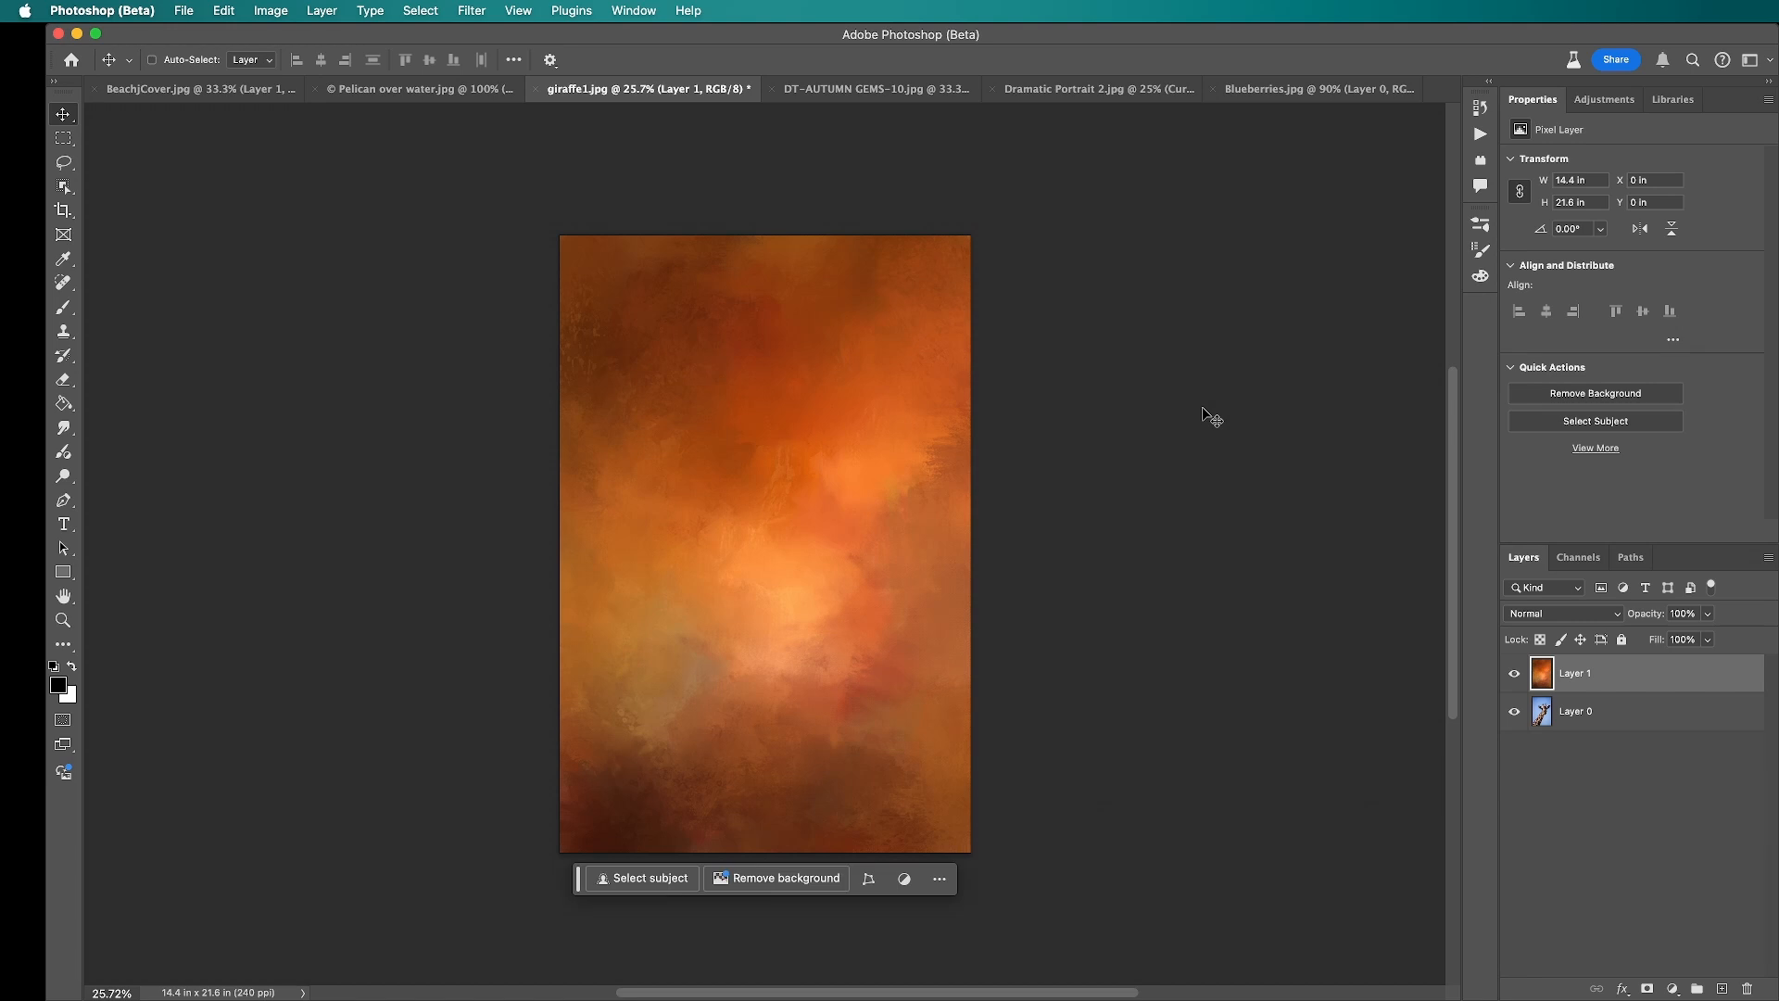
# Step: Move the orange texture layer beneath the giraffe layer in the layer order
pyautogui.moveTo(1618, 676); pyautogui.dragTo(1602, 725)
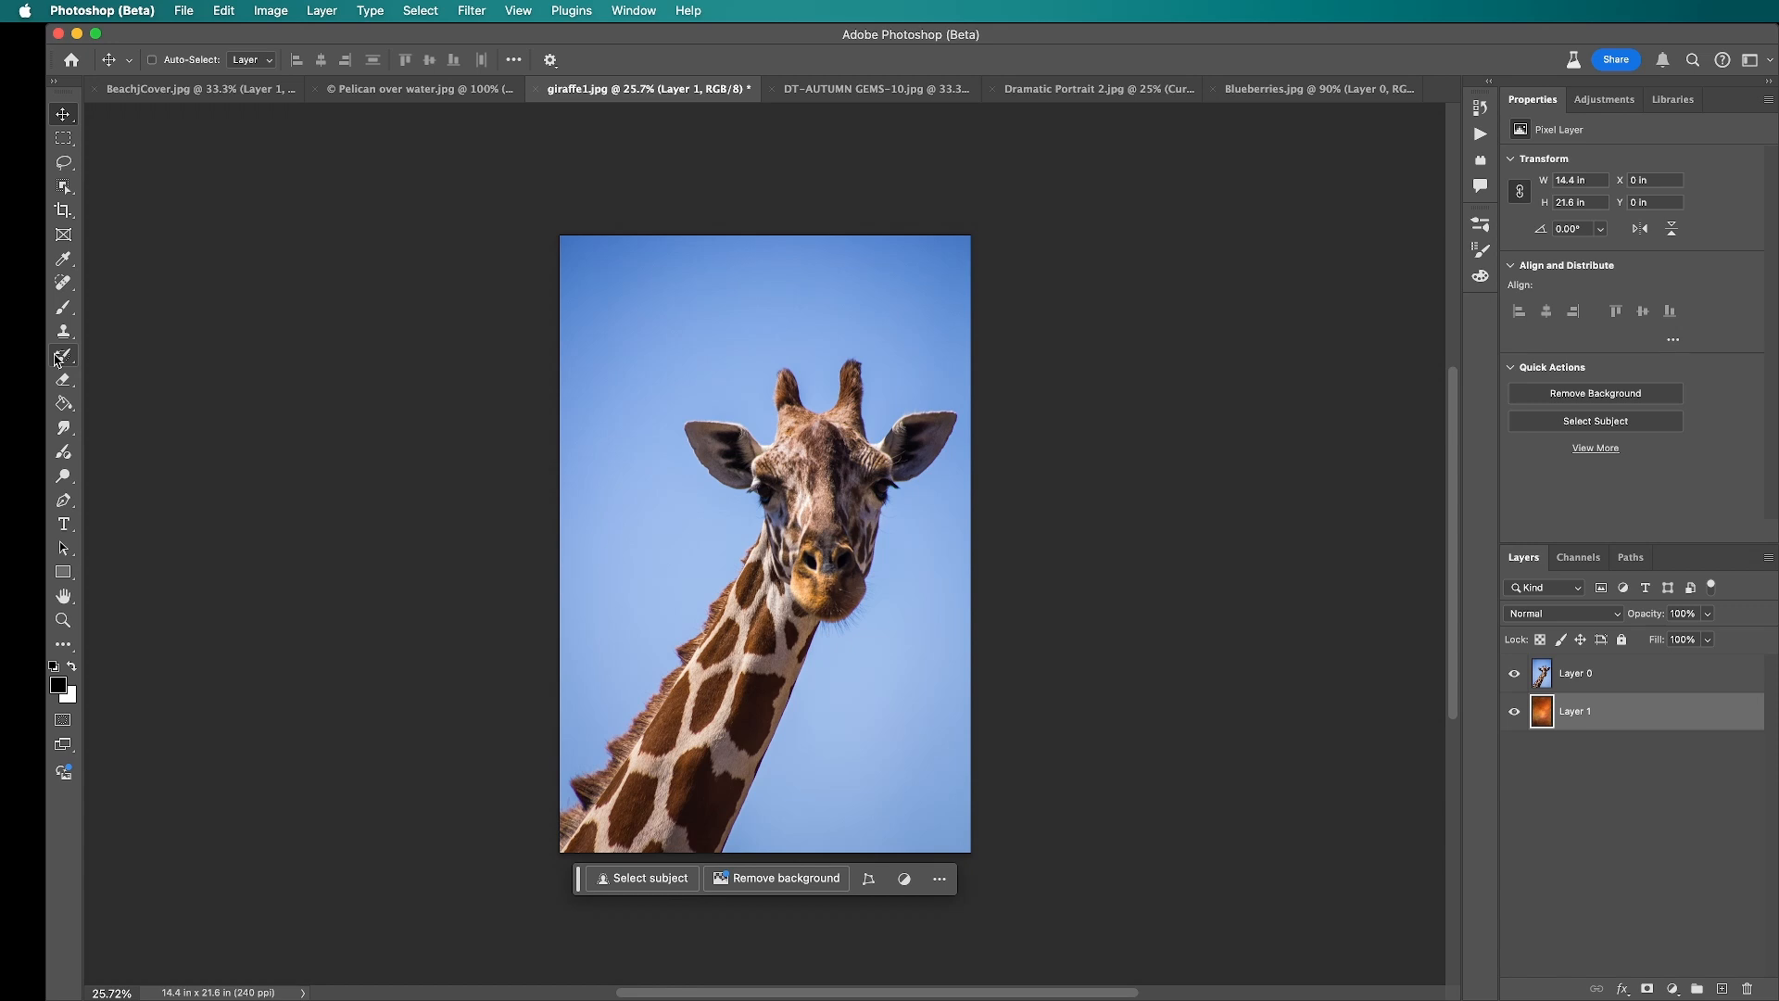
# Step: Try selecting the giraffe on its own layer with the Object Selection tool and adding a layer mask from the selection
pyautogui.click(69, 193)
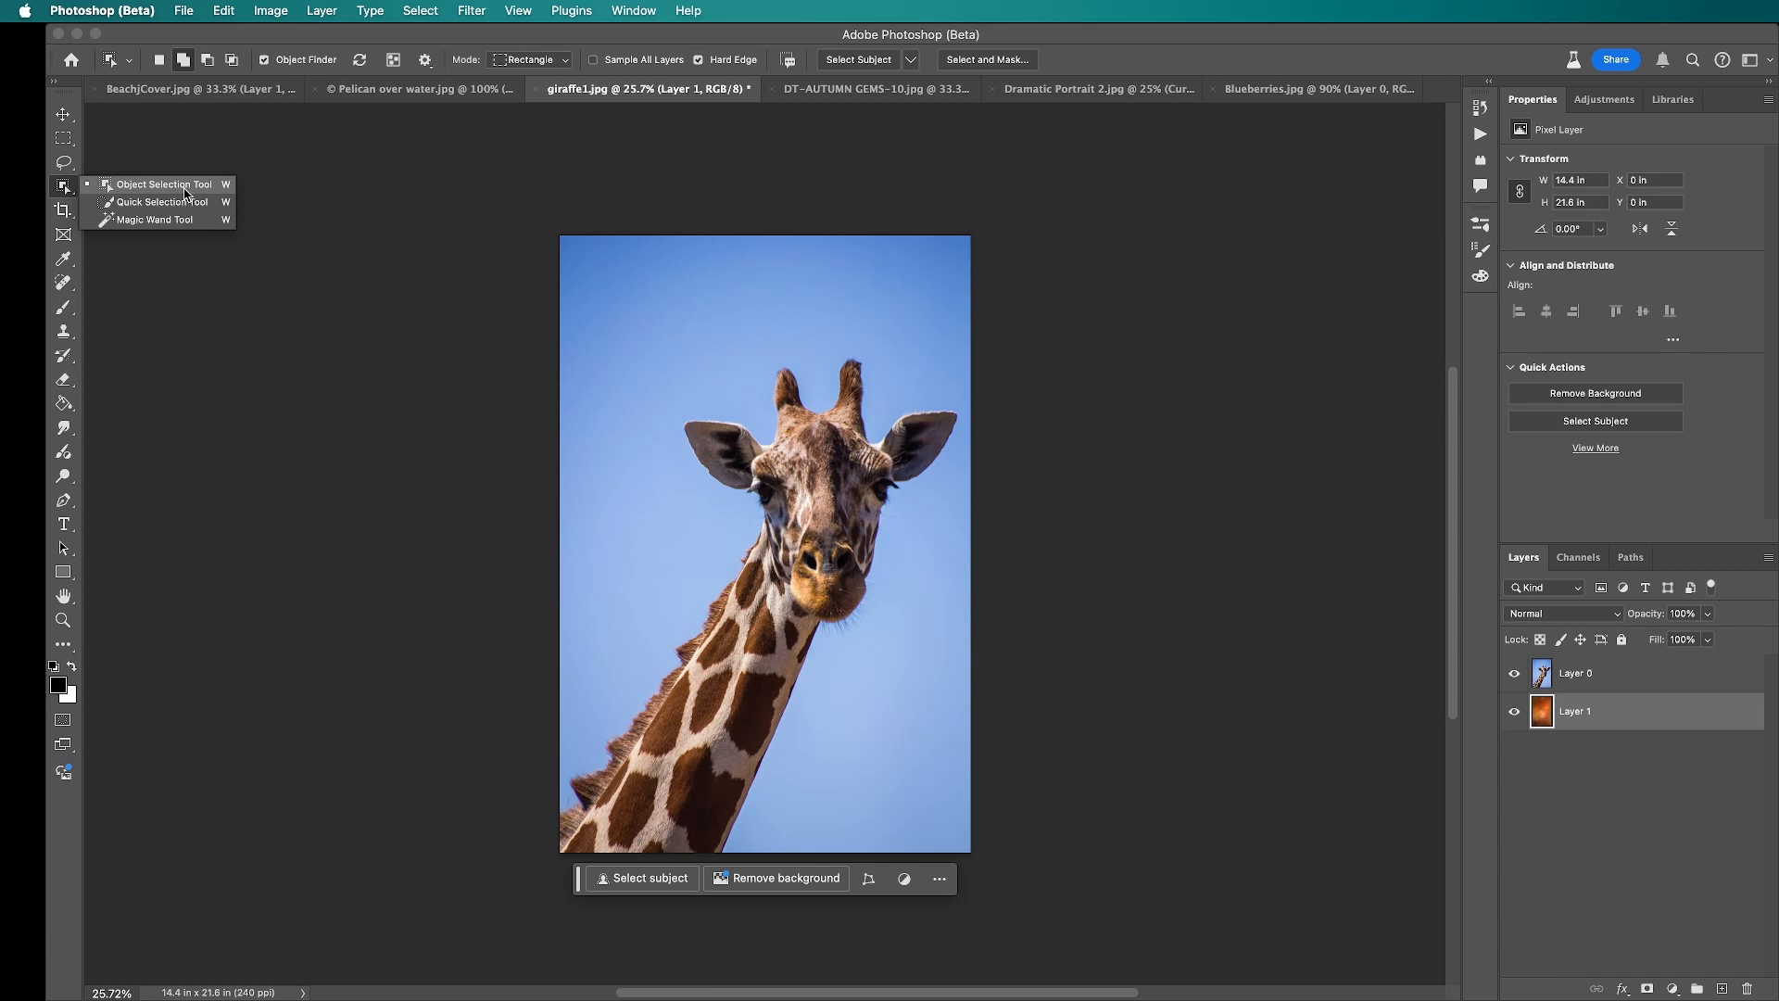
pyautogui.click(185, 188)
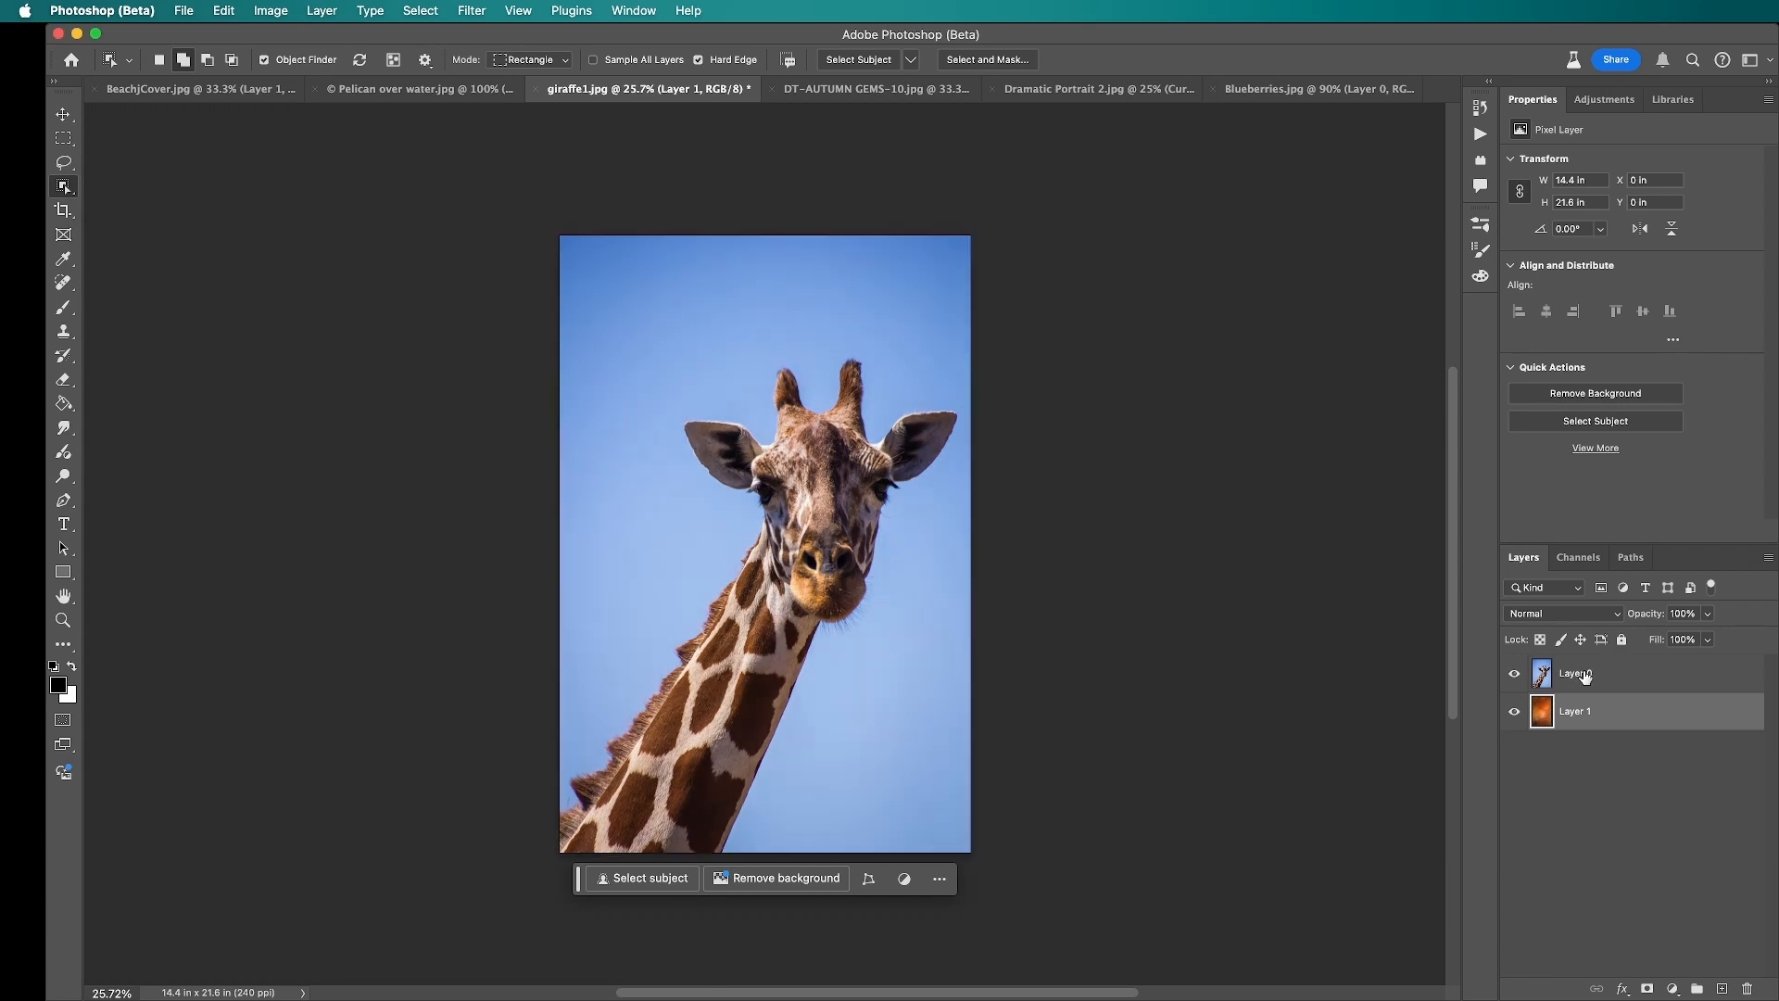
pyautogui.click(1585, 677)
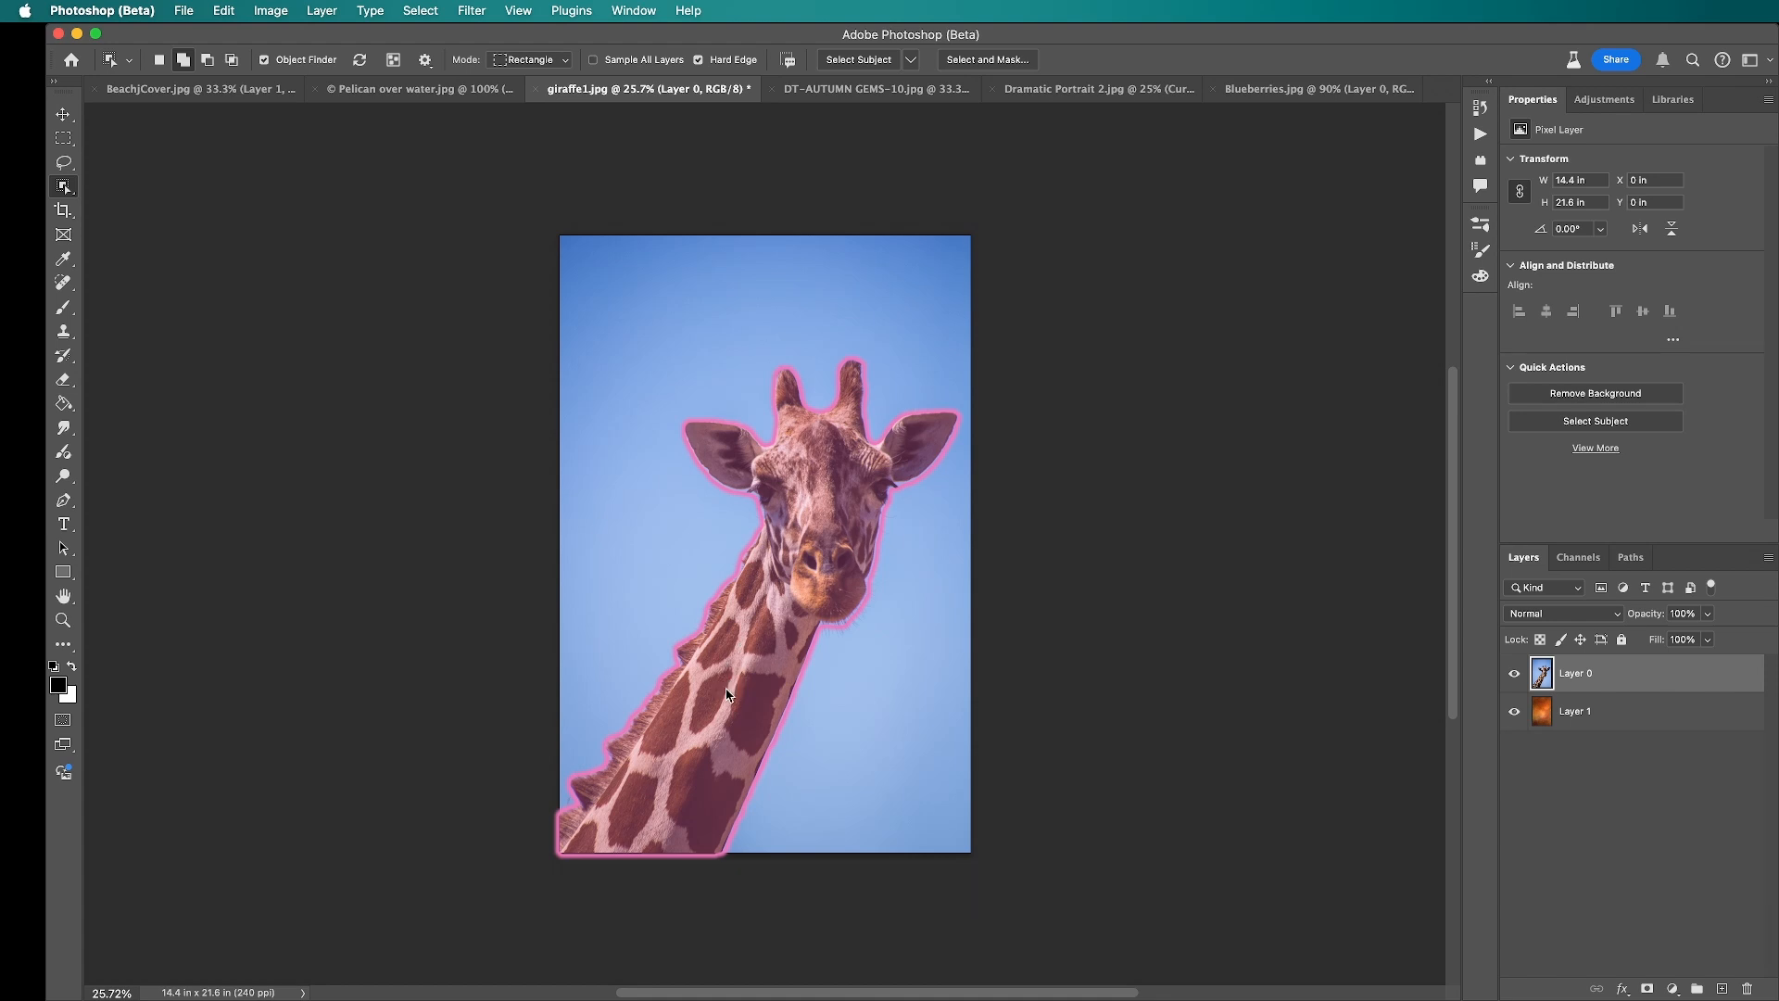
pyautogui.click(722, 687)
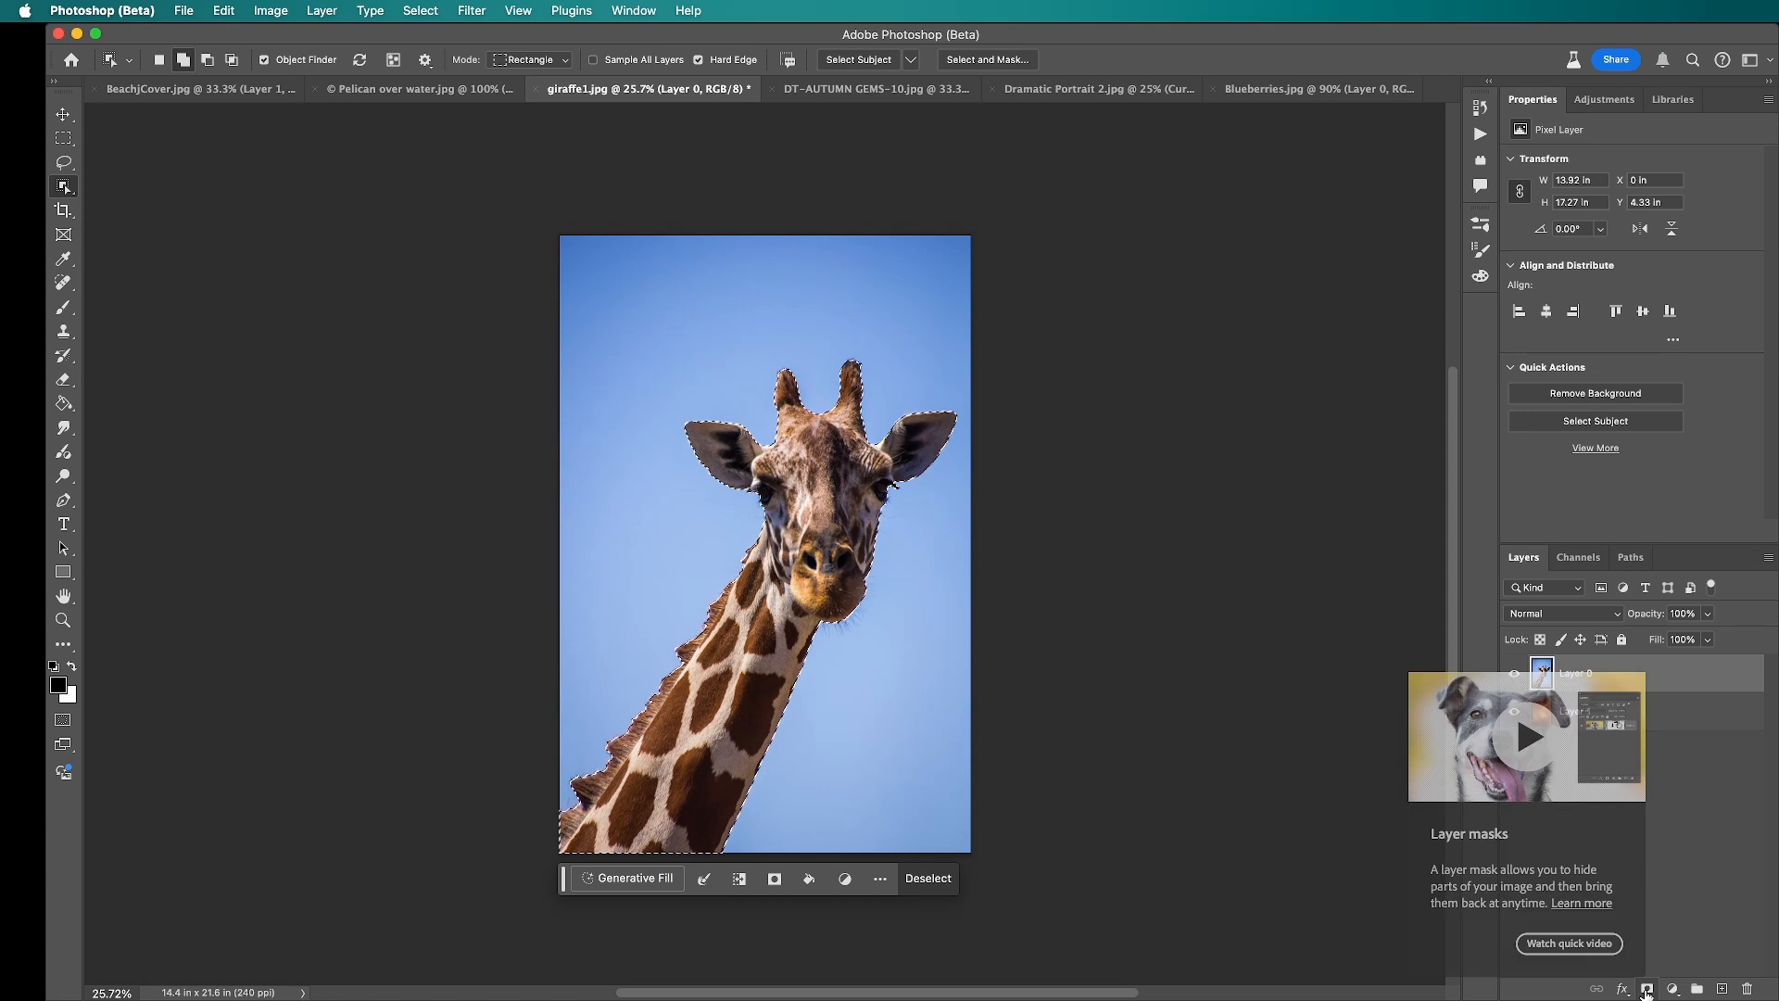
pyautogui.click(1646, 990)
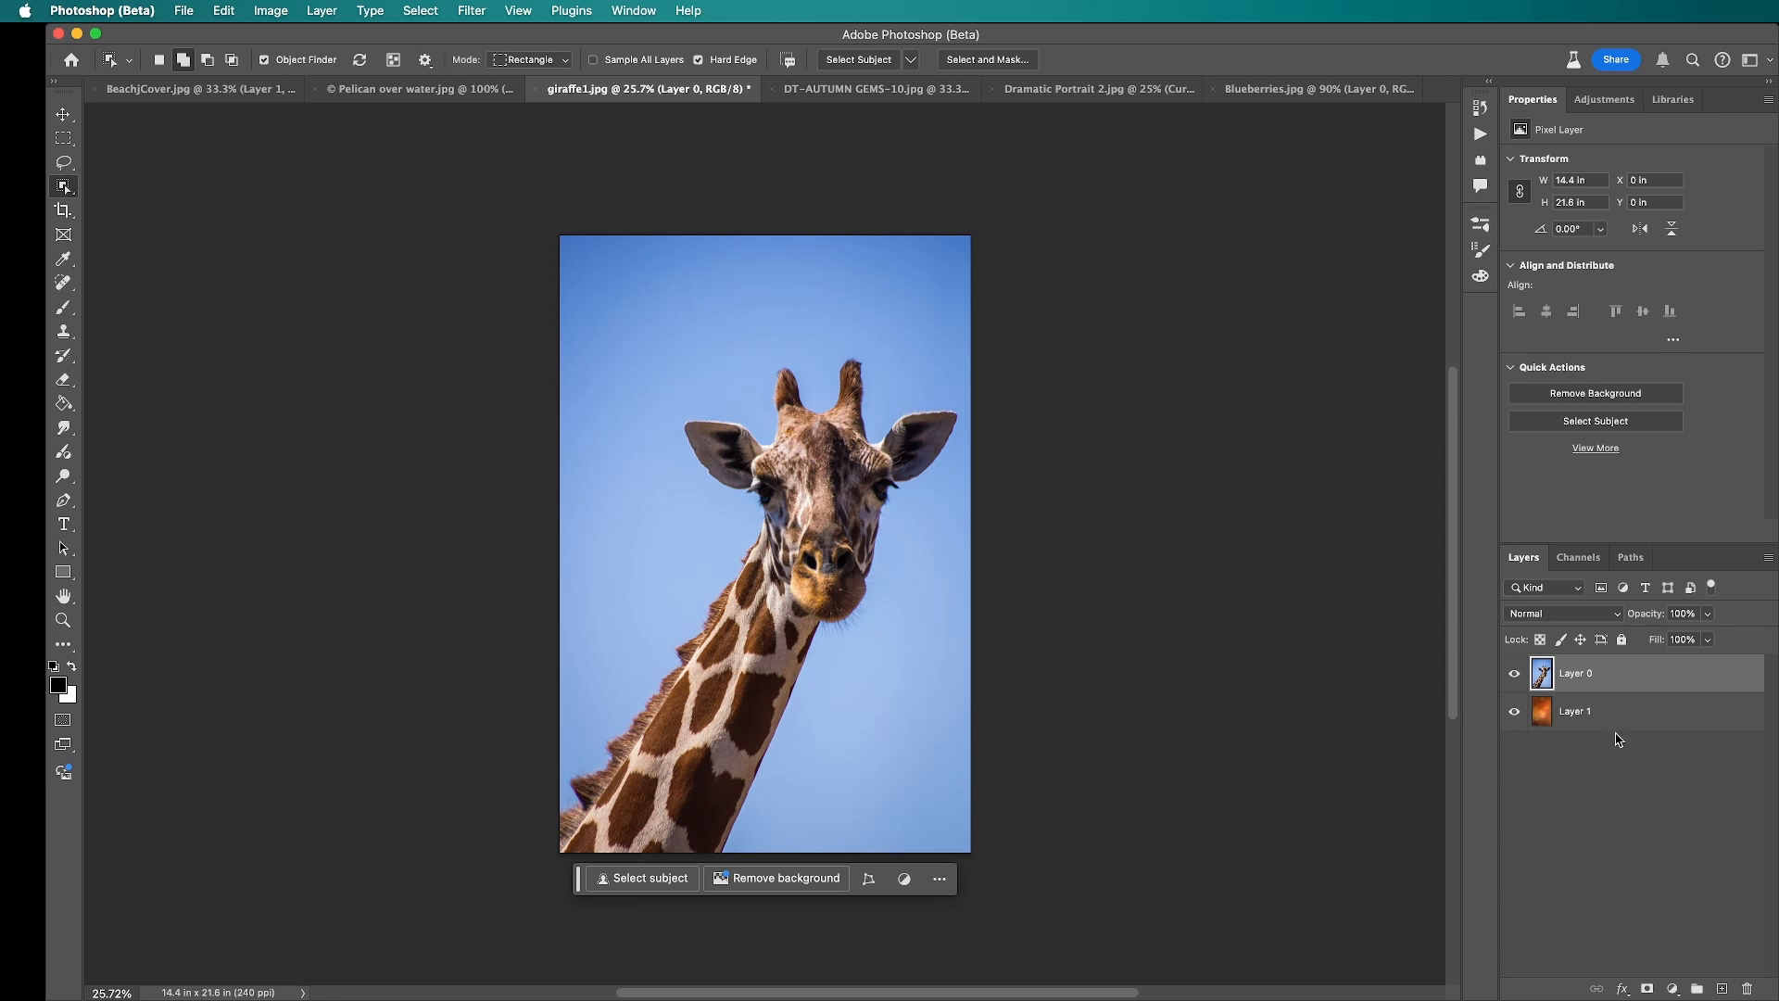
# Step: Move the orange texture layer above the giraffe layer and, with the texture hidden, select the giraffe with the Object Selection tool
pyautogui.moveTo(1618, 714); pyautogui.dragTo(1616, 662)
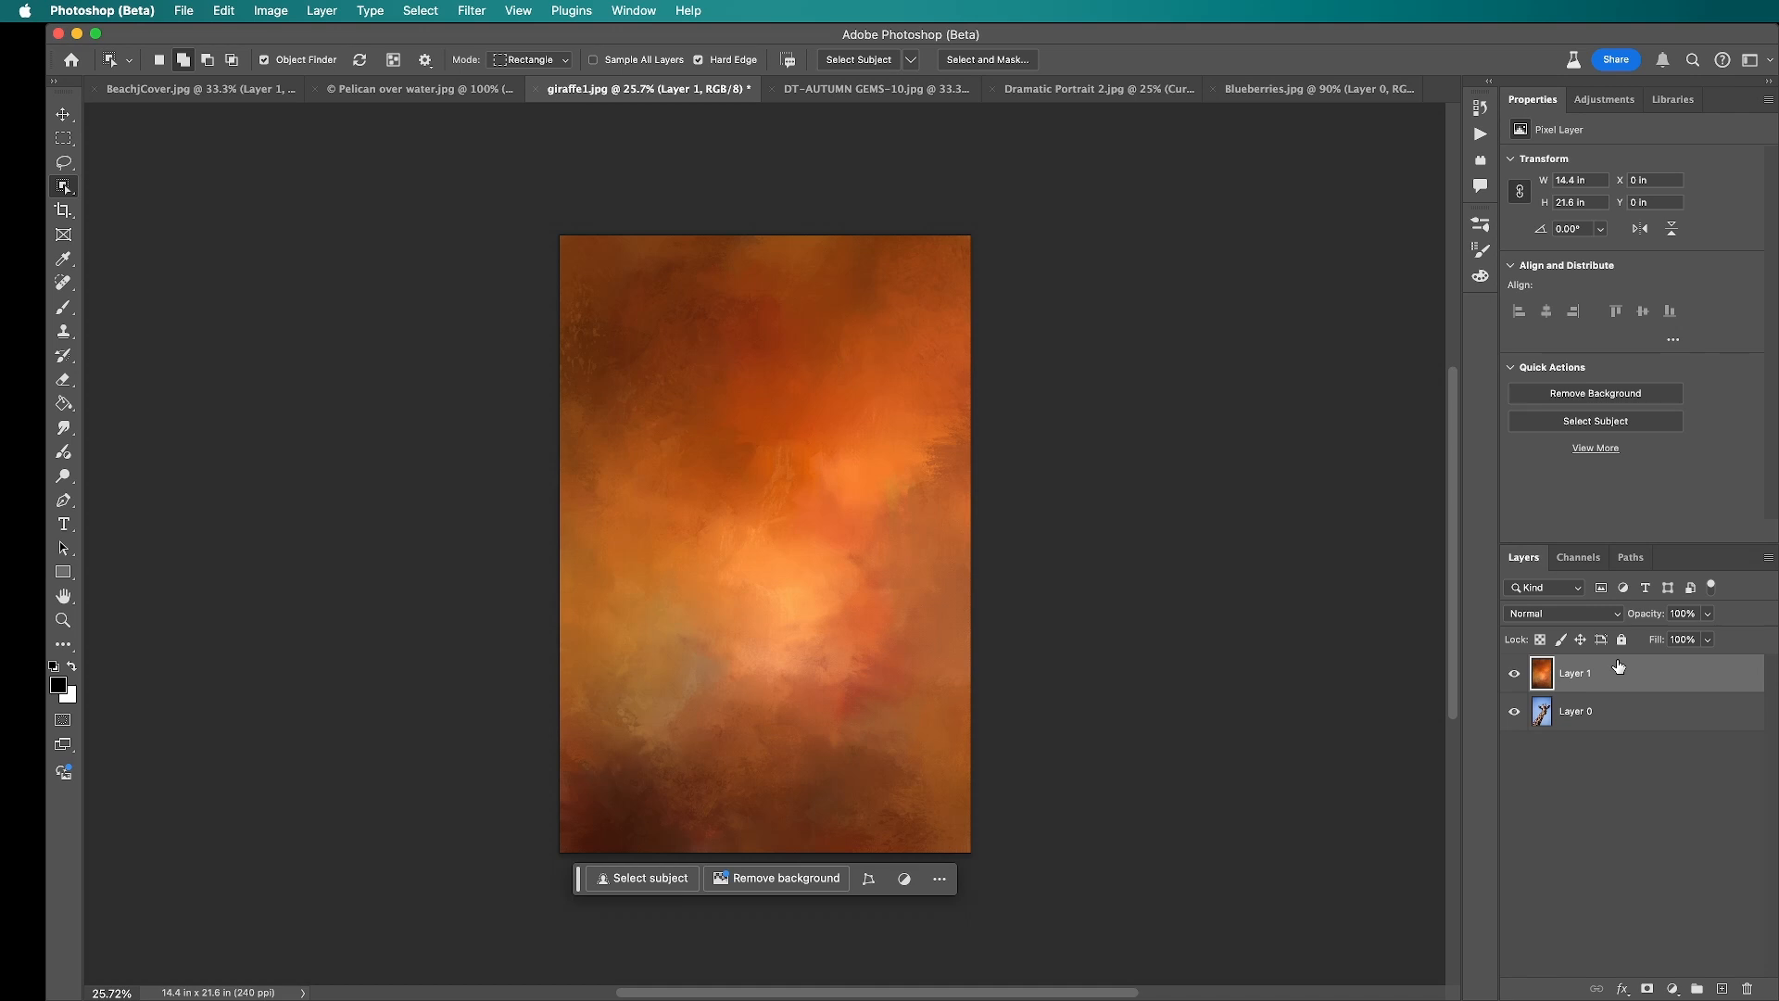
pyautogui.click(1604, 720)
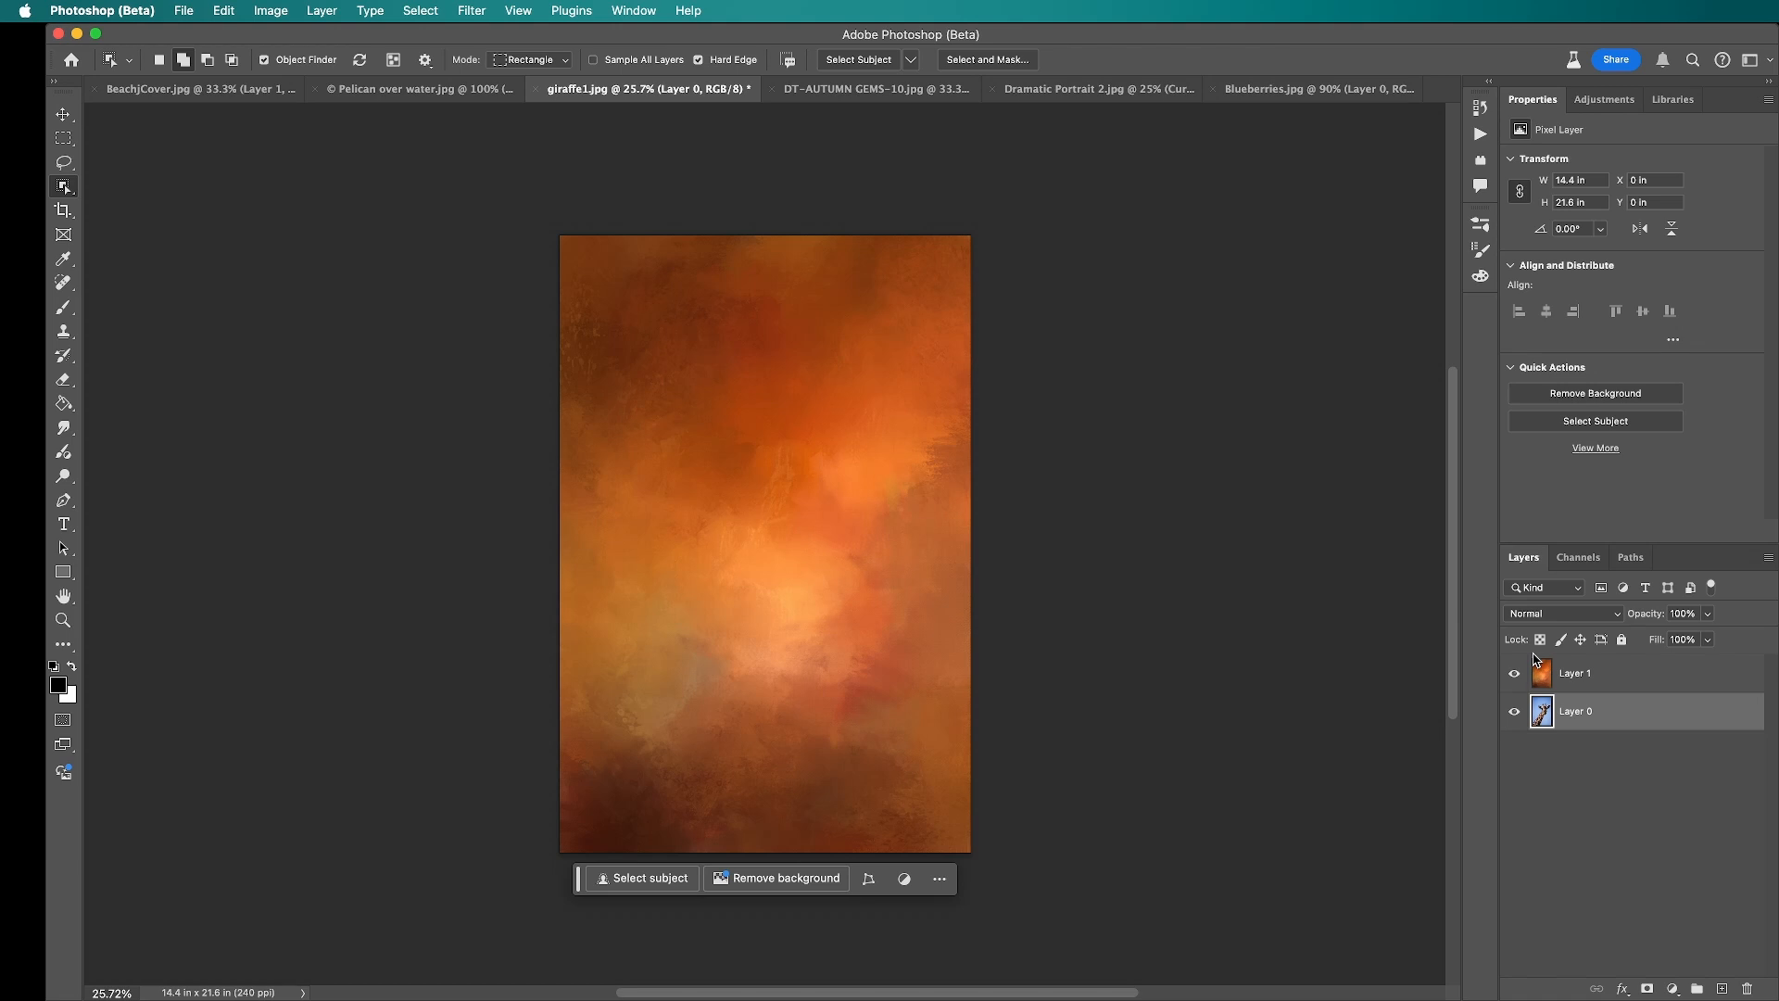
pyautogui.click(1514, 674)
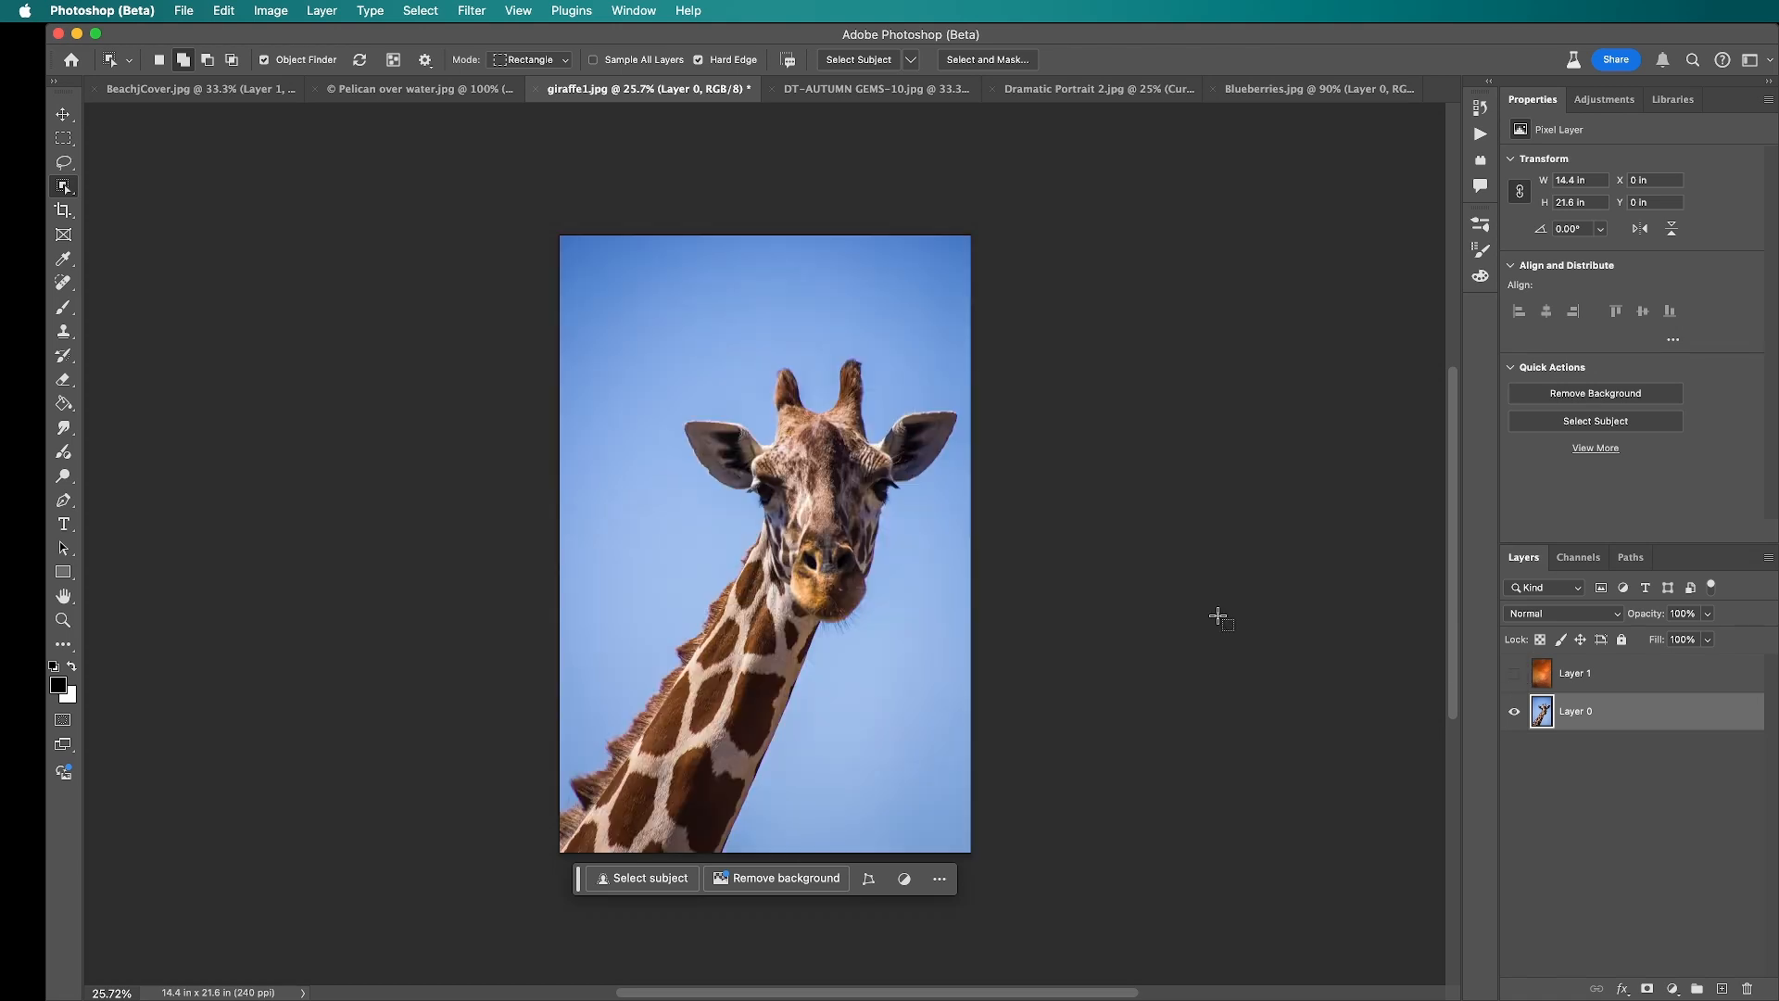
pyautogui.click(825, 564)
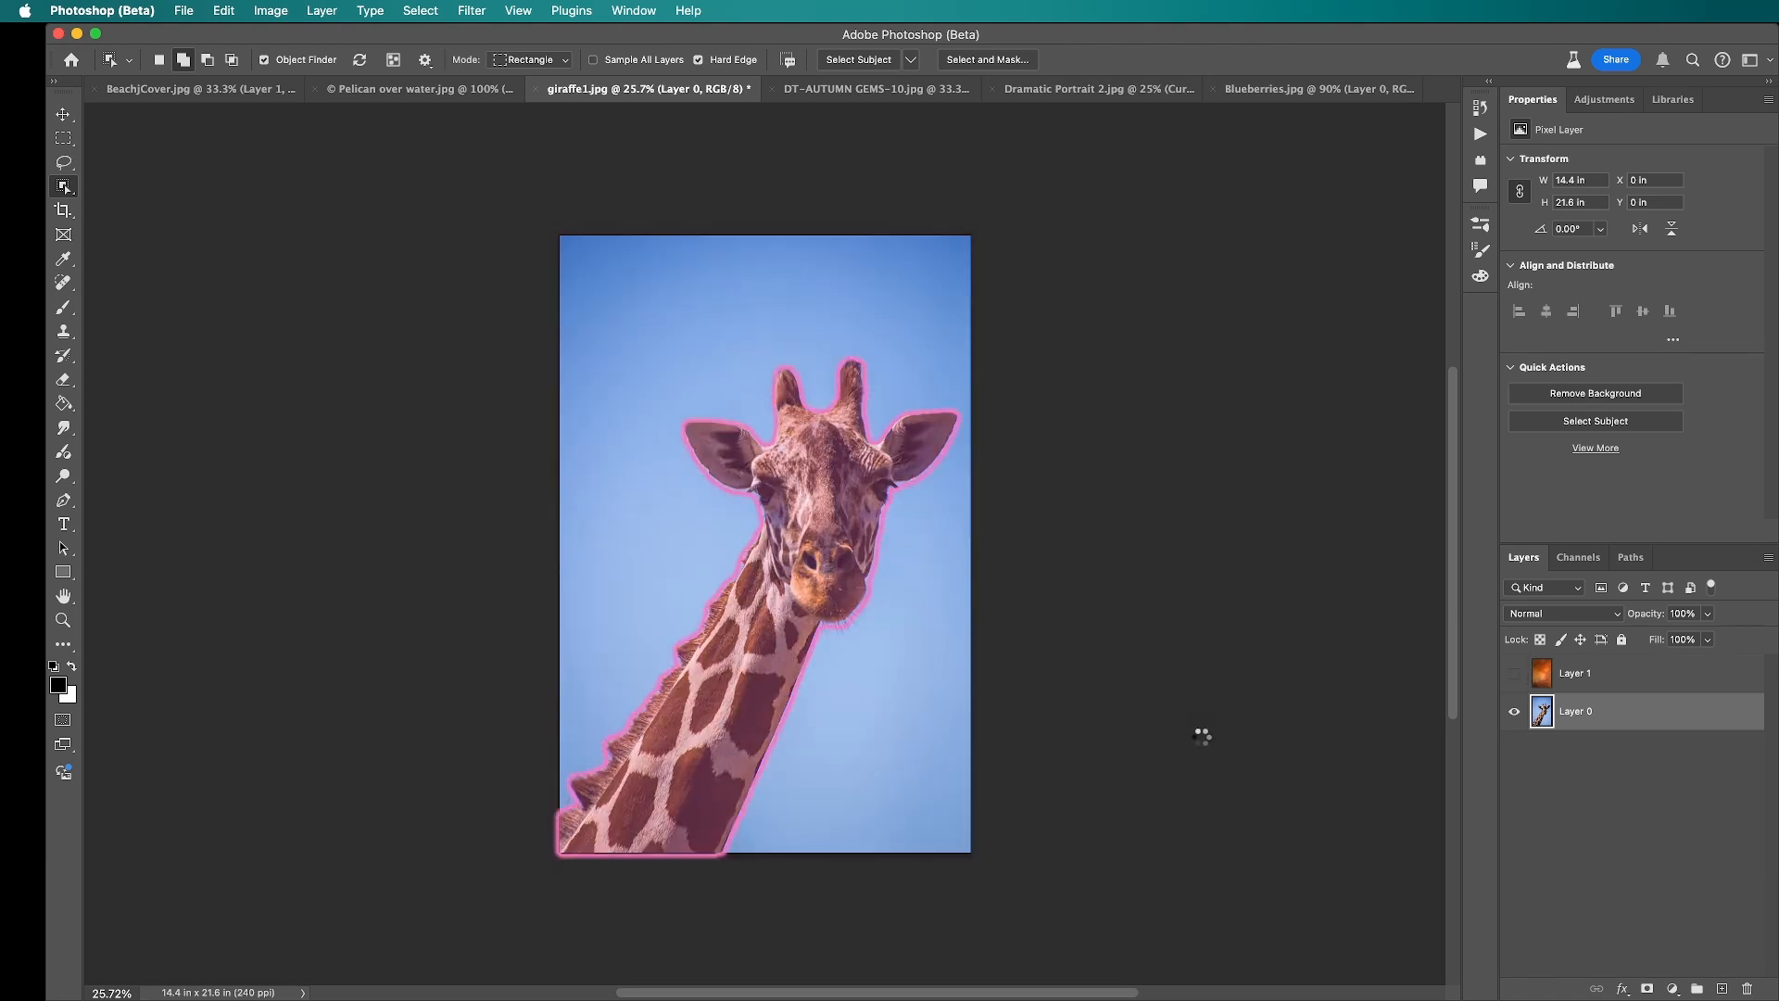
# Step: Show the orange texture layer again and add an inverted layer mask that hides the texture over the selected giraffe
pyautogui.click(1514, 675)
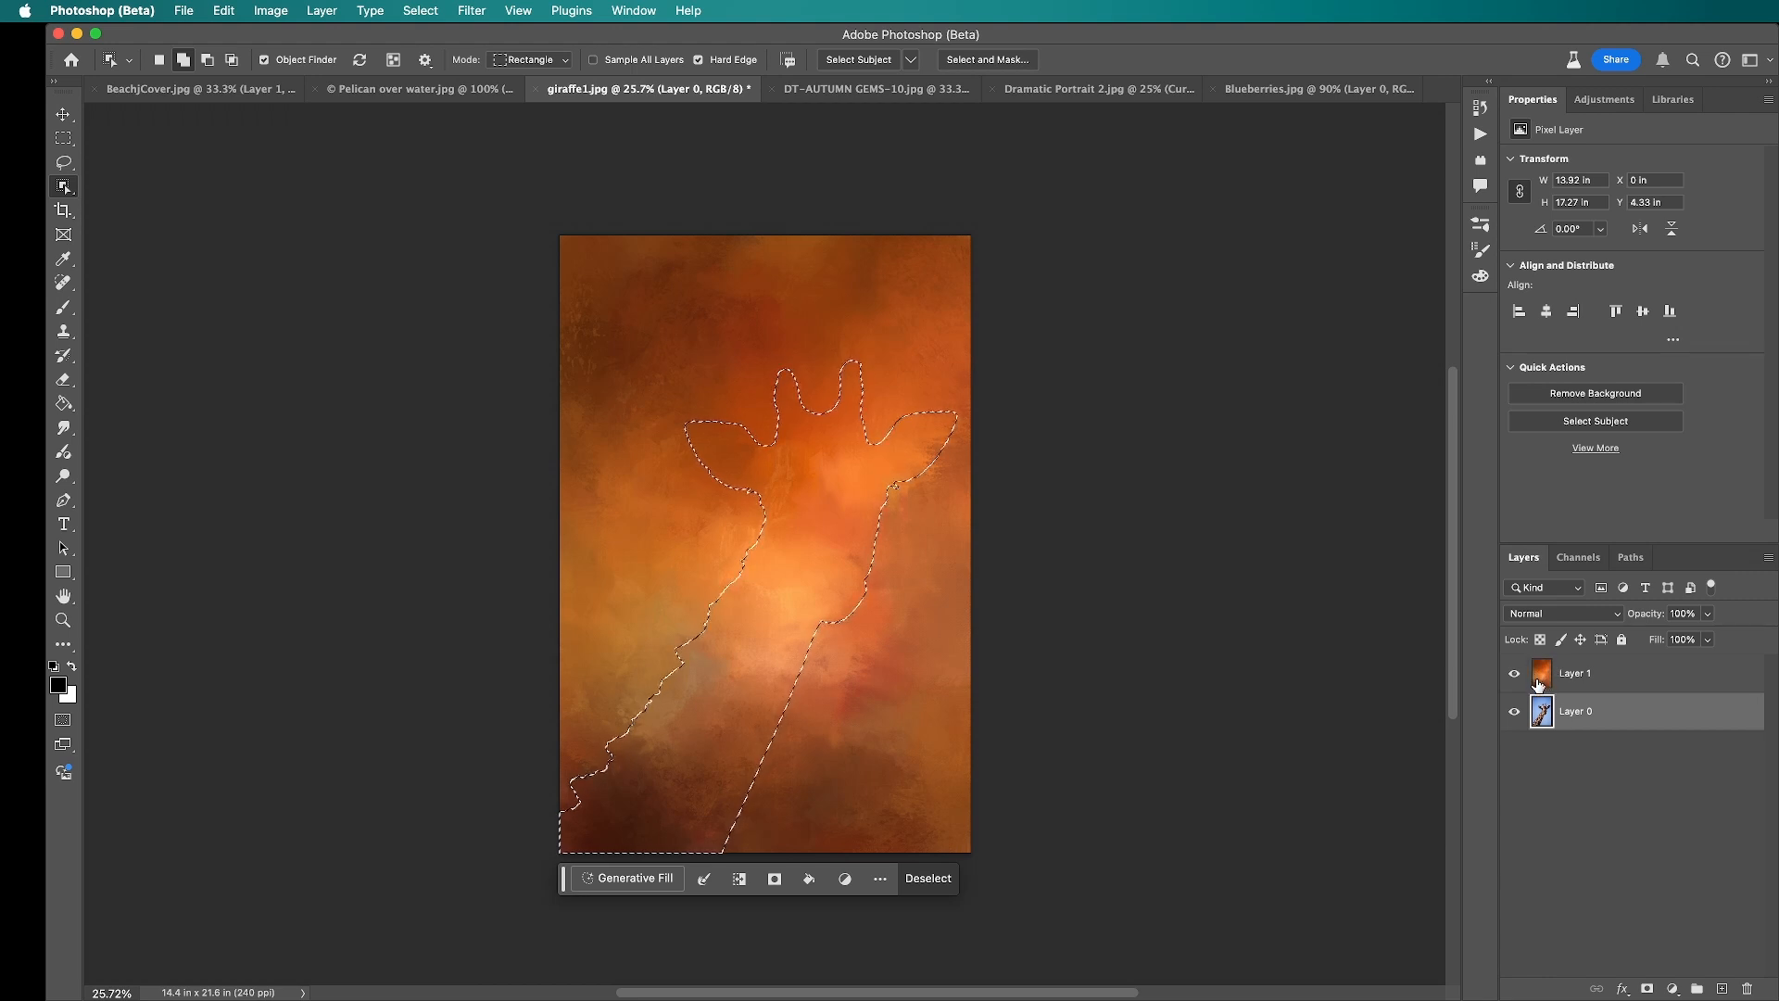
pyautogui.click(1611, 677)
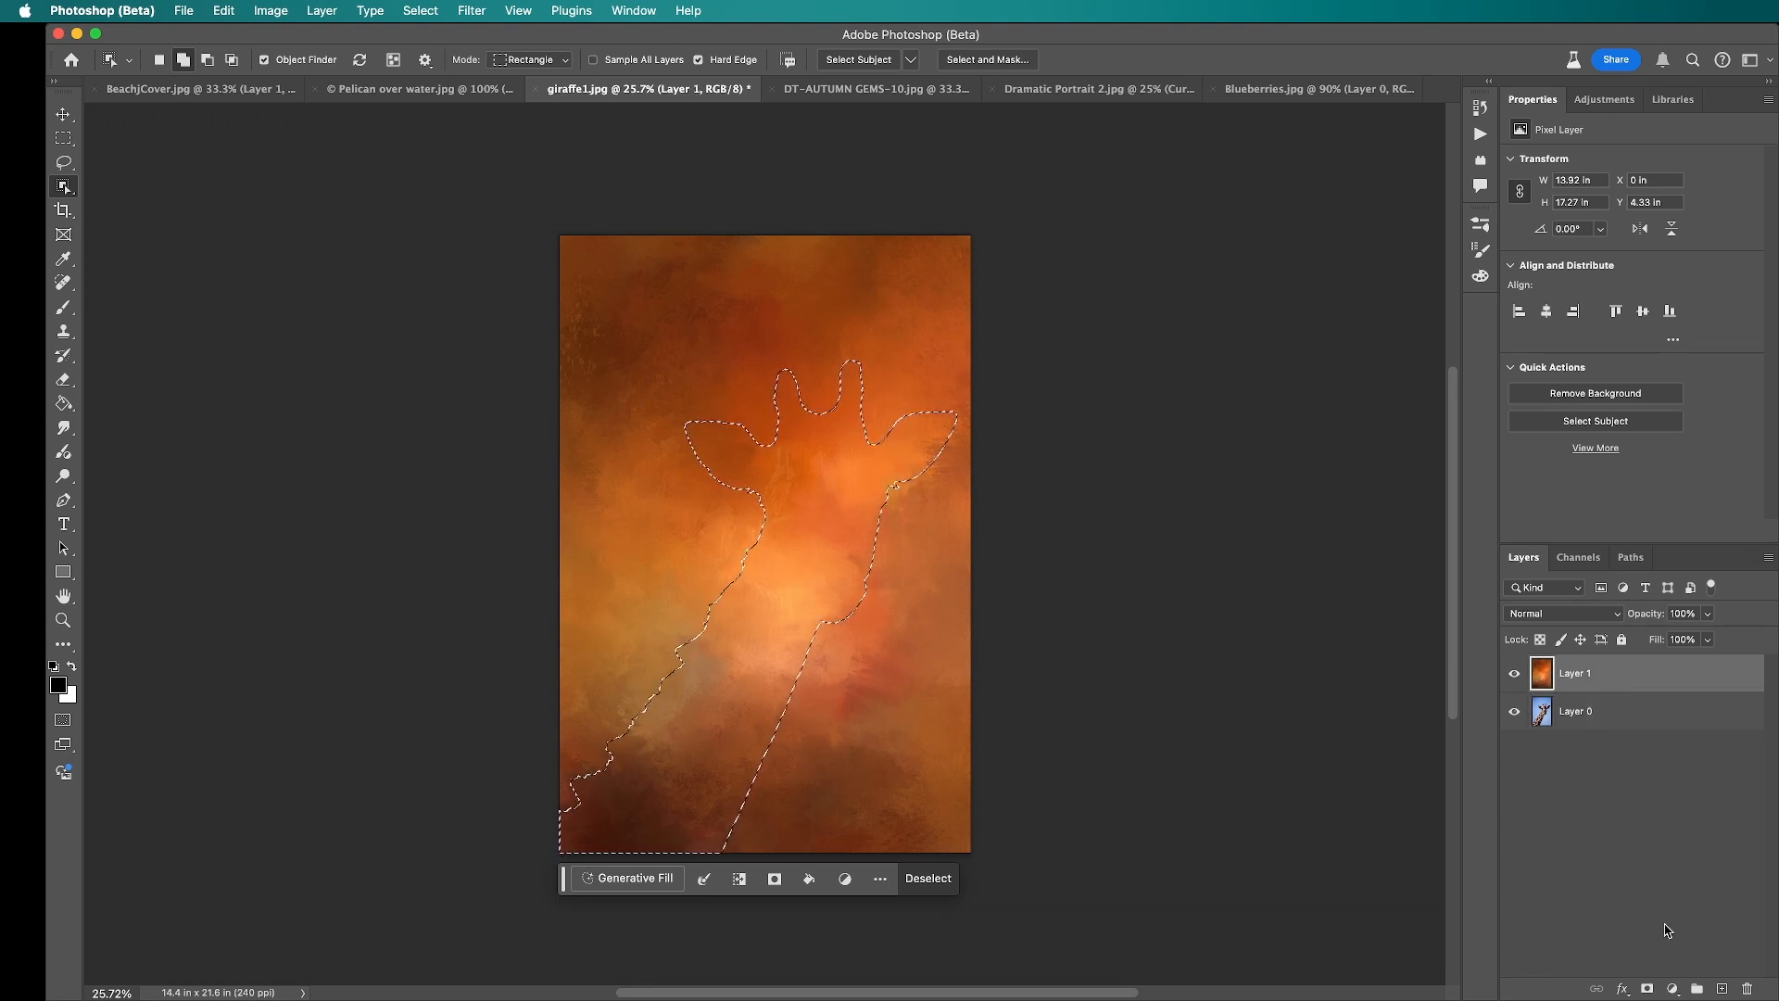
pyautogui.click(1647, 990)
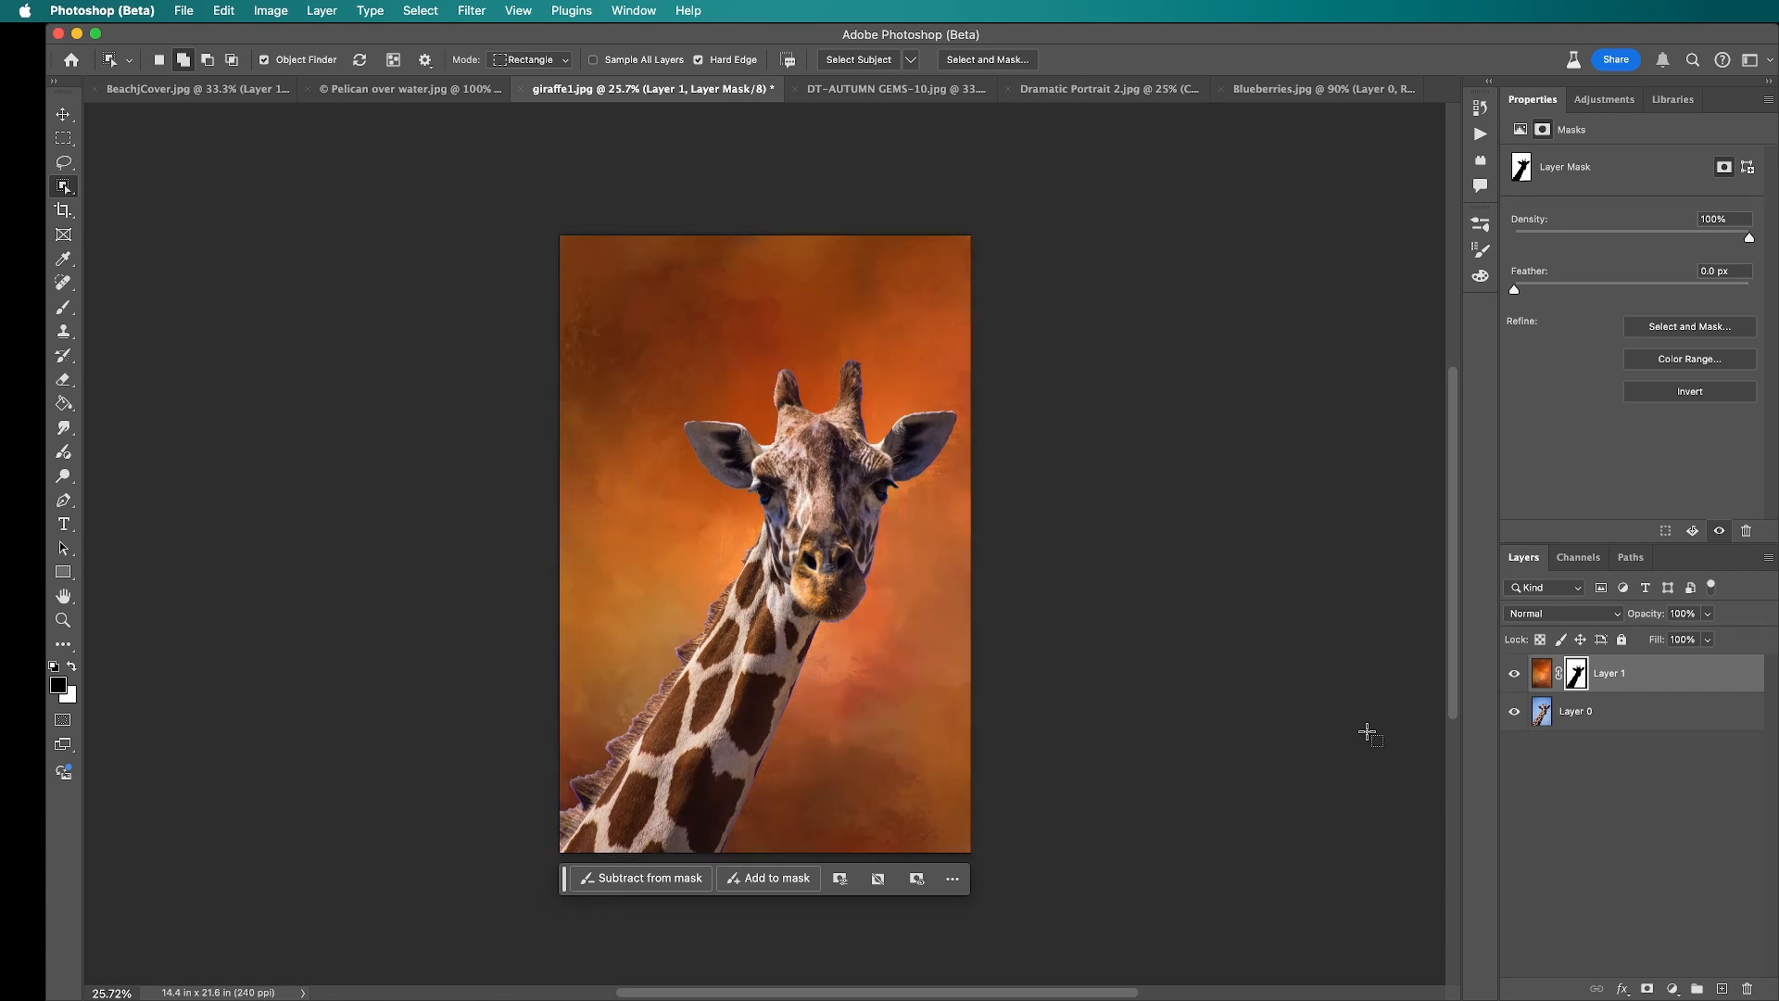
# Step: Try enlarging and shifting the orange texture with Free Transform while its mask is linked, undoing both changes
pyautogui.press('v')
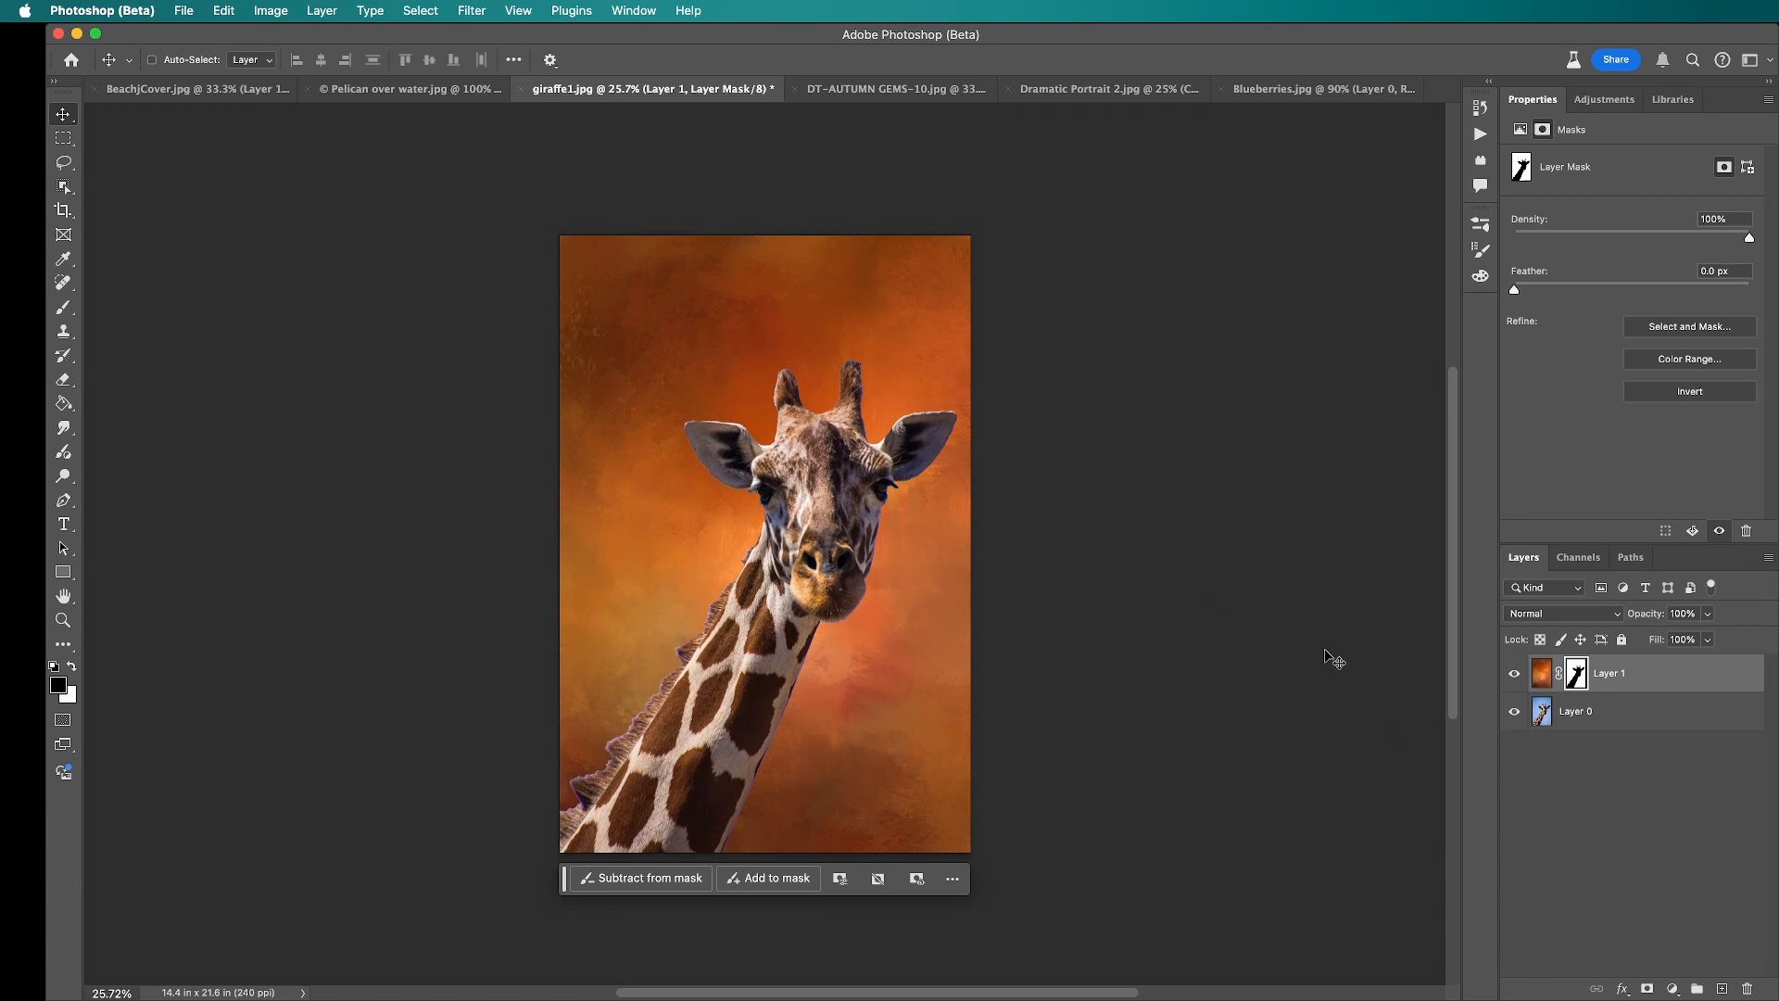
pyautogui.click(1542, 674)
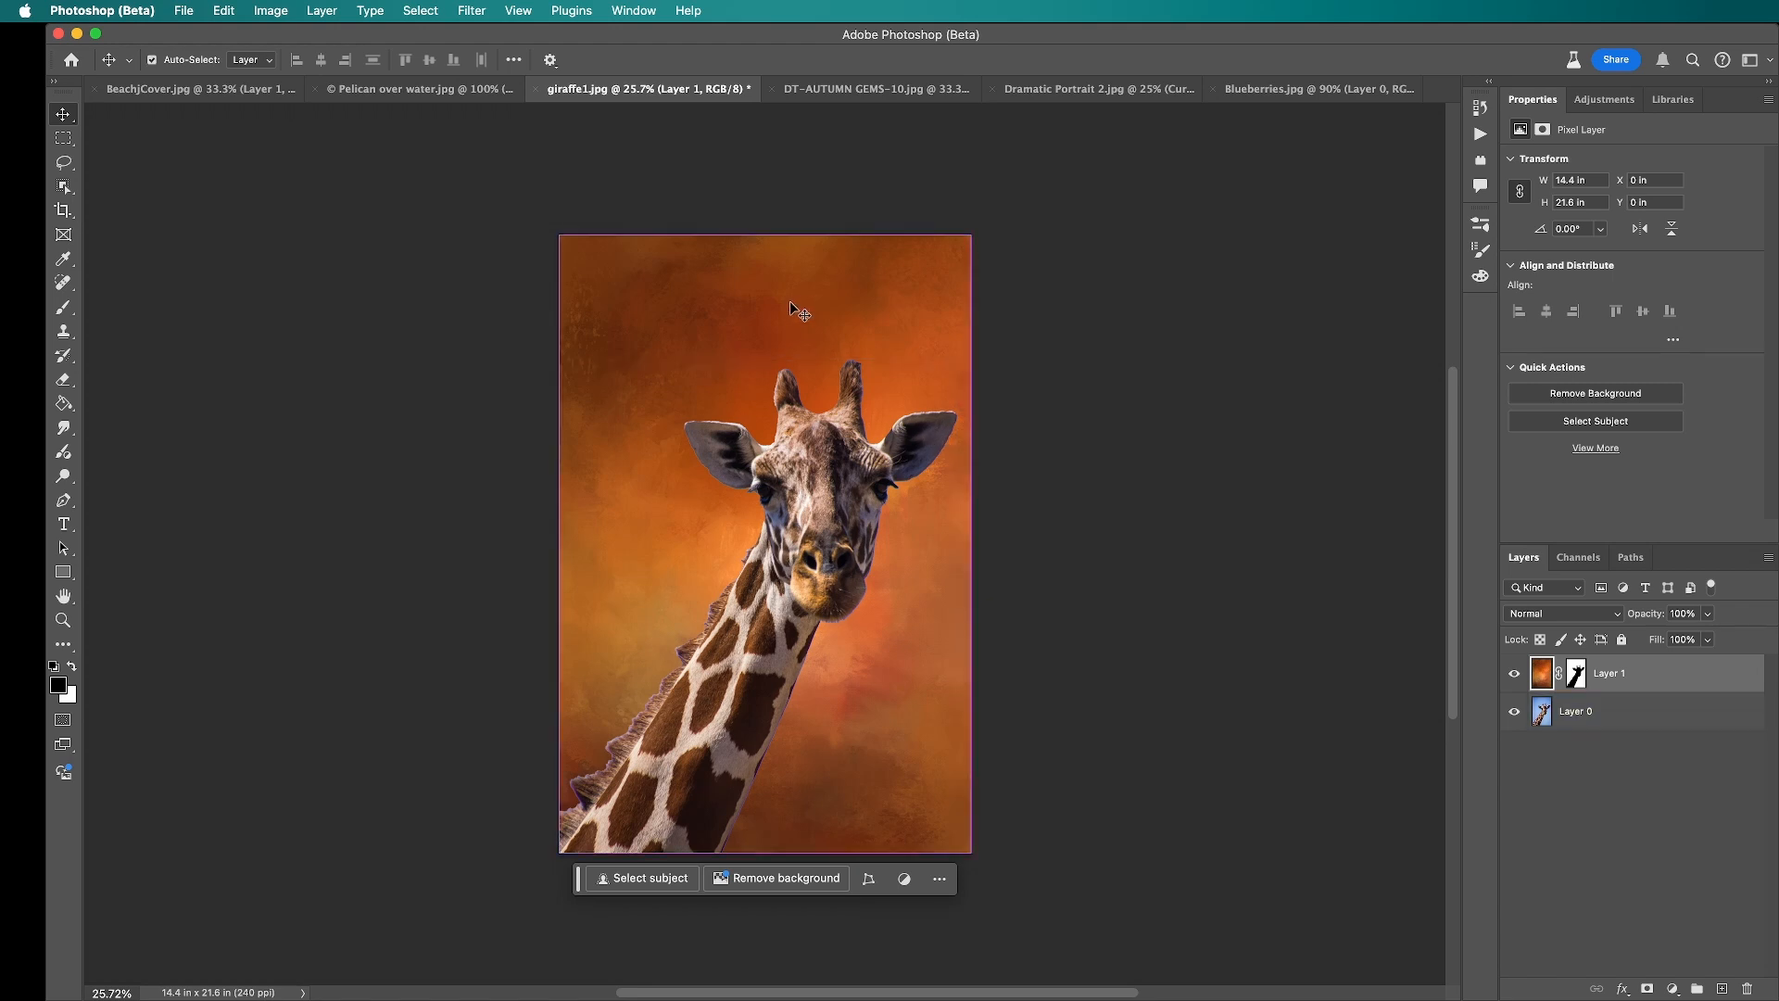
pyautogui.press('super+t')
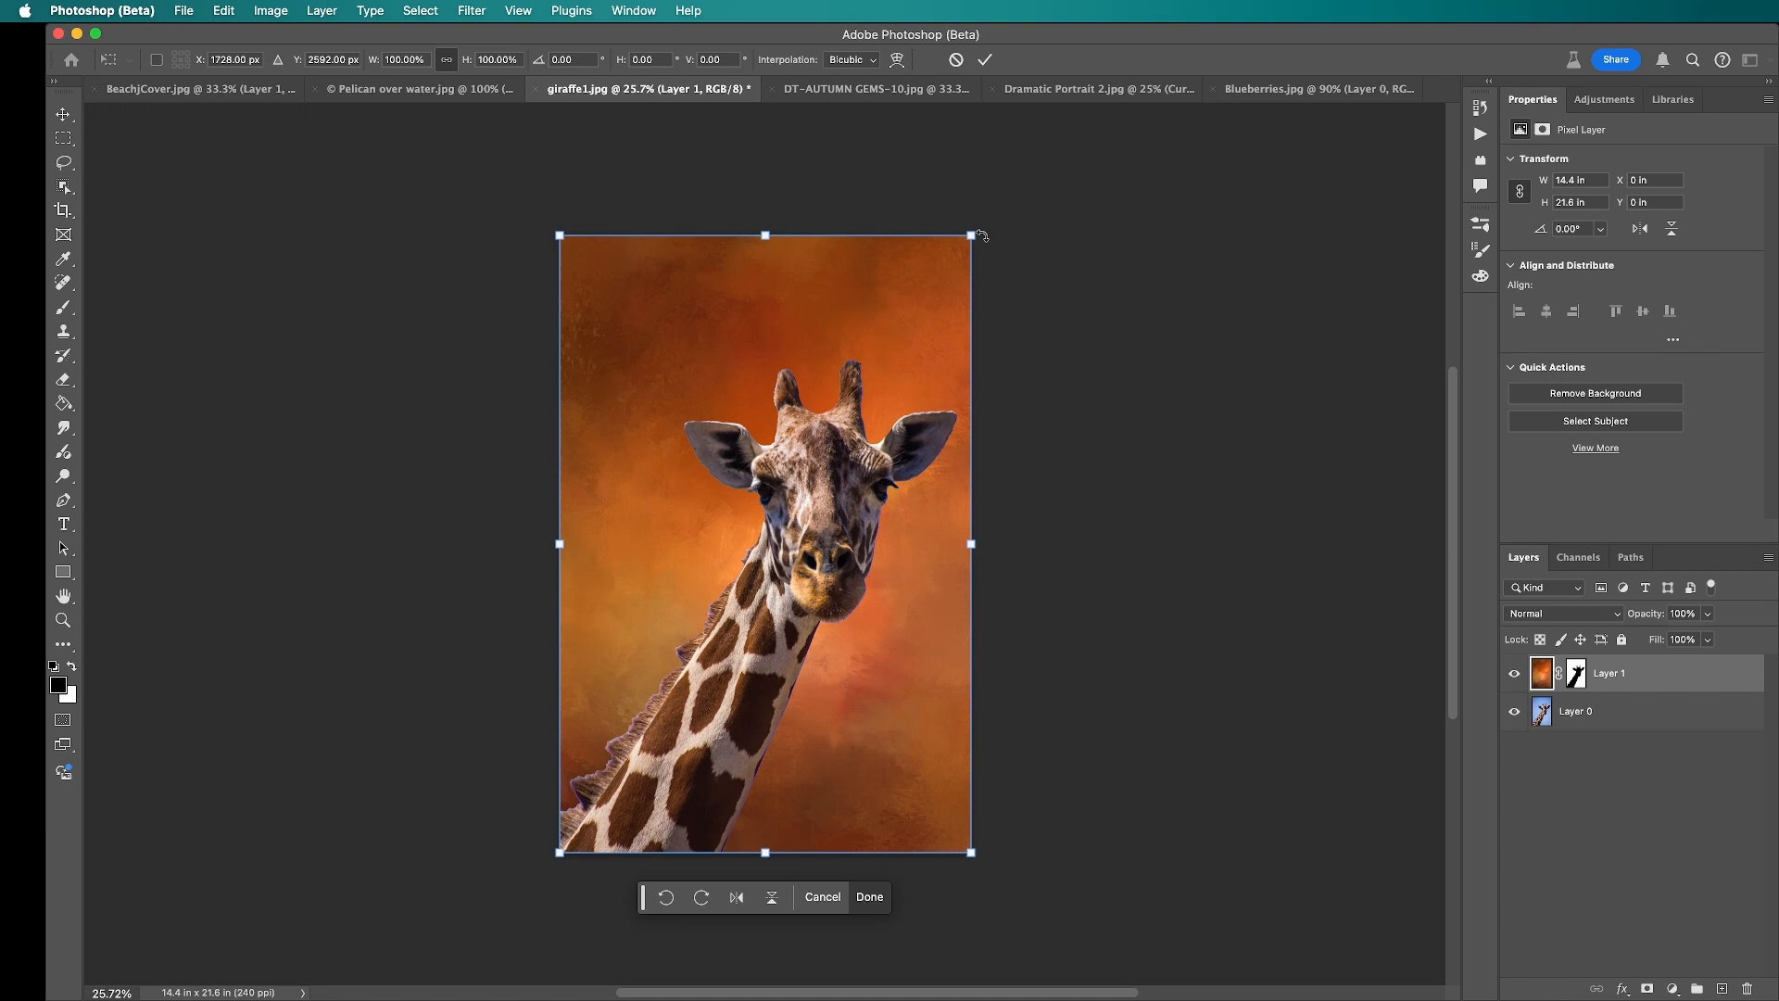
pyautogui.moveTo(971, 236); pyautogui.dragTo(1274, 119)
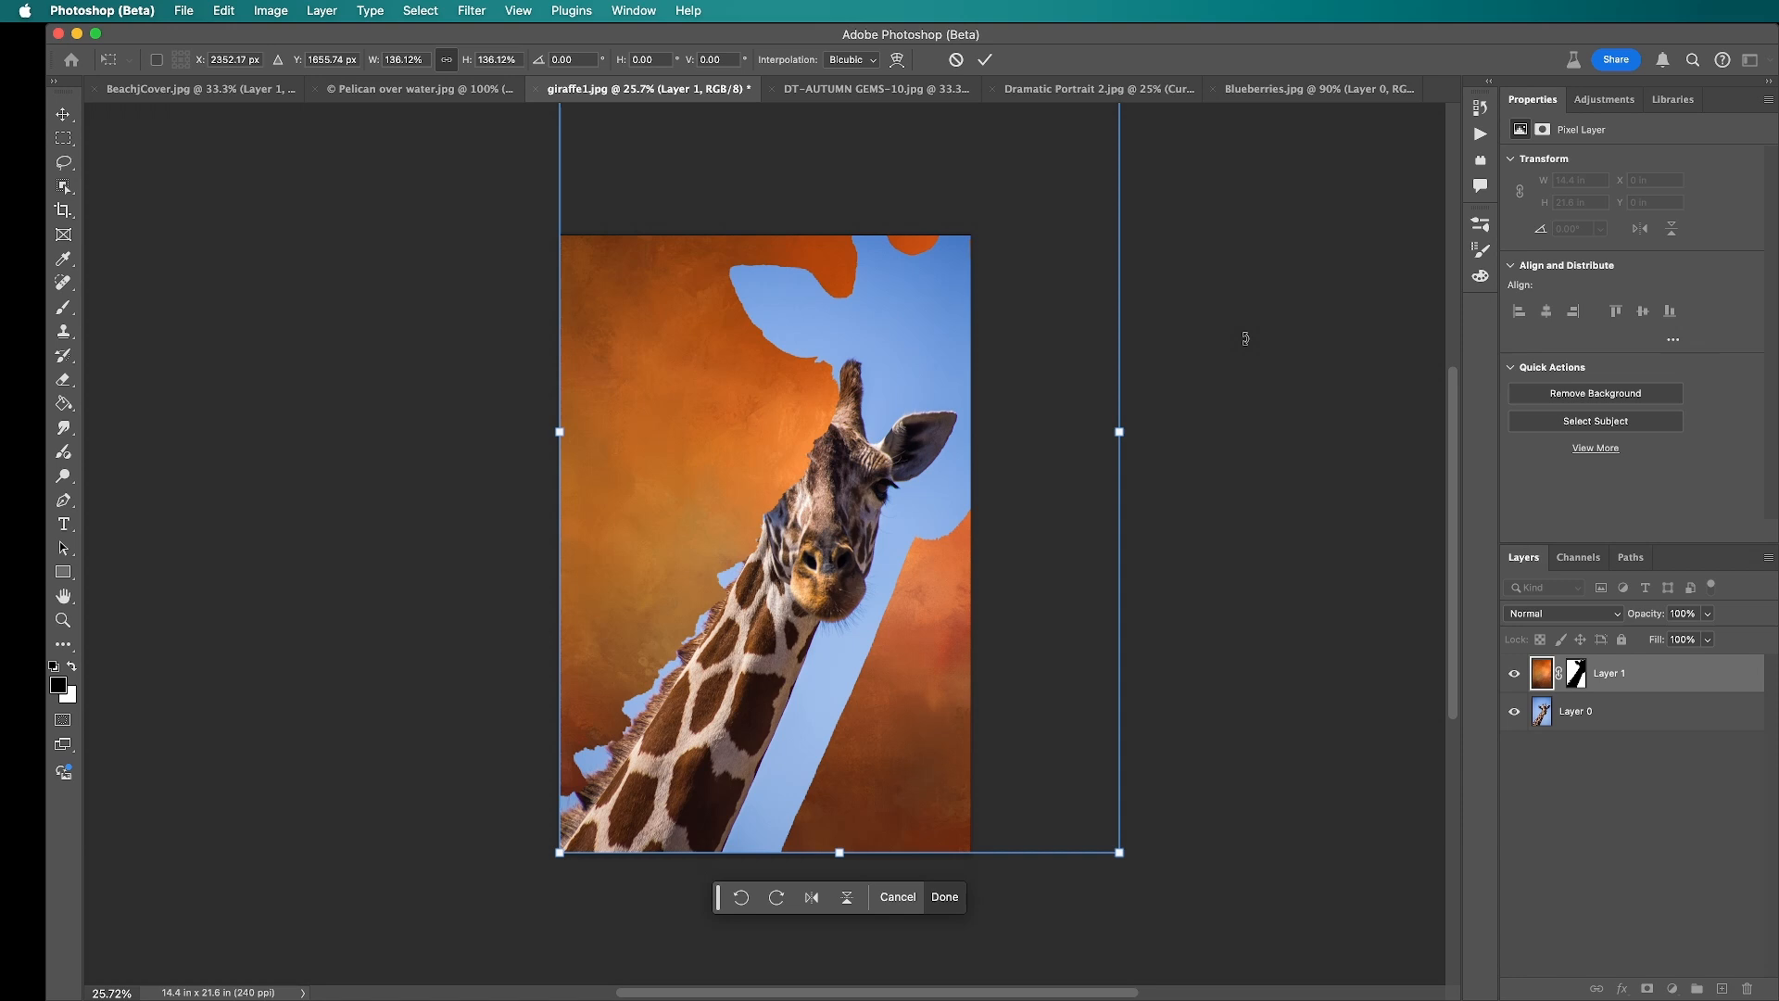
pyautogui.press('super+z')
pyautogui.moveTo(931, 564); pyautogui.dragTo(958, 598)
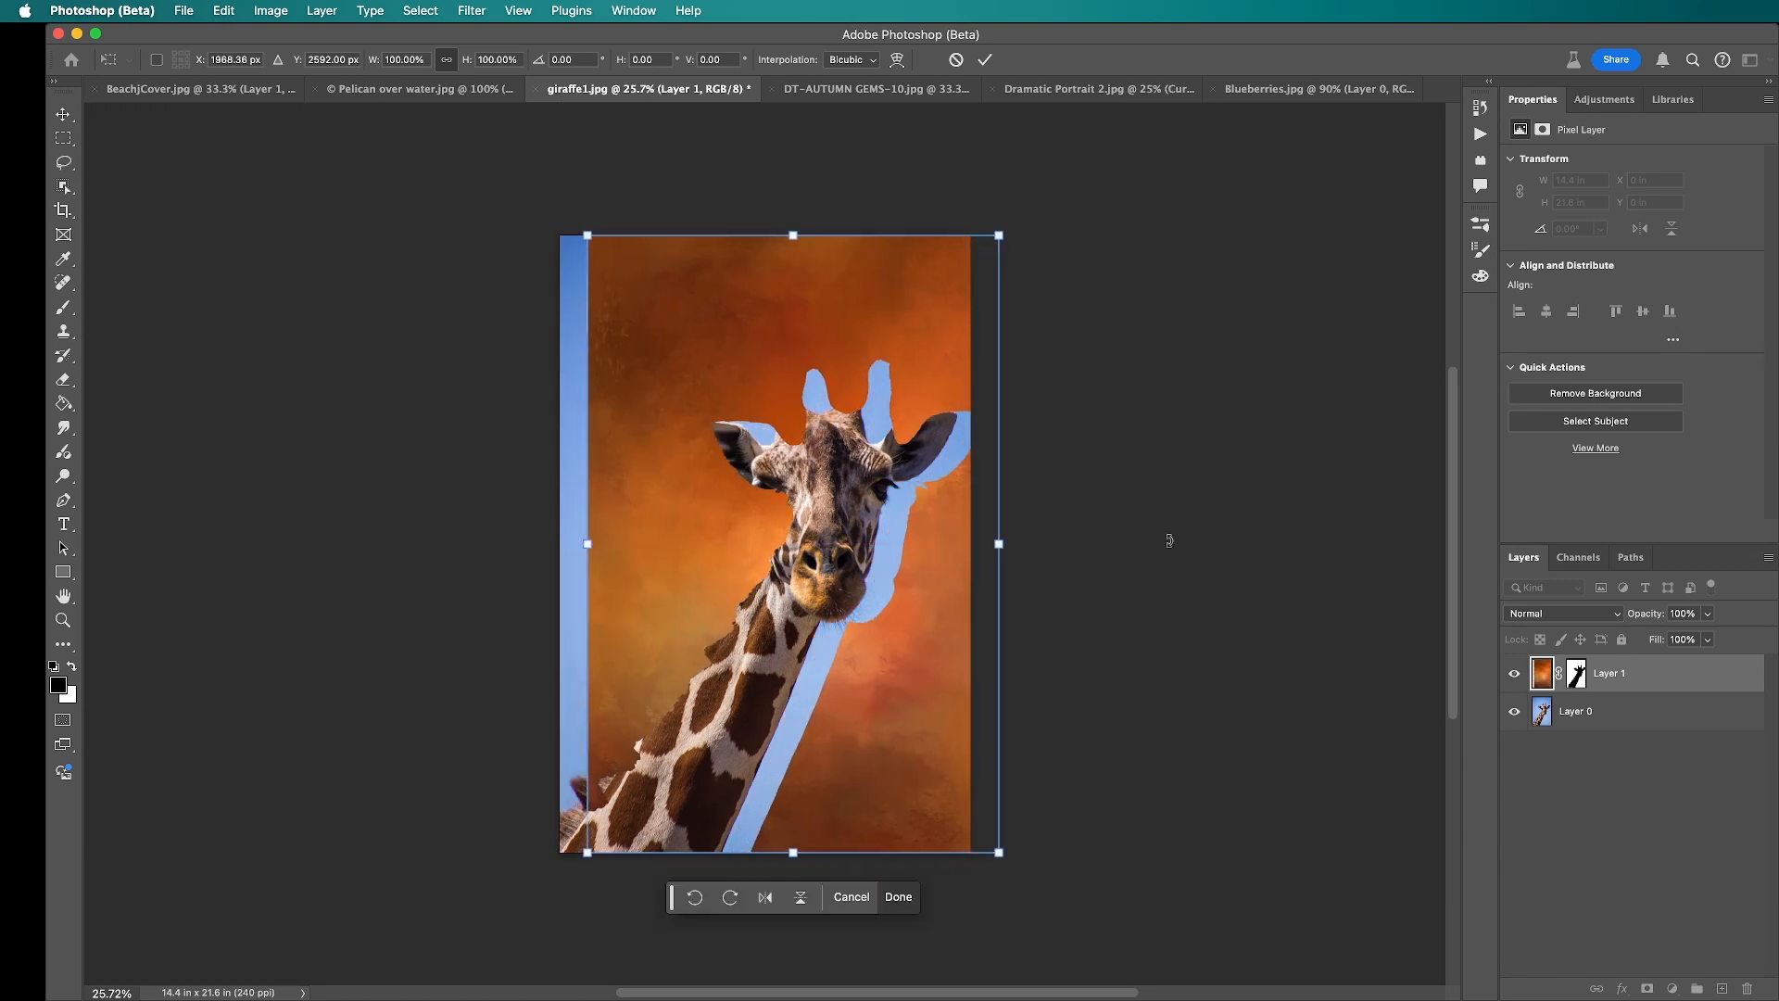
pyautogui.press('super+z')
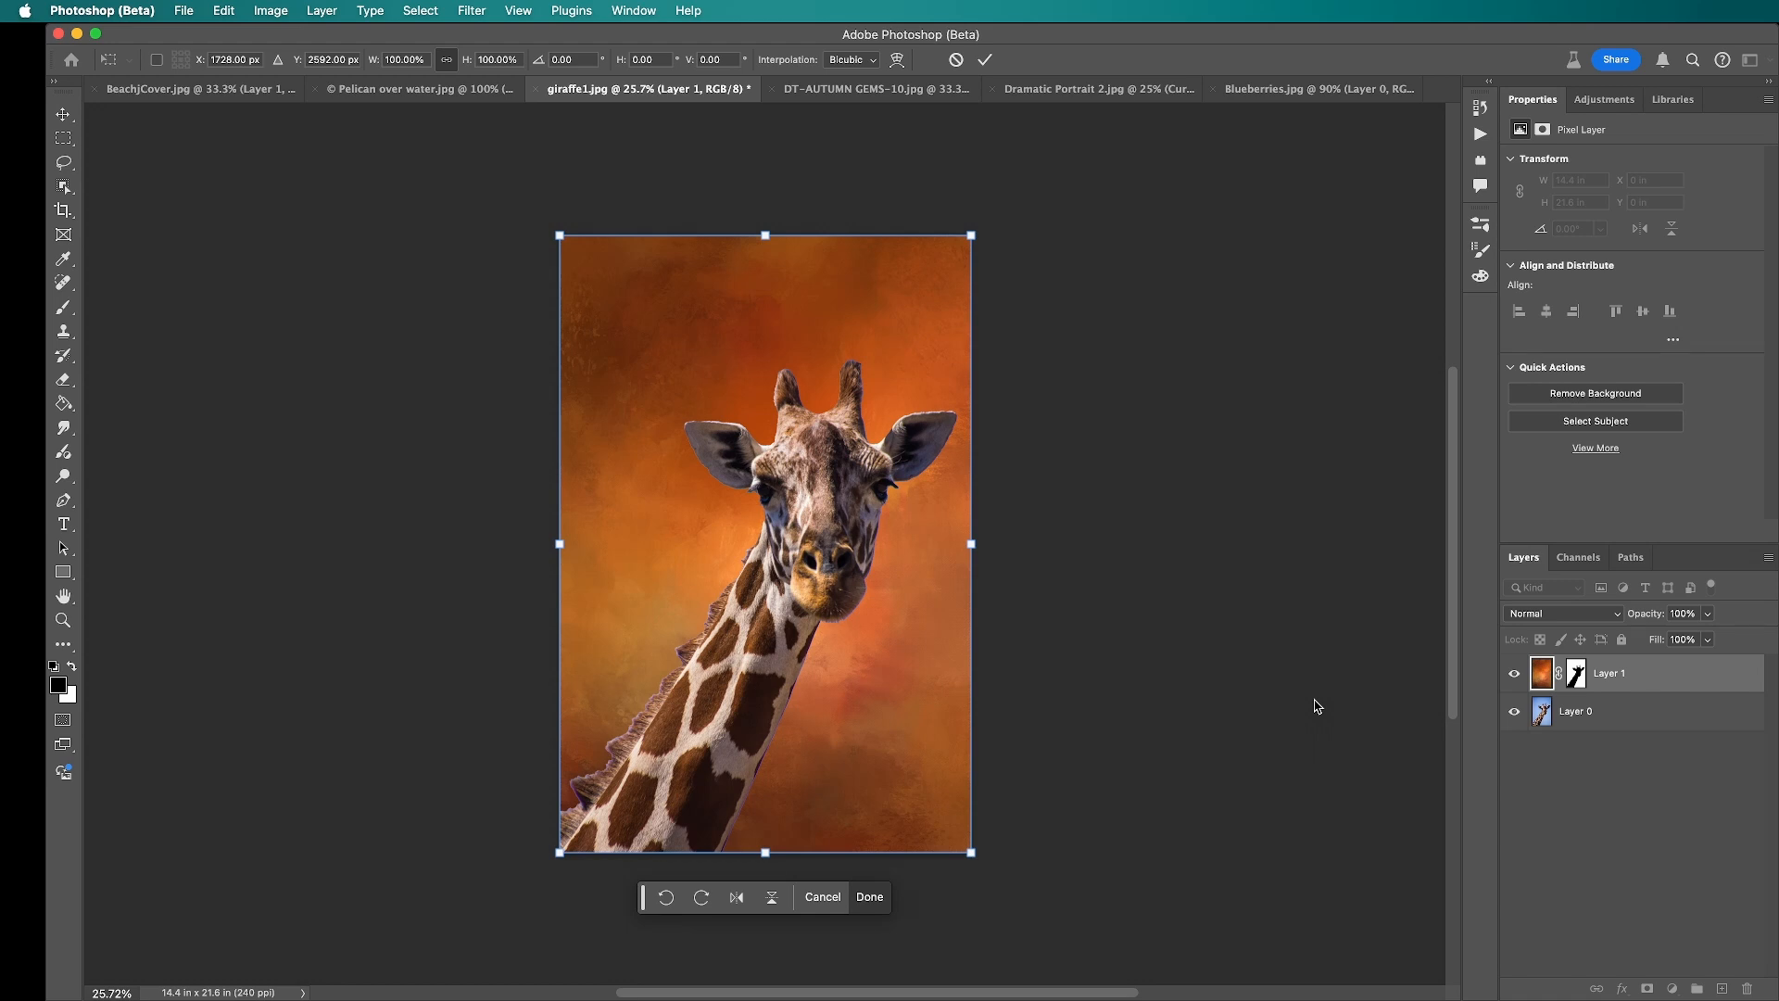
# Step: With the mask unlinked, shift the orange texture and enlarge it to about 114% with Free Transform, and relink the mask
pyautogui.click(1559, 682)
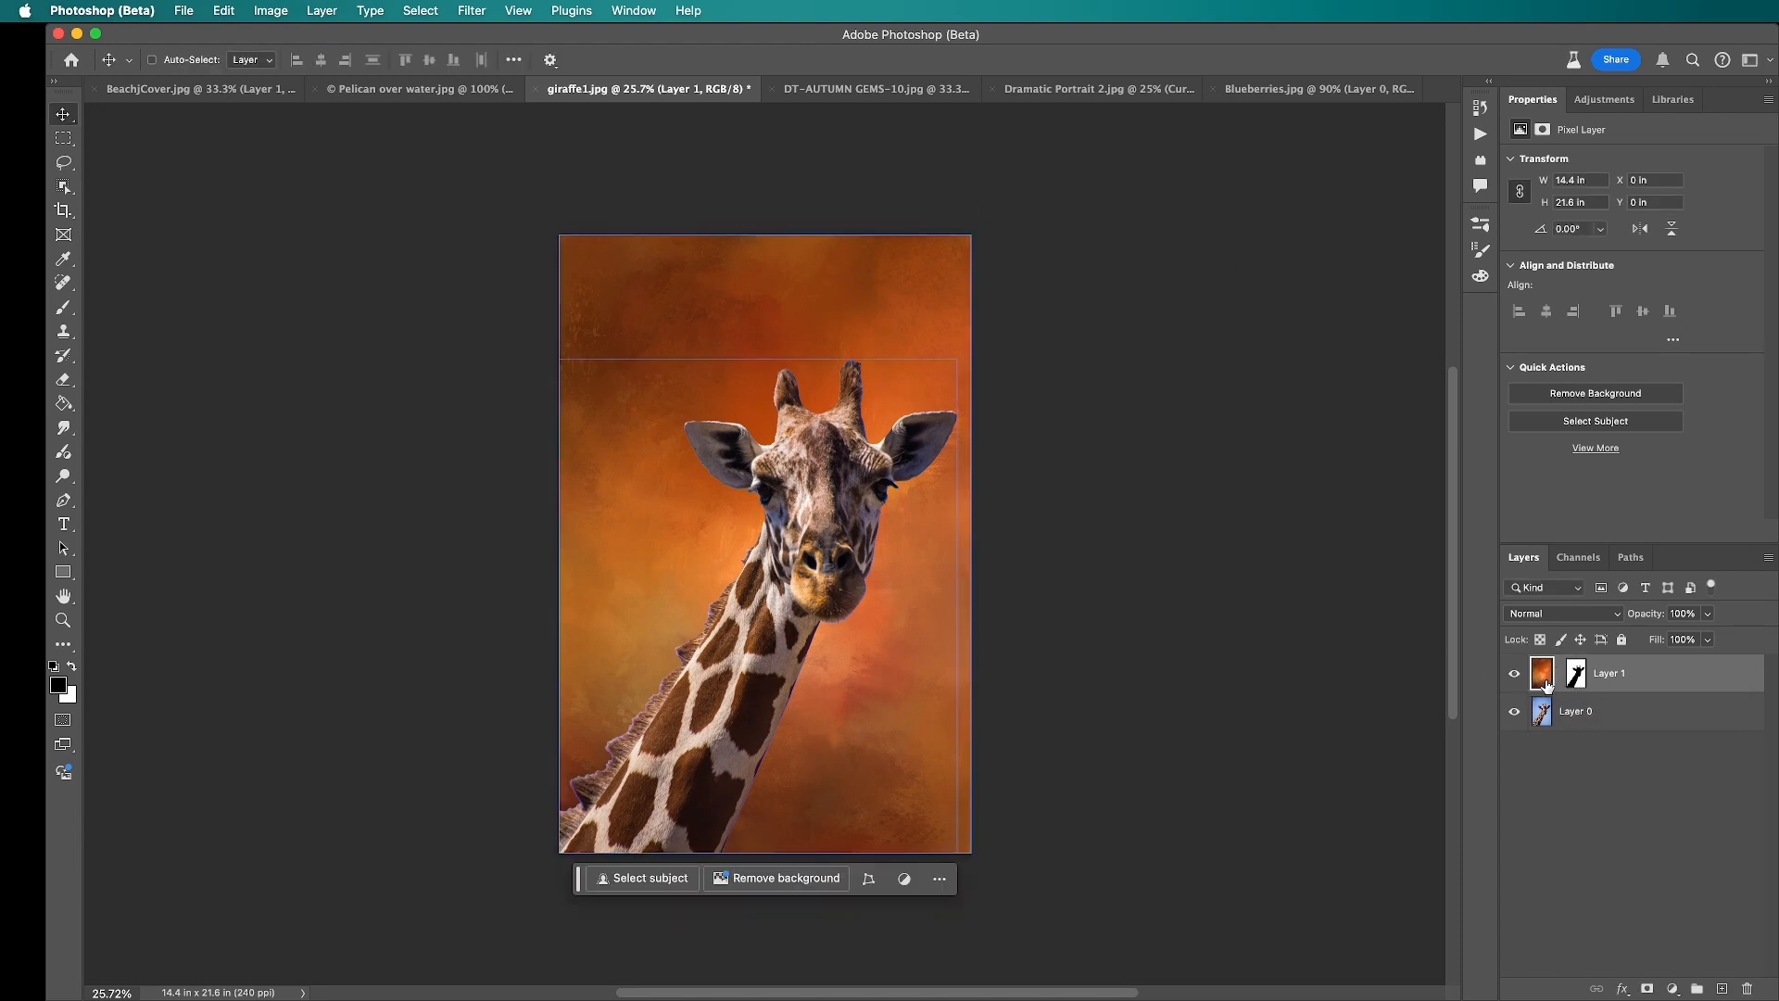
pyautogui.press('super+t')
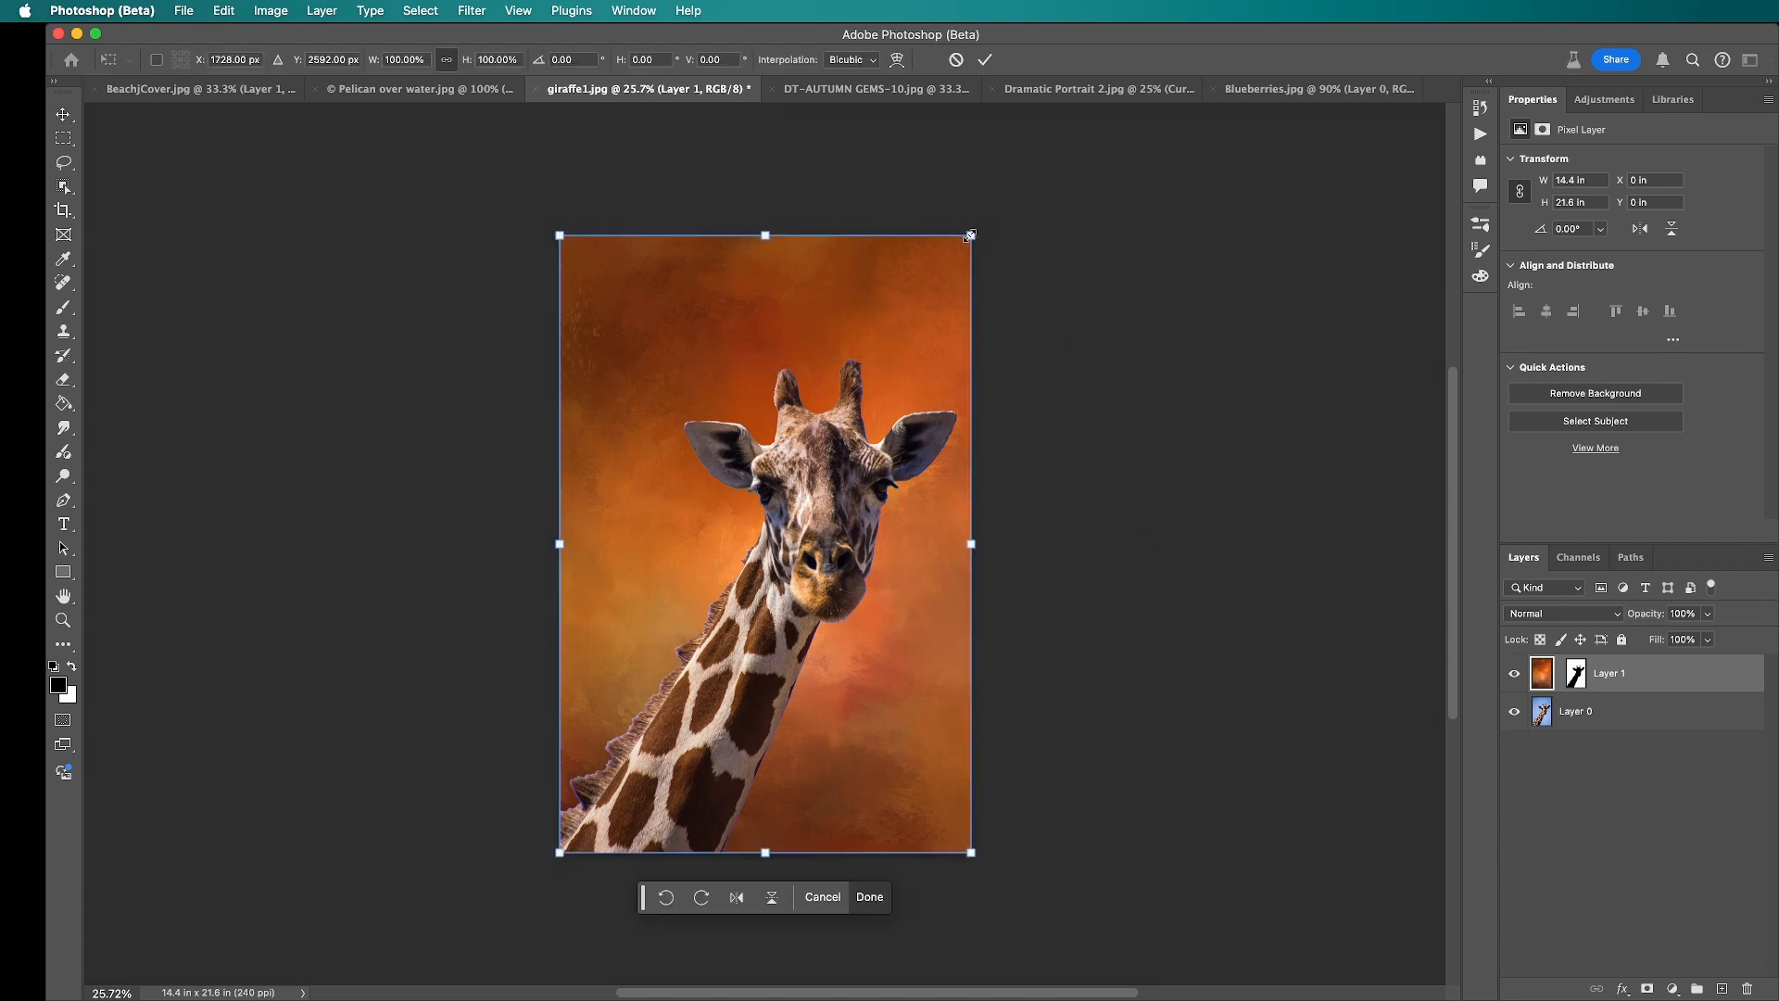
pyautogui.moveTo(903, 332)
pyautogui.mouseDown()
pyautogui.moveTo(956, 341)
pyautogui.moveTo(819, 332)
pyautogui.moveTo(919, 339)
pyautogui.mouseUp()
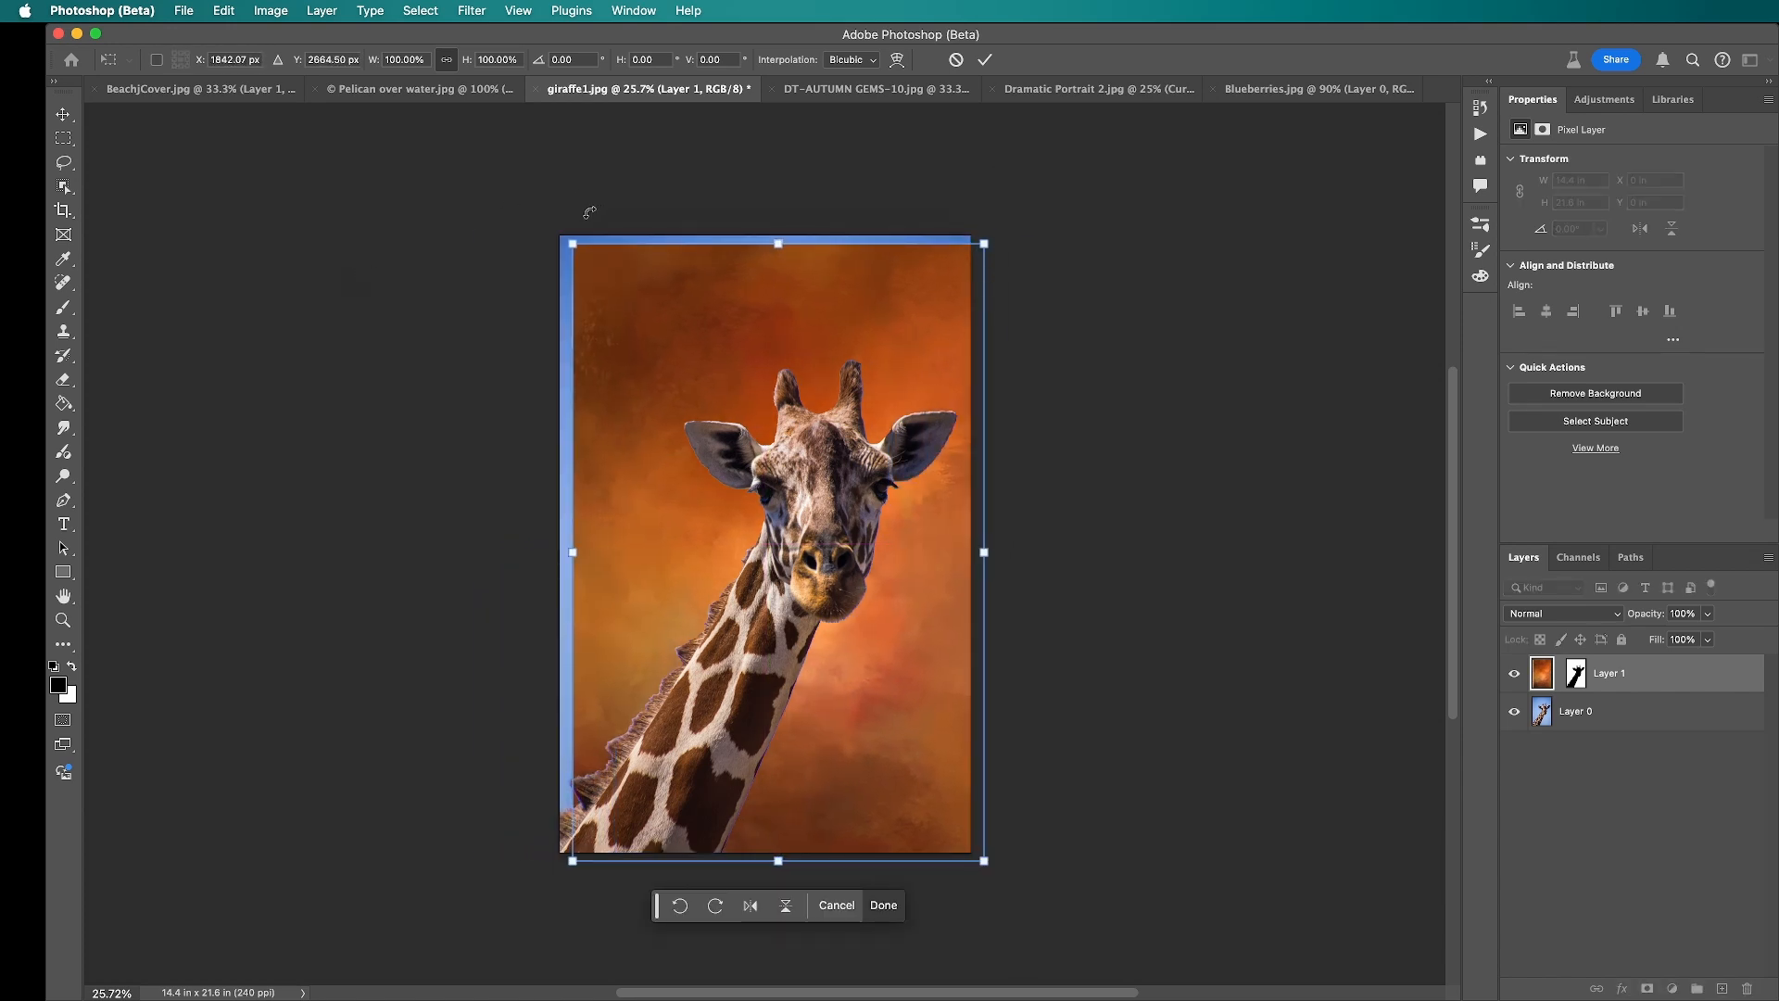
pyautogui.moveTo(573, 243); pyautogui.dragTo(469, 188)
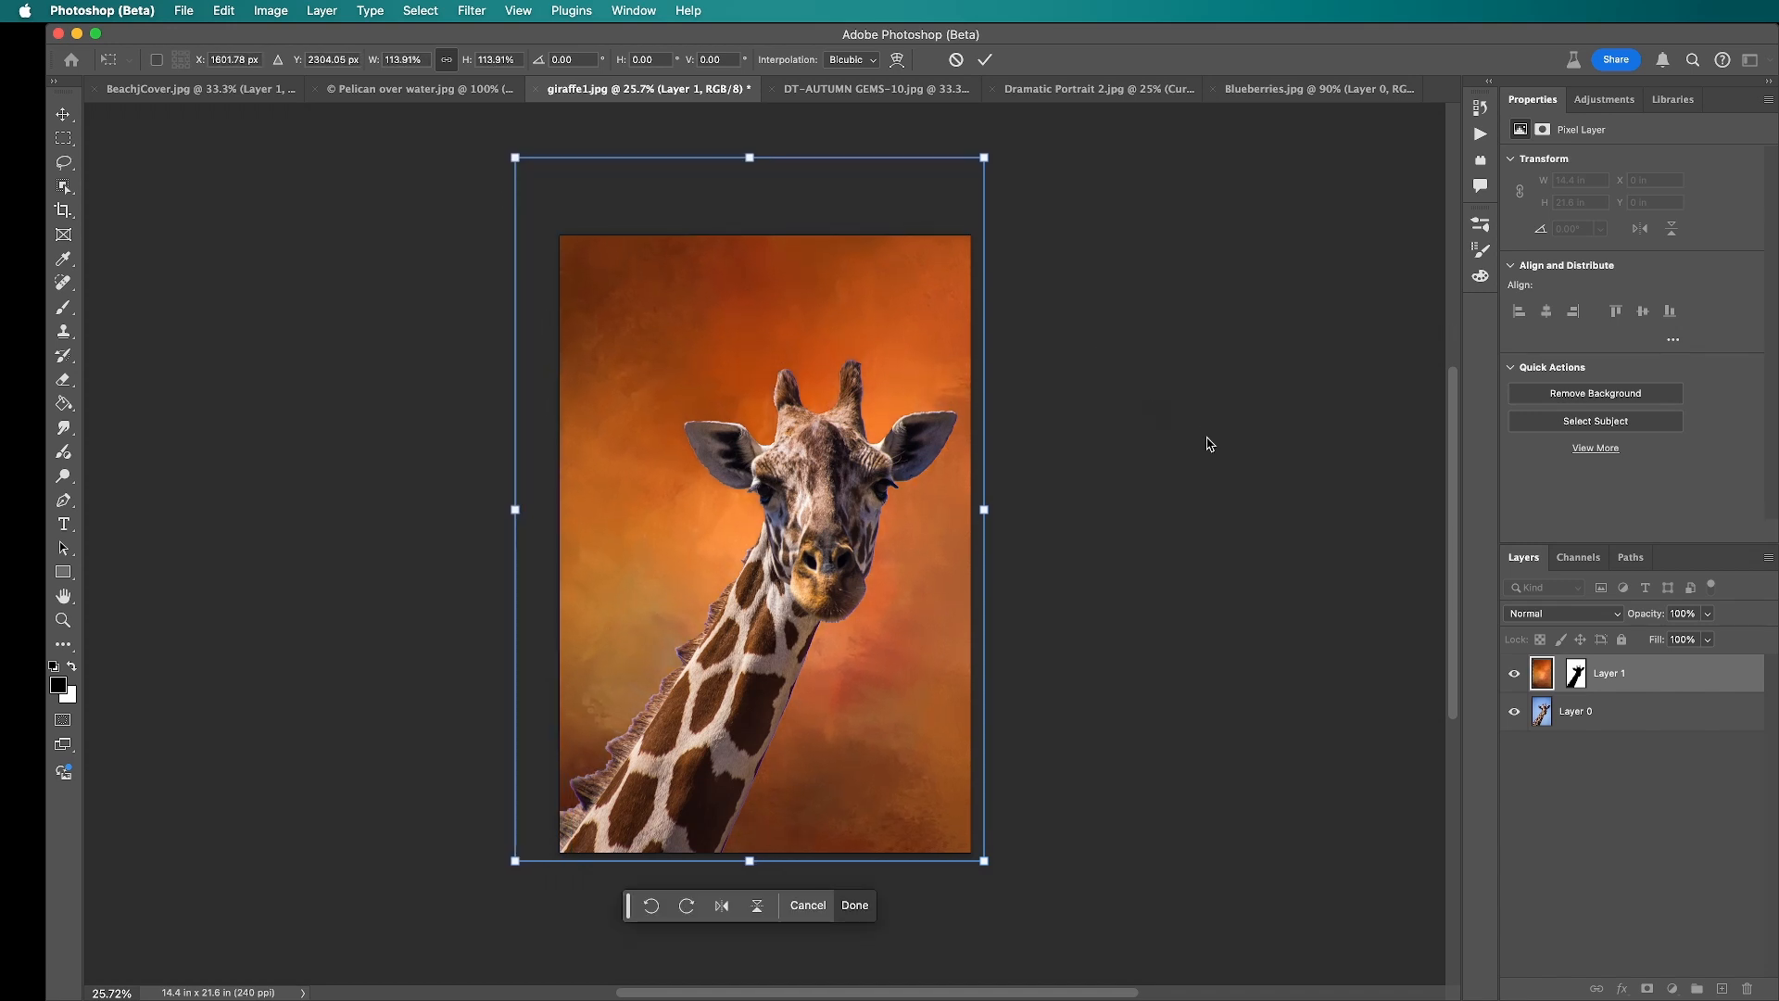
pyautogui.press('Return')
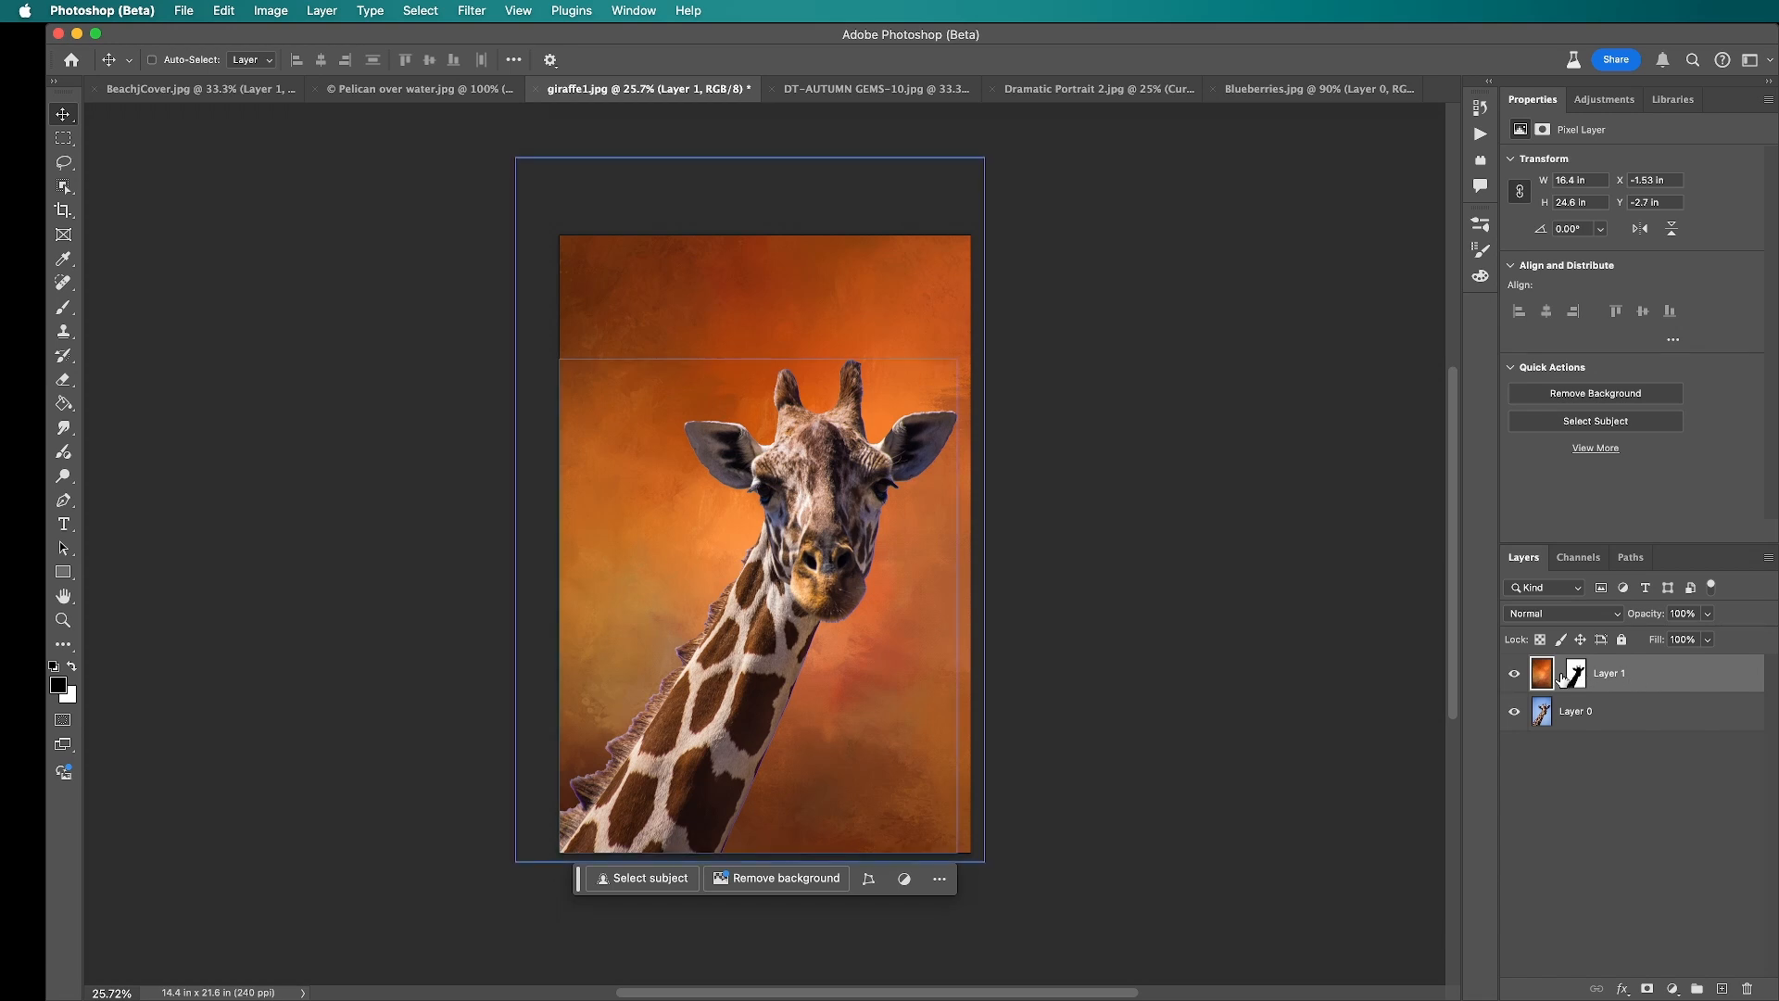
pyautogui.click(1560, 674)
# Step: Lasso a loose area about 11 by 12 in around the giraffe's head and add a Brightness/Contrast adjustment layer masked to it
pyautogui.click(63, 162)
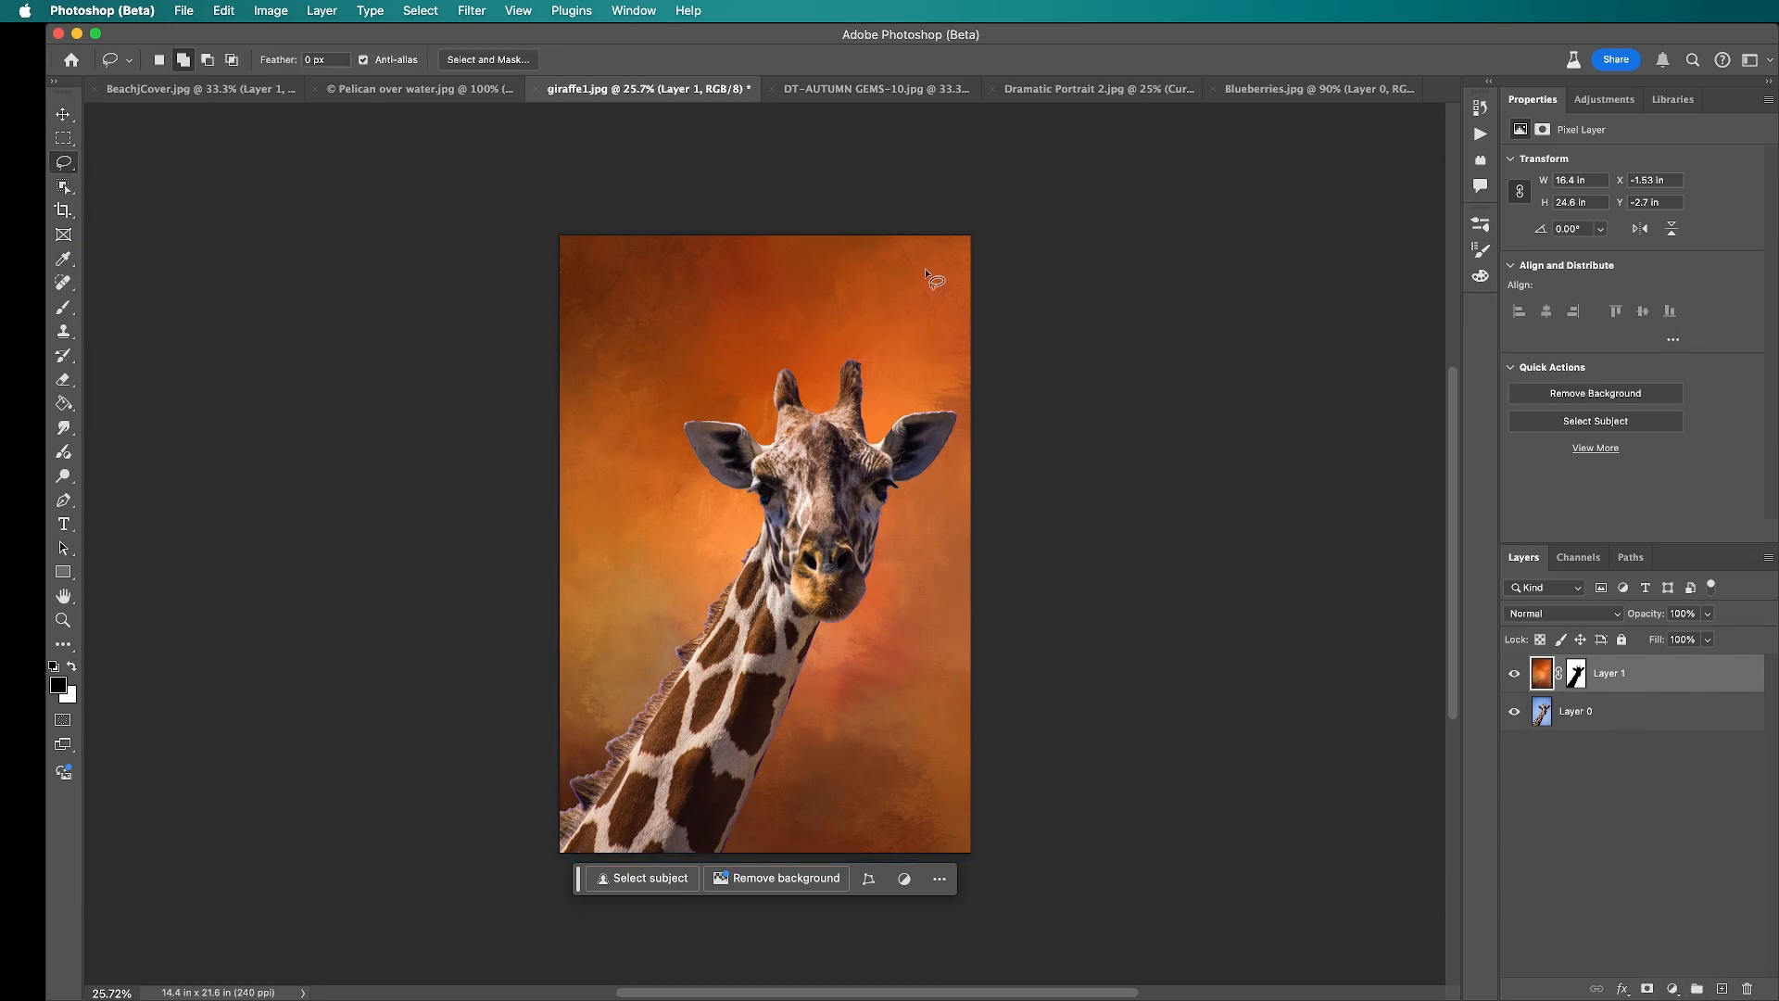
pyautogui.moveTo(826, 347)
pyautogui.mouseDown()
pyautogui.moveTo(684, 372)
pyautogui.moveTo(661, 468)
pyautogui.moveTo(678, 562)
pyautogui.moveTo(779, 676)
pyautogui.moveTo(902, 657)
pyautogui.moveTo(943, 580)
pyautogui.mouseUp()
pyautogui.moveTo(960, 505)
pyautogui.mouseDown()
pyautogui.moveTo(955, 391)
pyautogui.moveTo(914, 346)
pyautogui.moveTo(825, 344)
pyautogui.mouseUp()
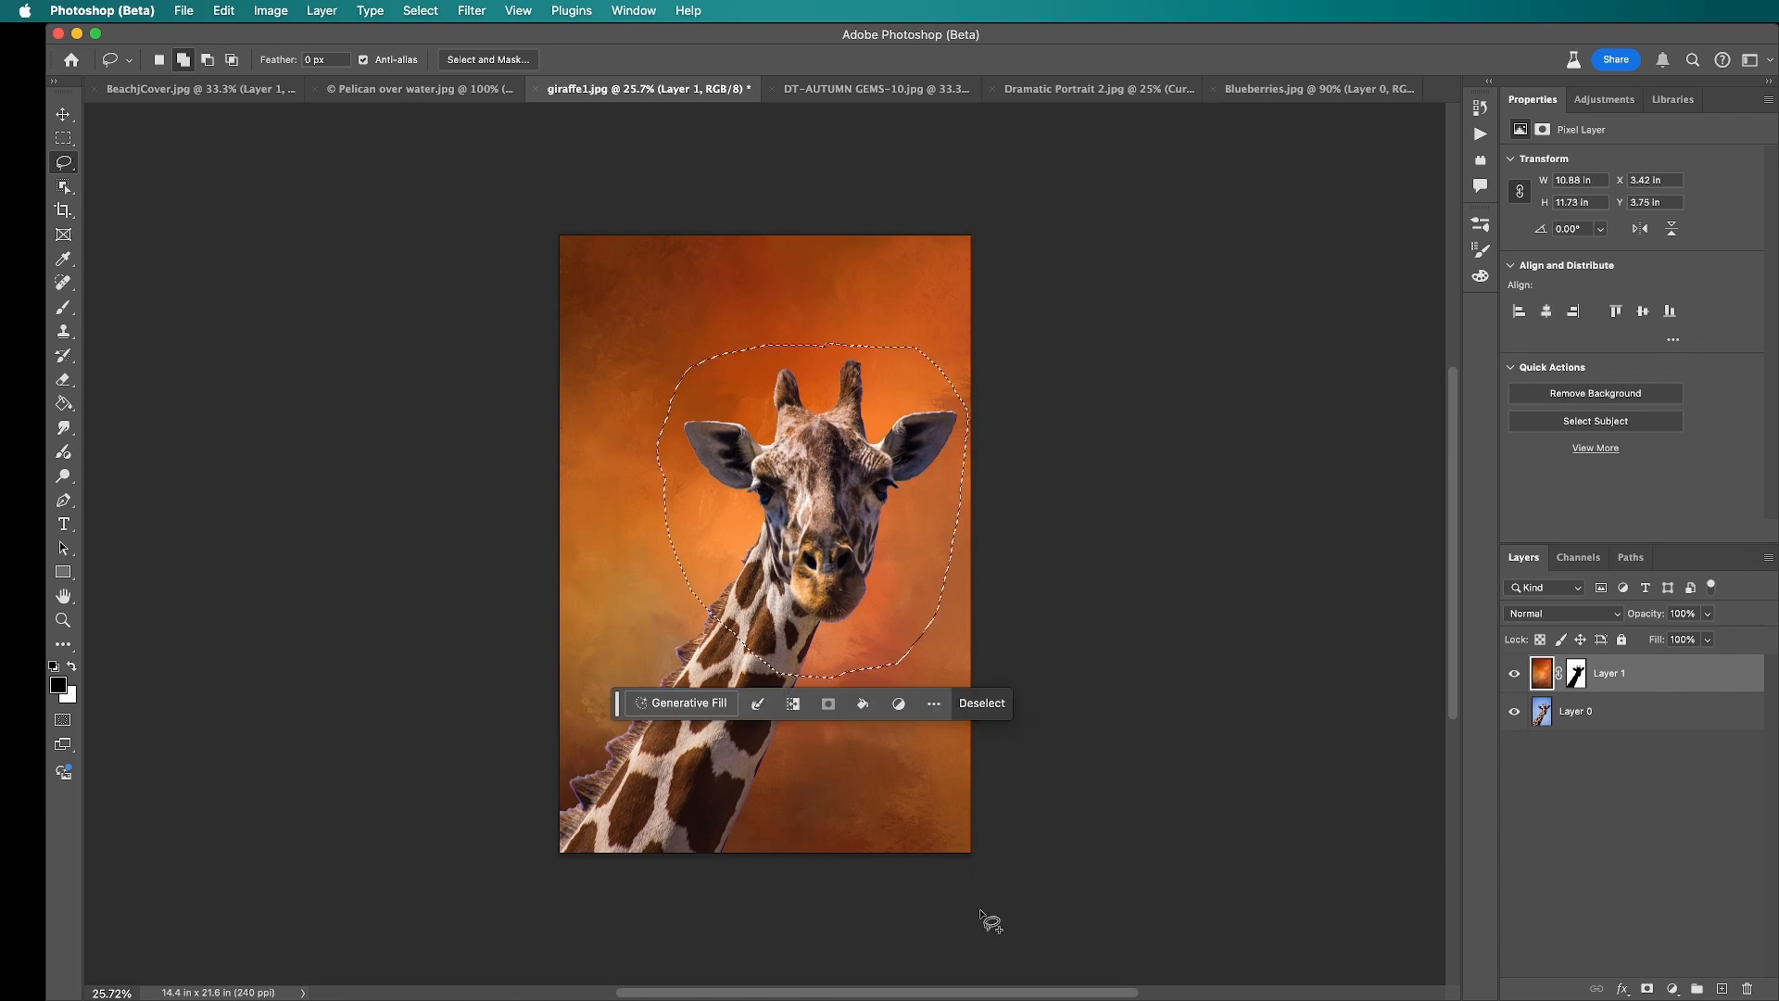
pyautogui.click(1672, 989)
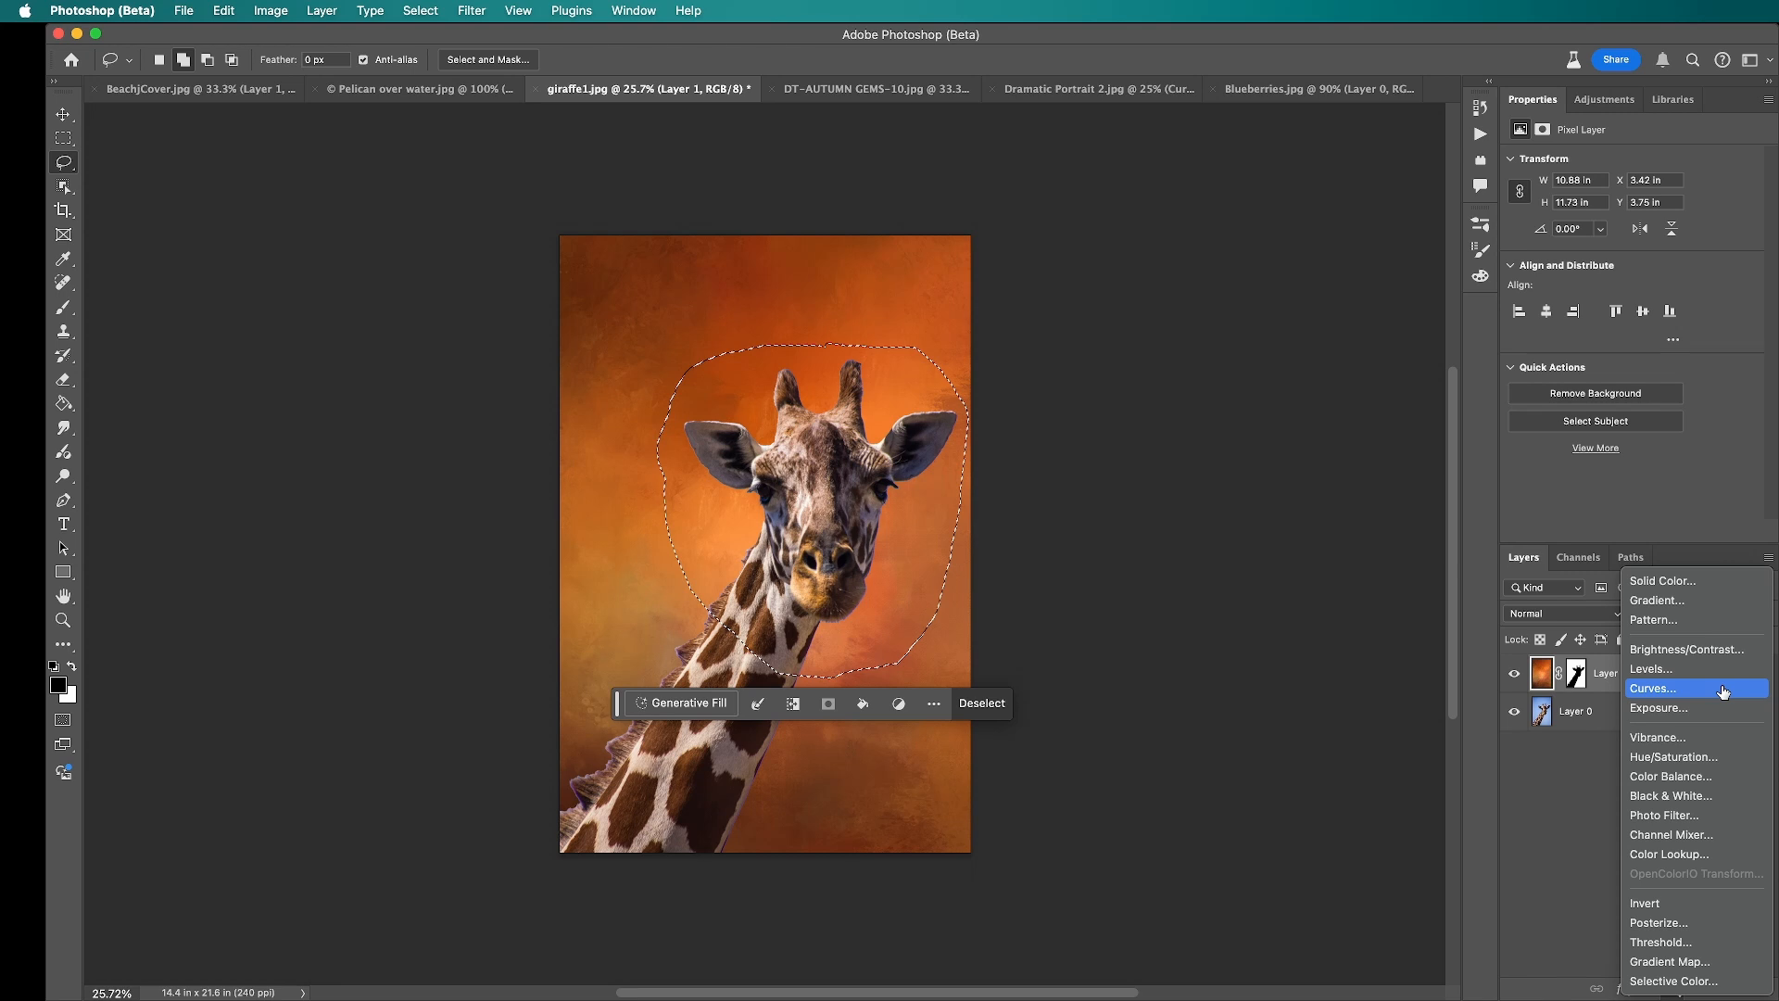
pyautogui.click(1722, 652)
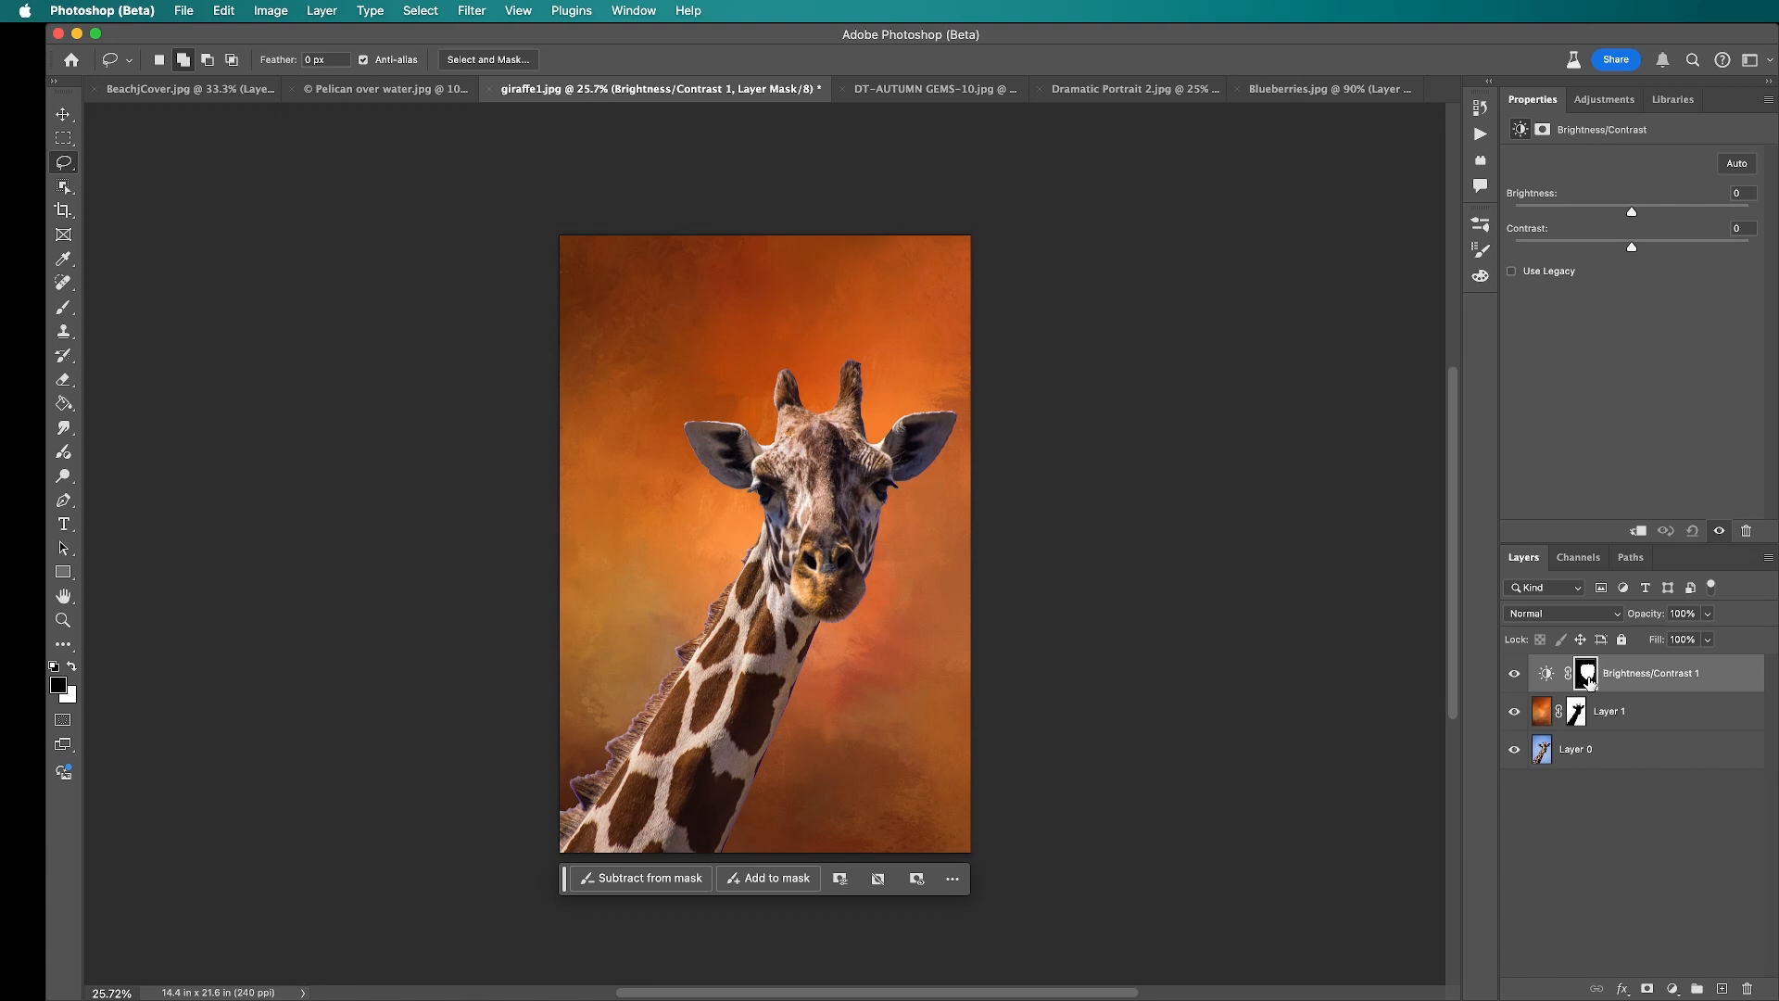
# Step: Invert the Brightness/Contrast layer's mask and set its brightness to -92 to darken the area around the head
pyautogui.moveTo(1587, 681); pyautogui.dragTo(1589, 685)
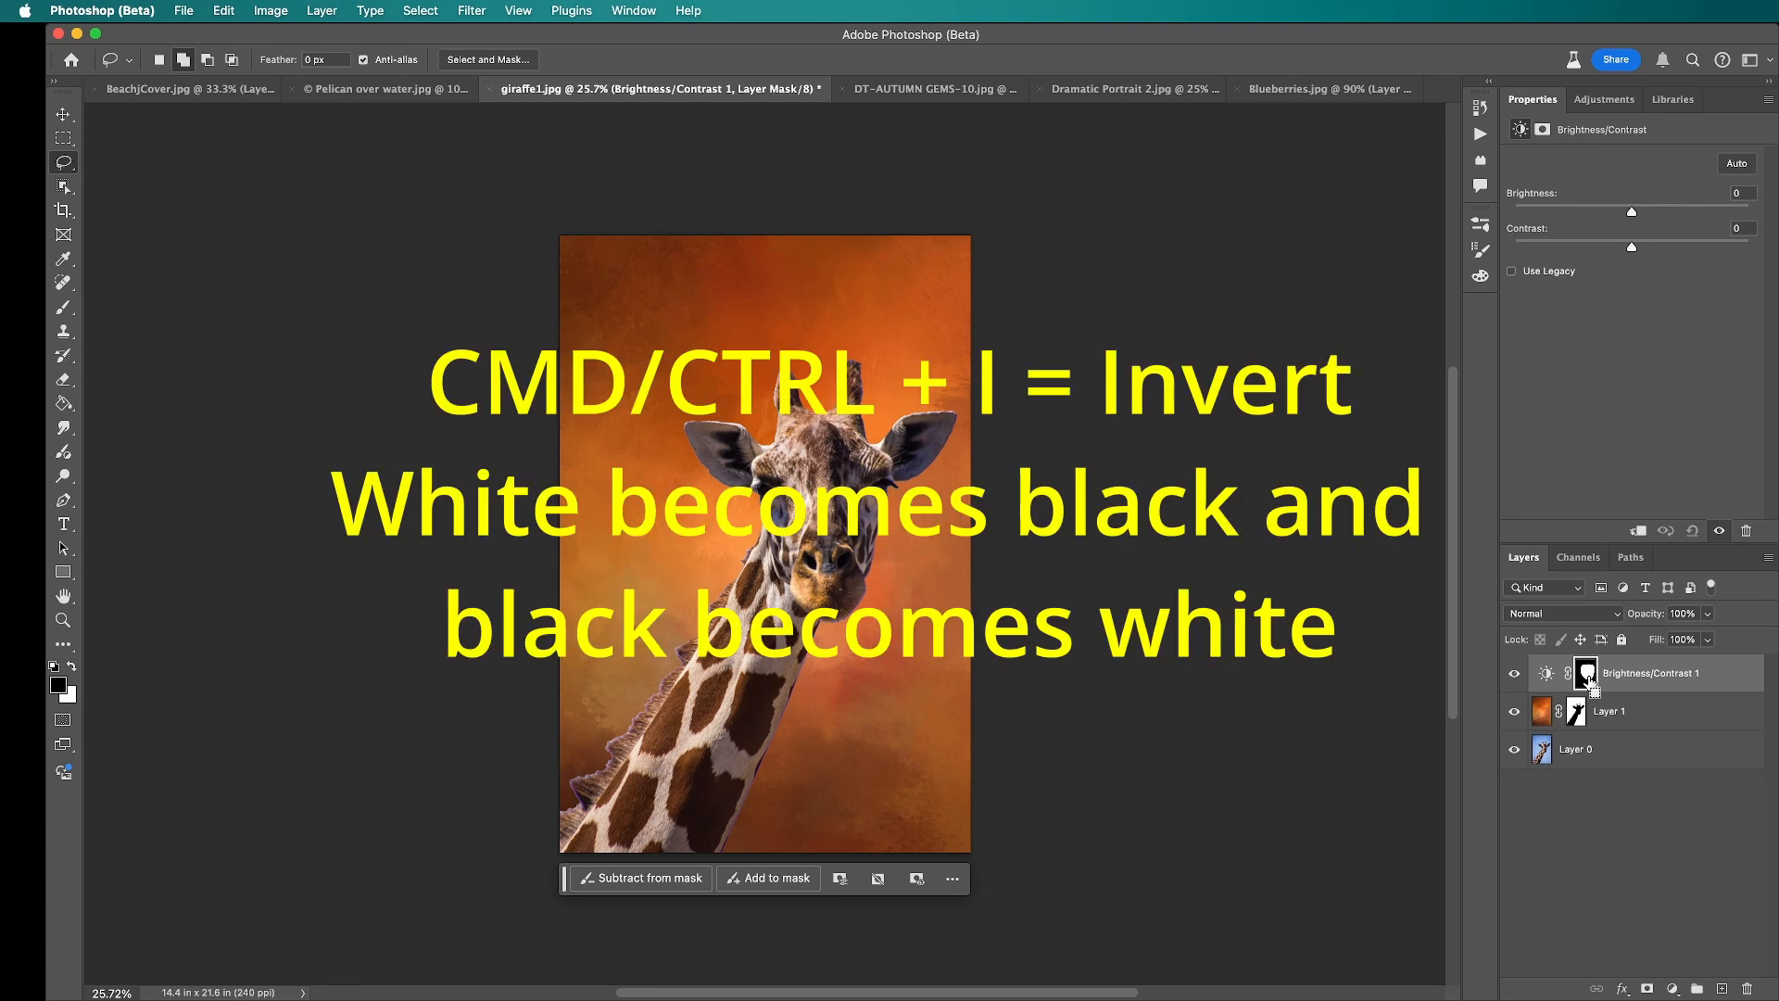
pyautogui.press('super+i')
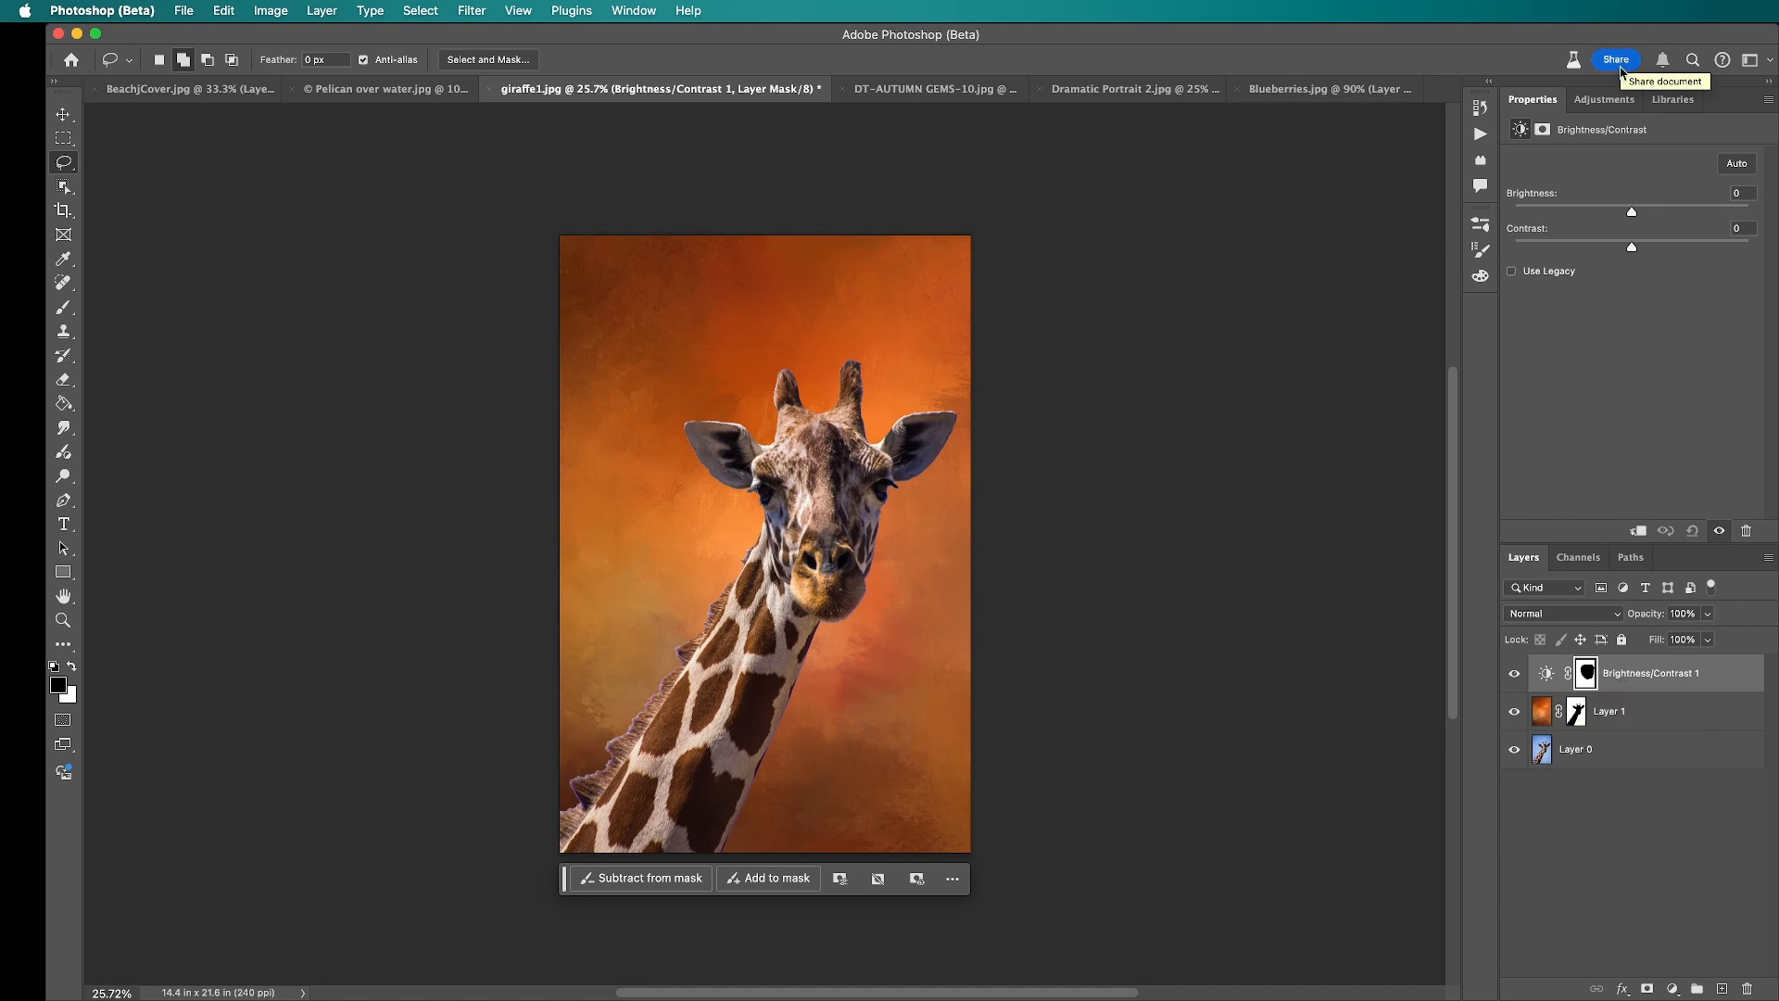
pyautogui.moveTo(1634, 217); pyautogui.dragTo(1561, 215)
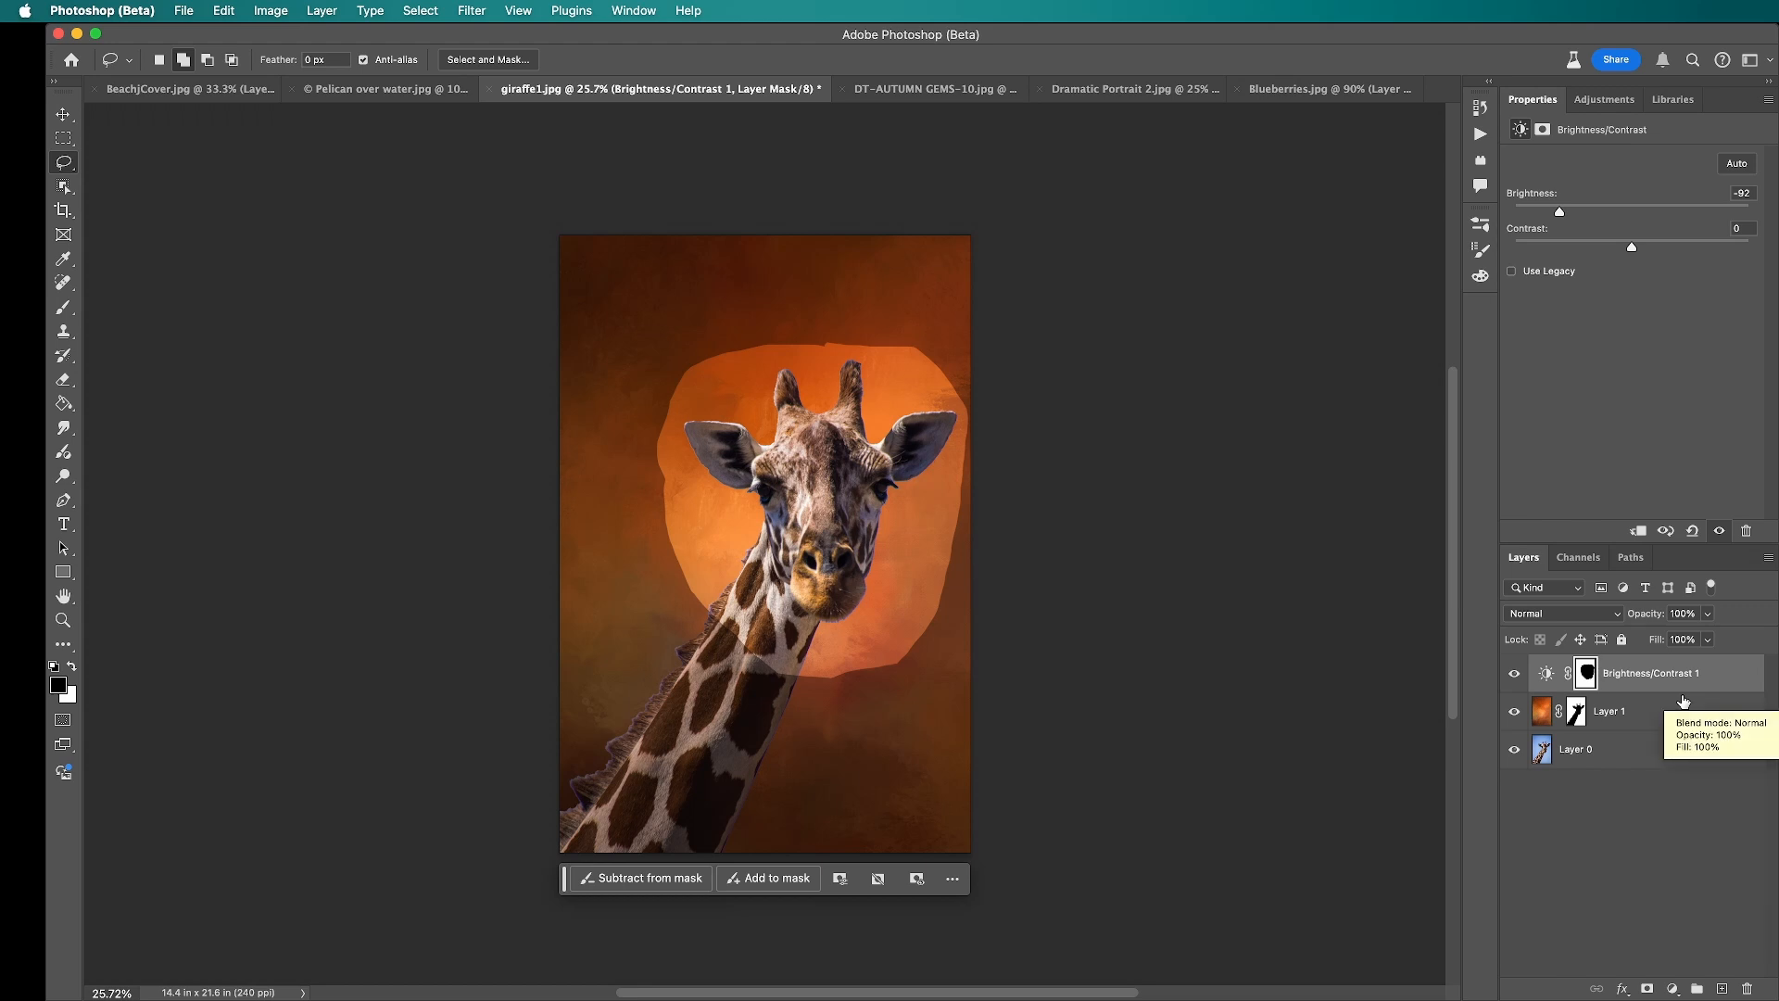
# Step: Lower the Brightness/Contrast mask's density to 0% and restore it to 100%
pyautogui.click(1632, 684)
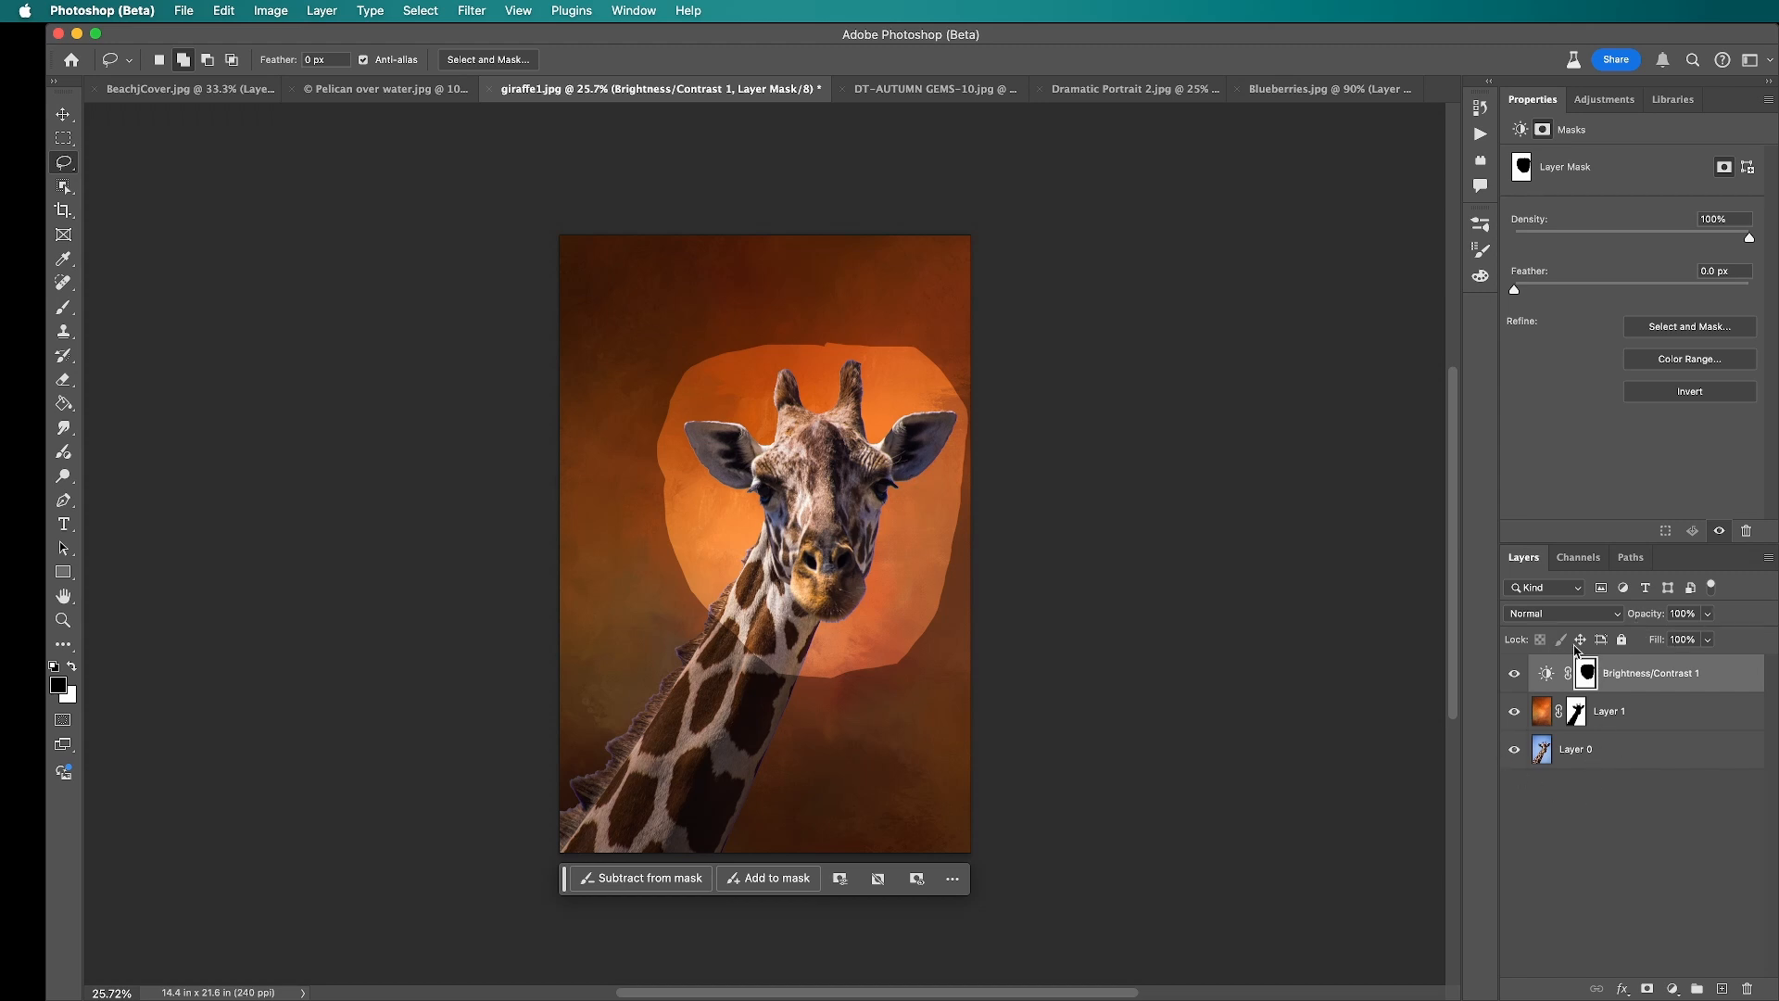
pyautogui.moveTo(1750, 238); pyautogui.dragTo(1332, 241)
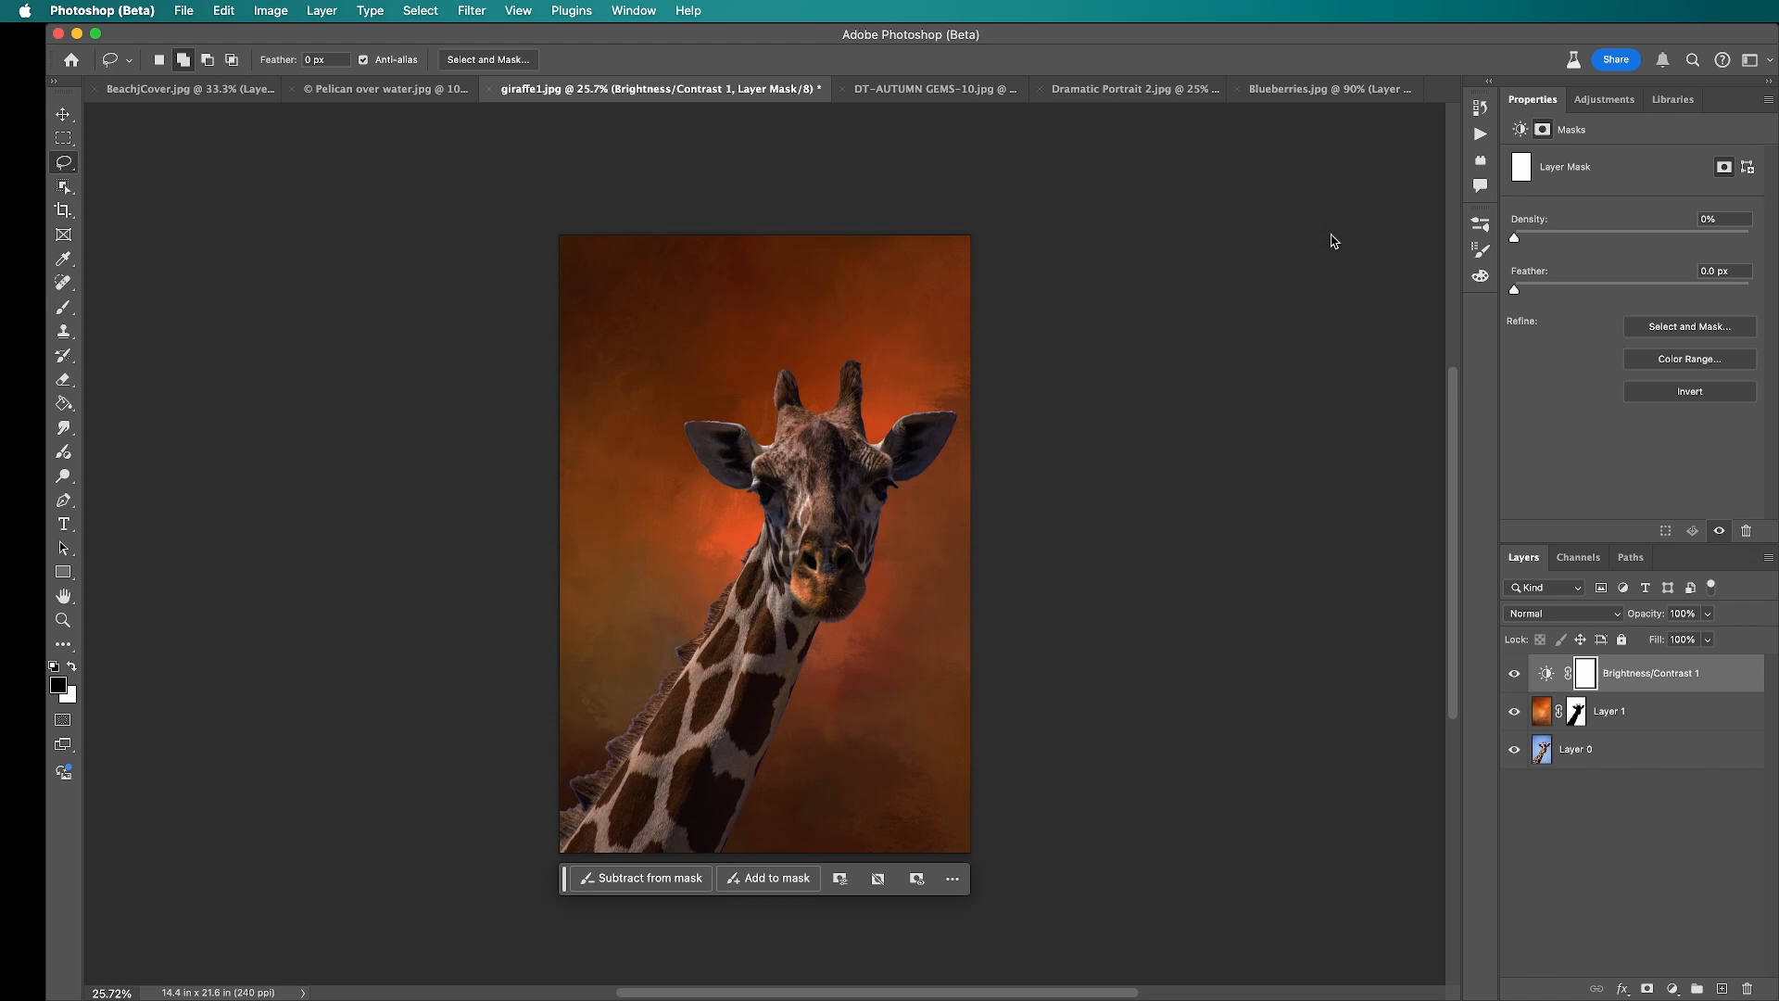
pyautogui.moveTo(1332, 241); pyautogui.dragTo(1776, 275)
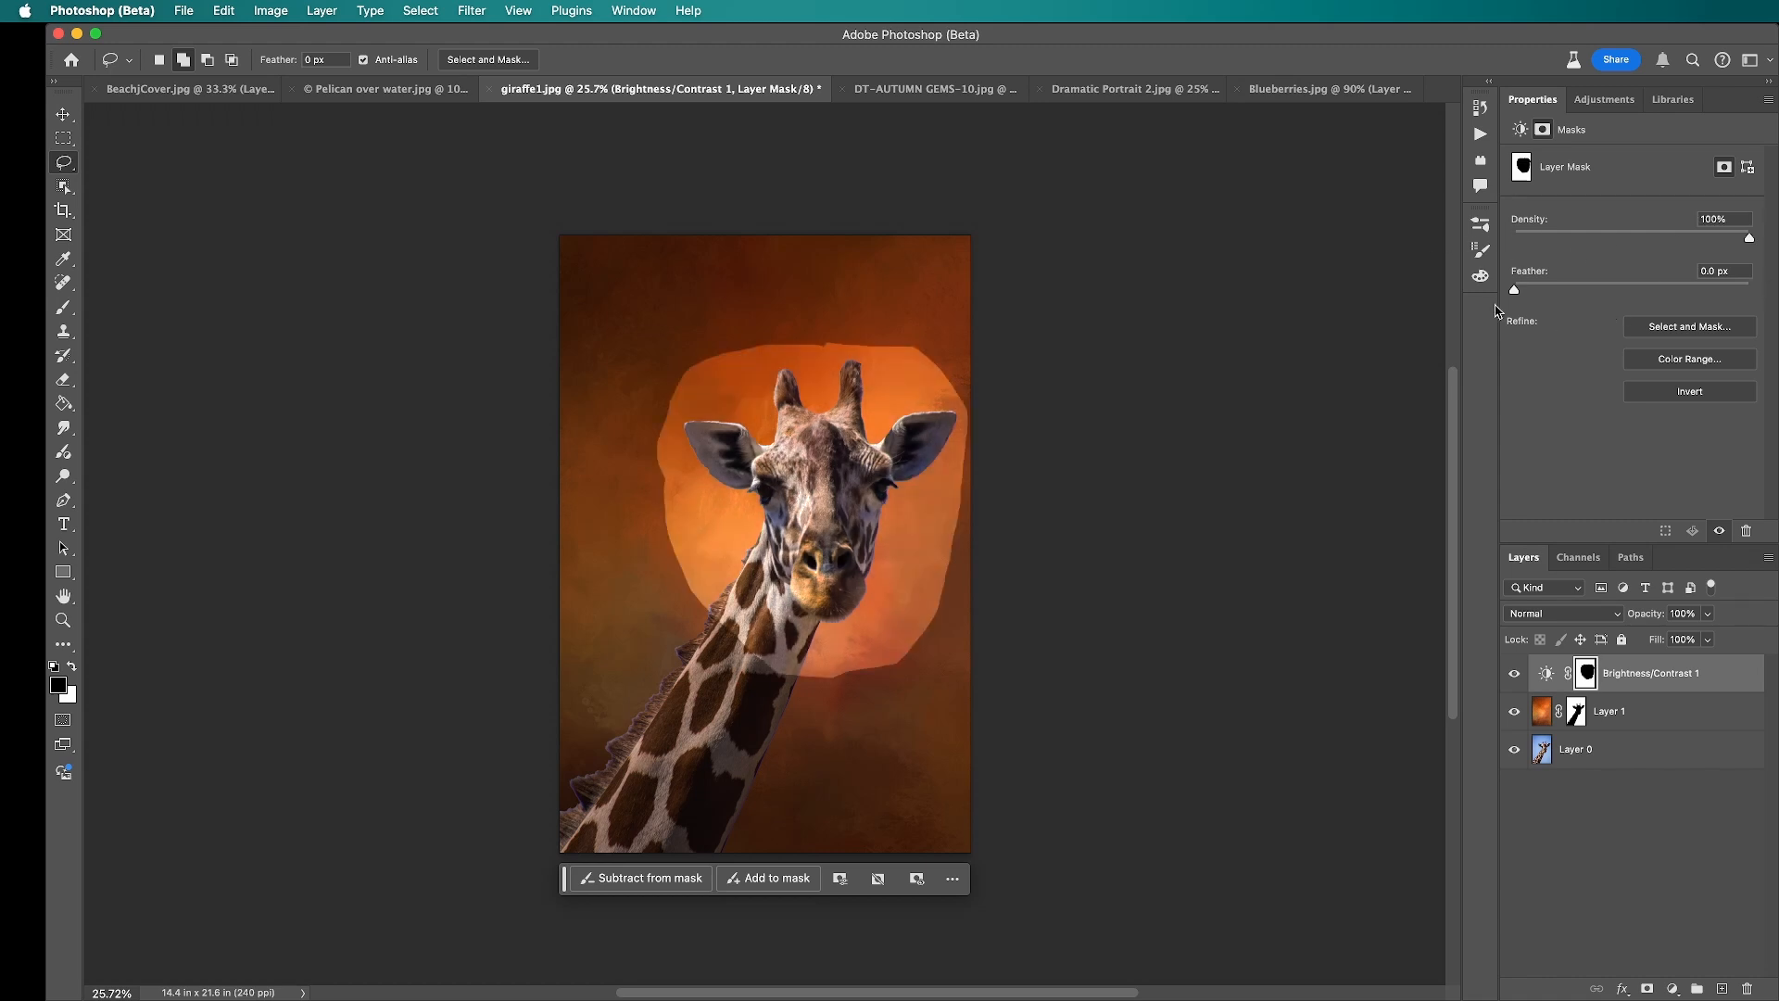
# Step: Feather the Brightness/Contrast layer's mask to about 157.8 px to soften the edge of the bright area
pyautogui.moveTo(1514, 294); pyautogui.dragTo(1512, 297)
pyautogui.moveTo(1514, 294); pyautogui.dragTo(1675, 317)
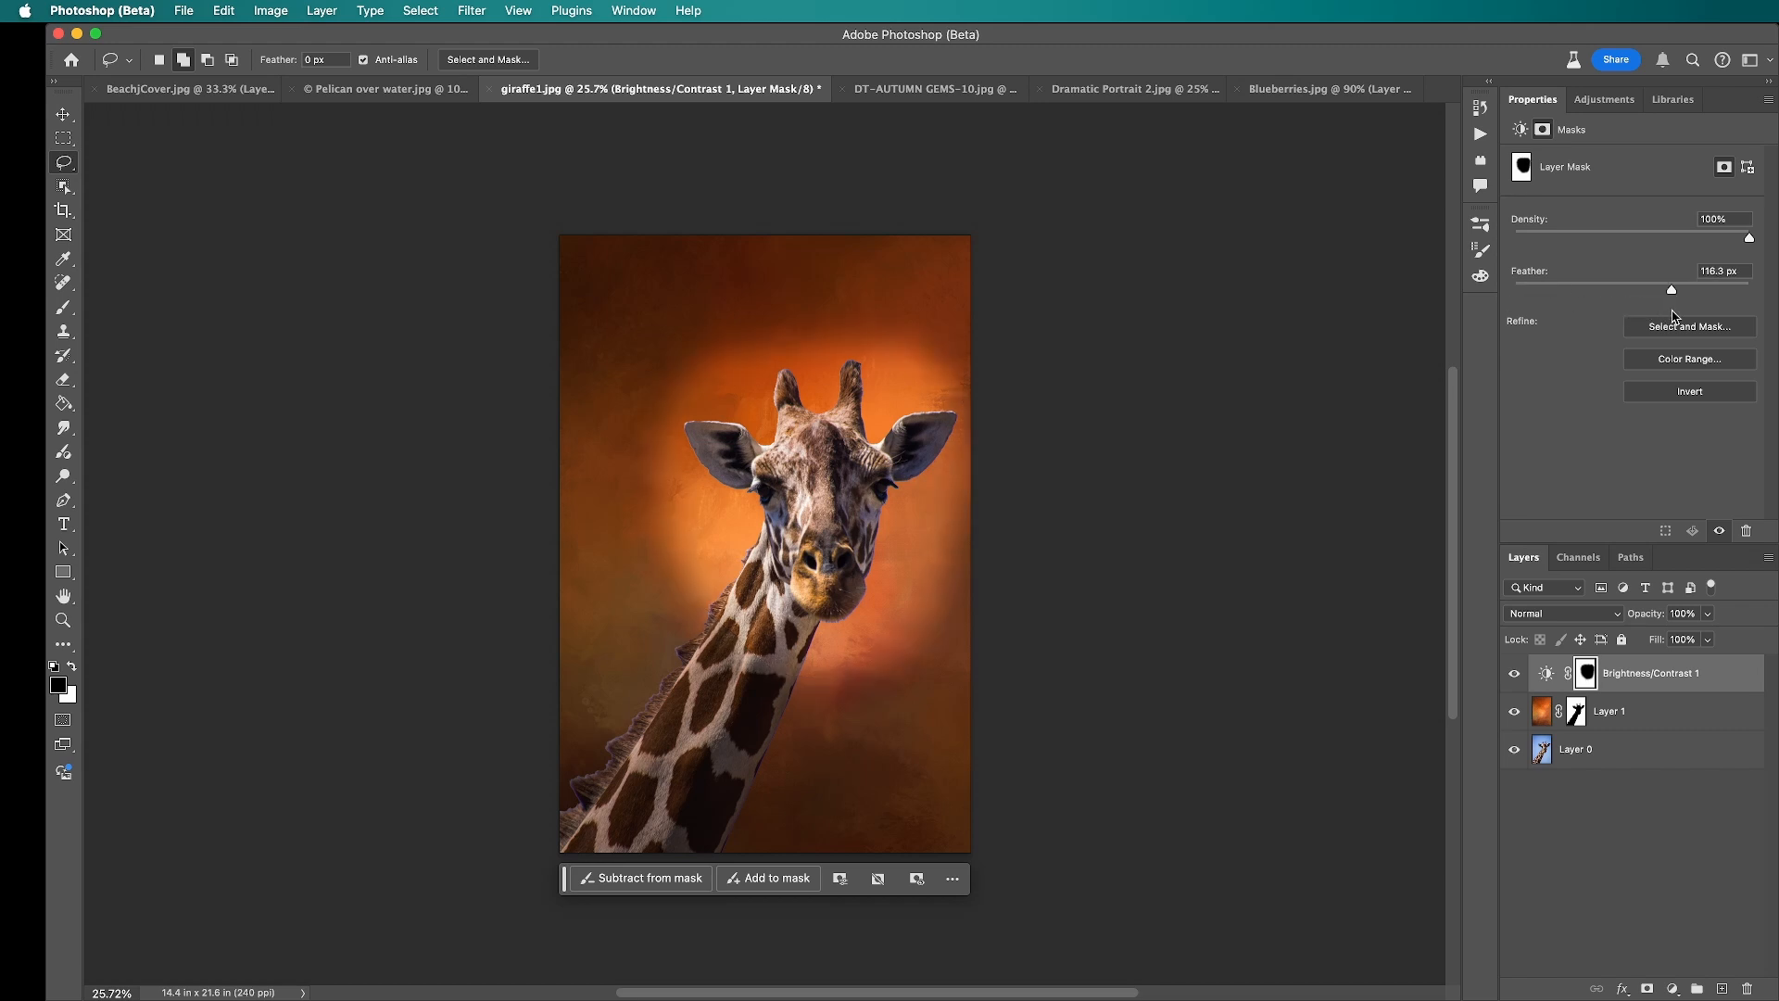
pyautogui.moveTo(1675, 317); pyautogui.dragTo(1691, 320)
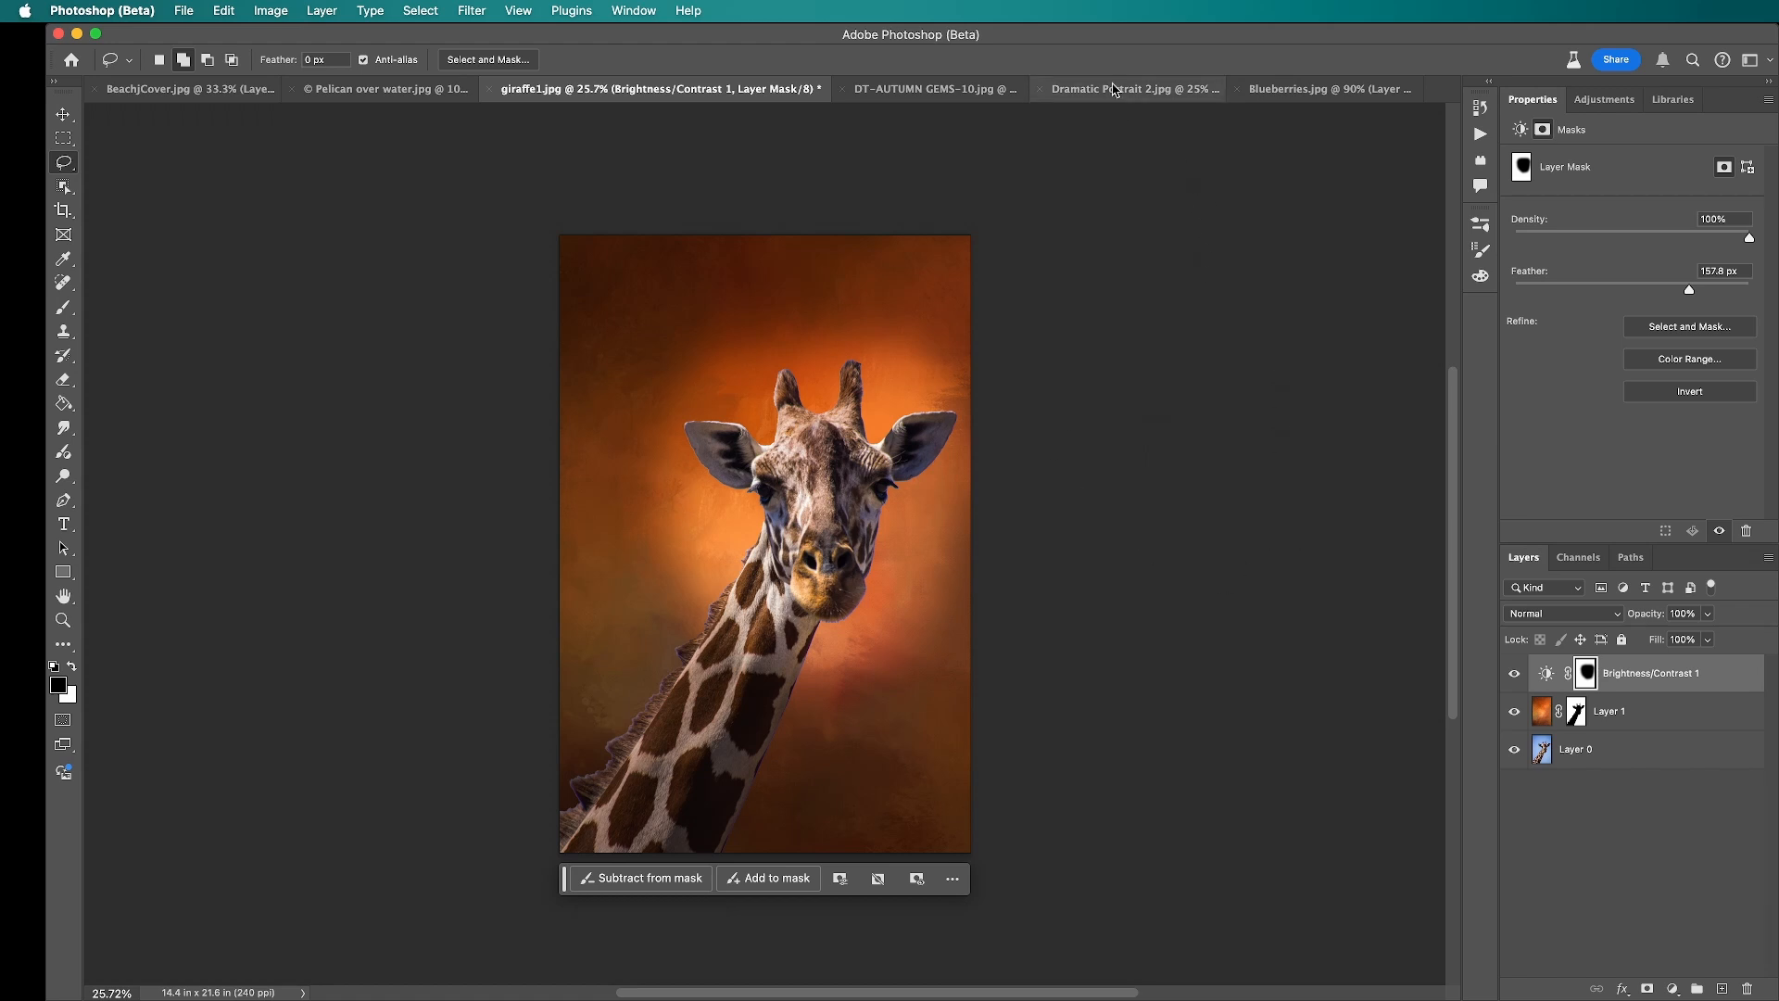
# Step: In the Blueberries.jpg document, add a solid black (000000) fill layer and move it beneath the blueberry layer
pyautogui.click(1332, 95)
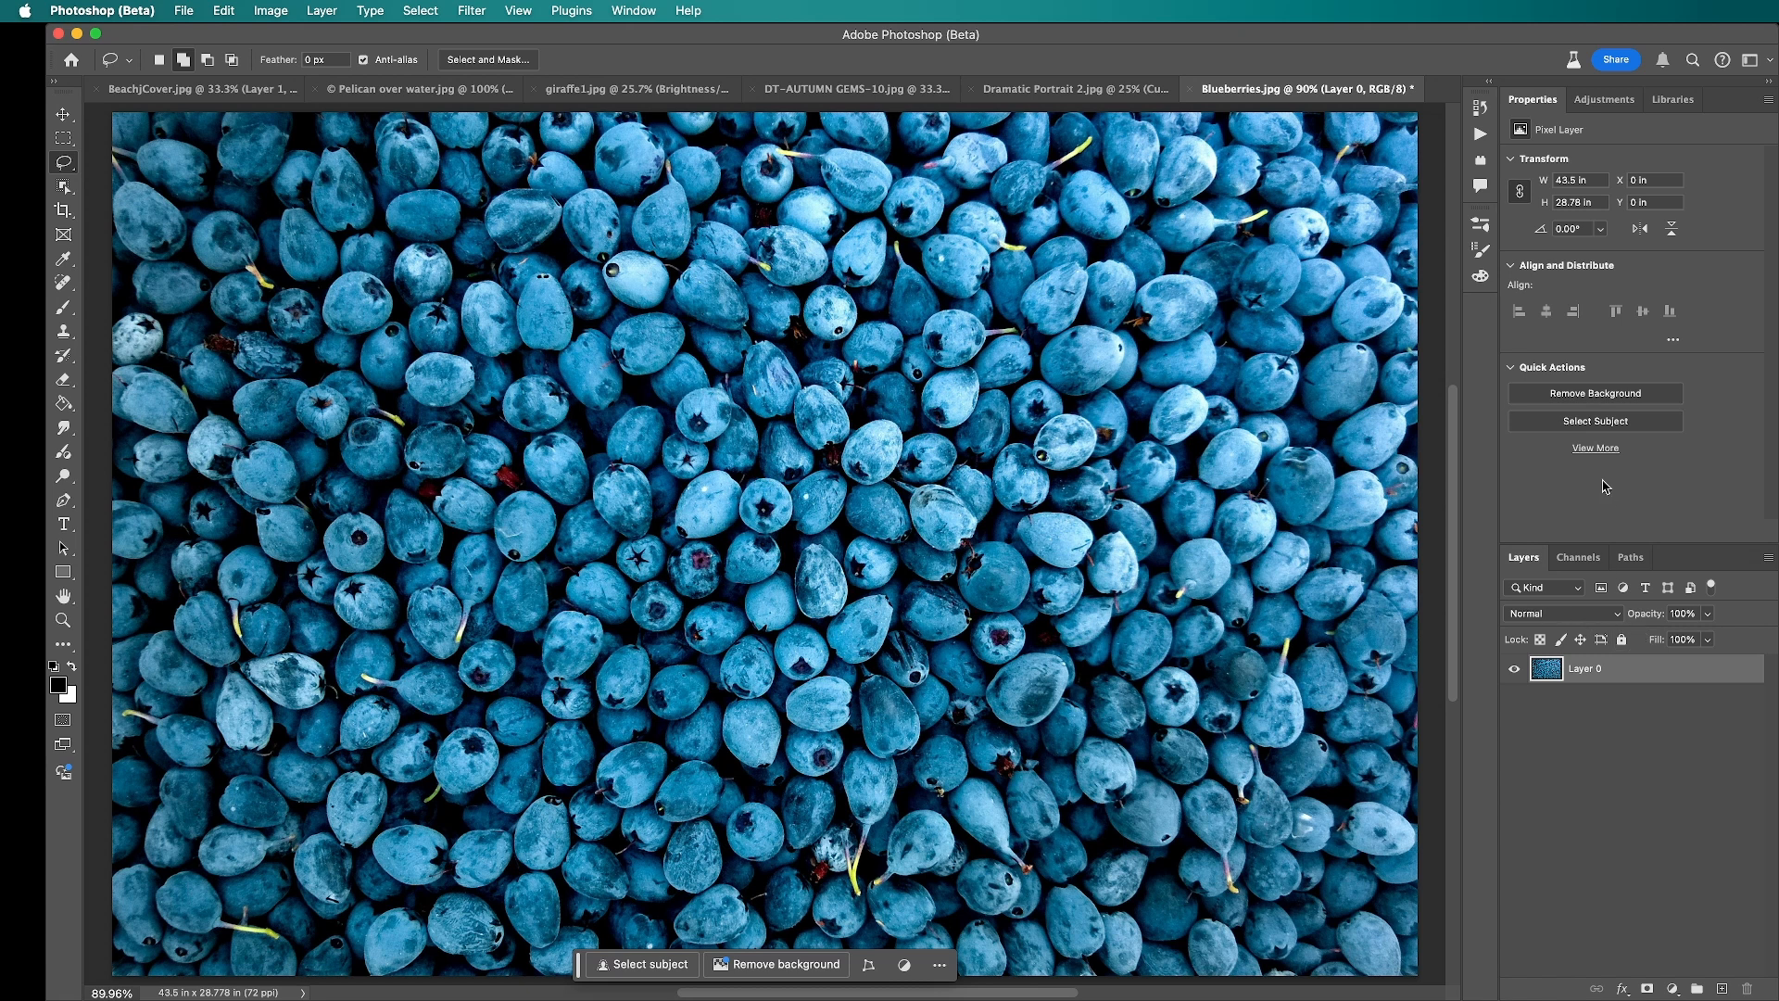
pyautogui.click(1673, 989)
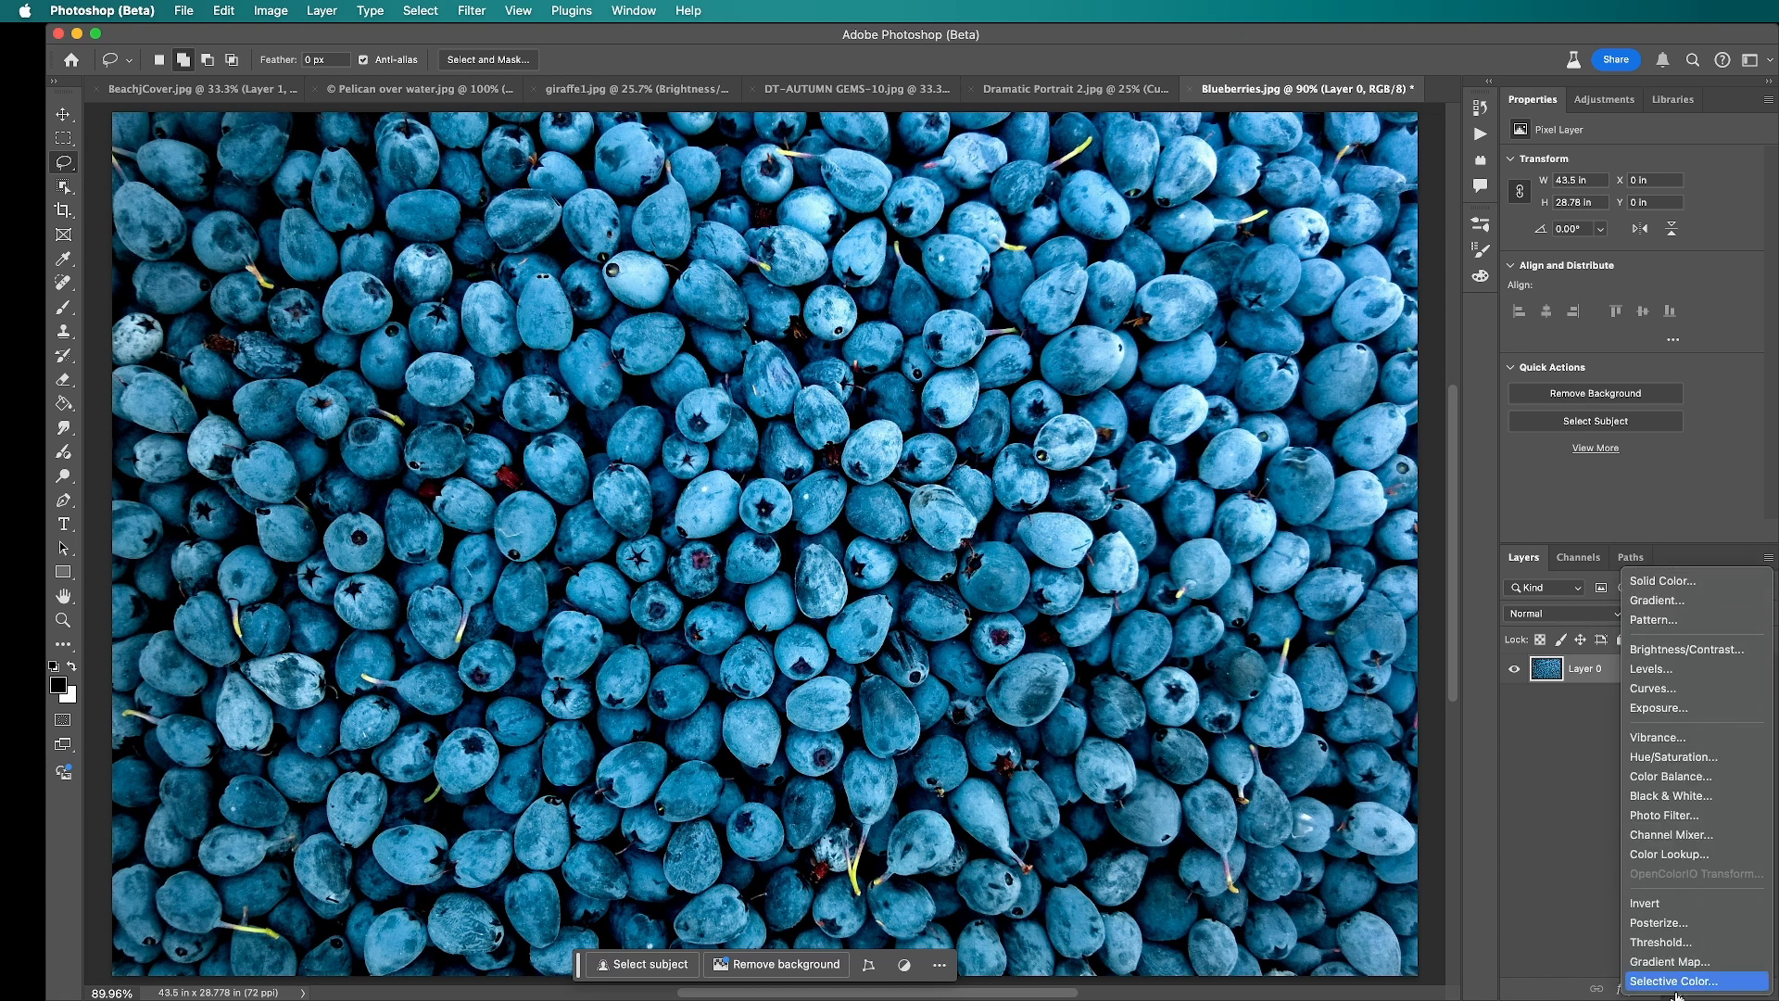
pyautogui.click(1687, 581)
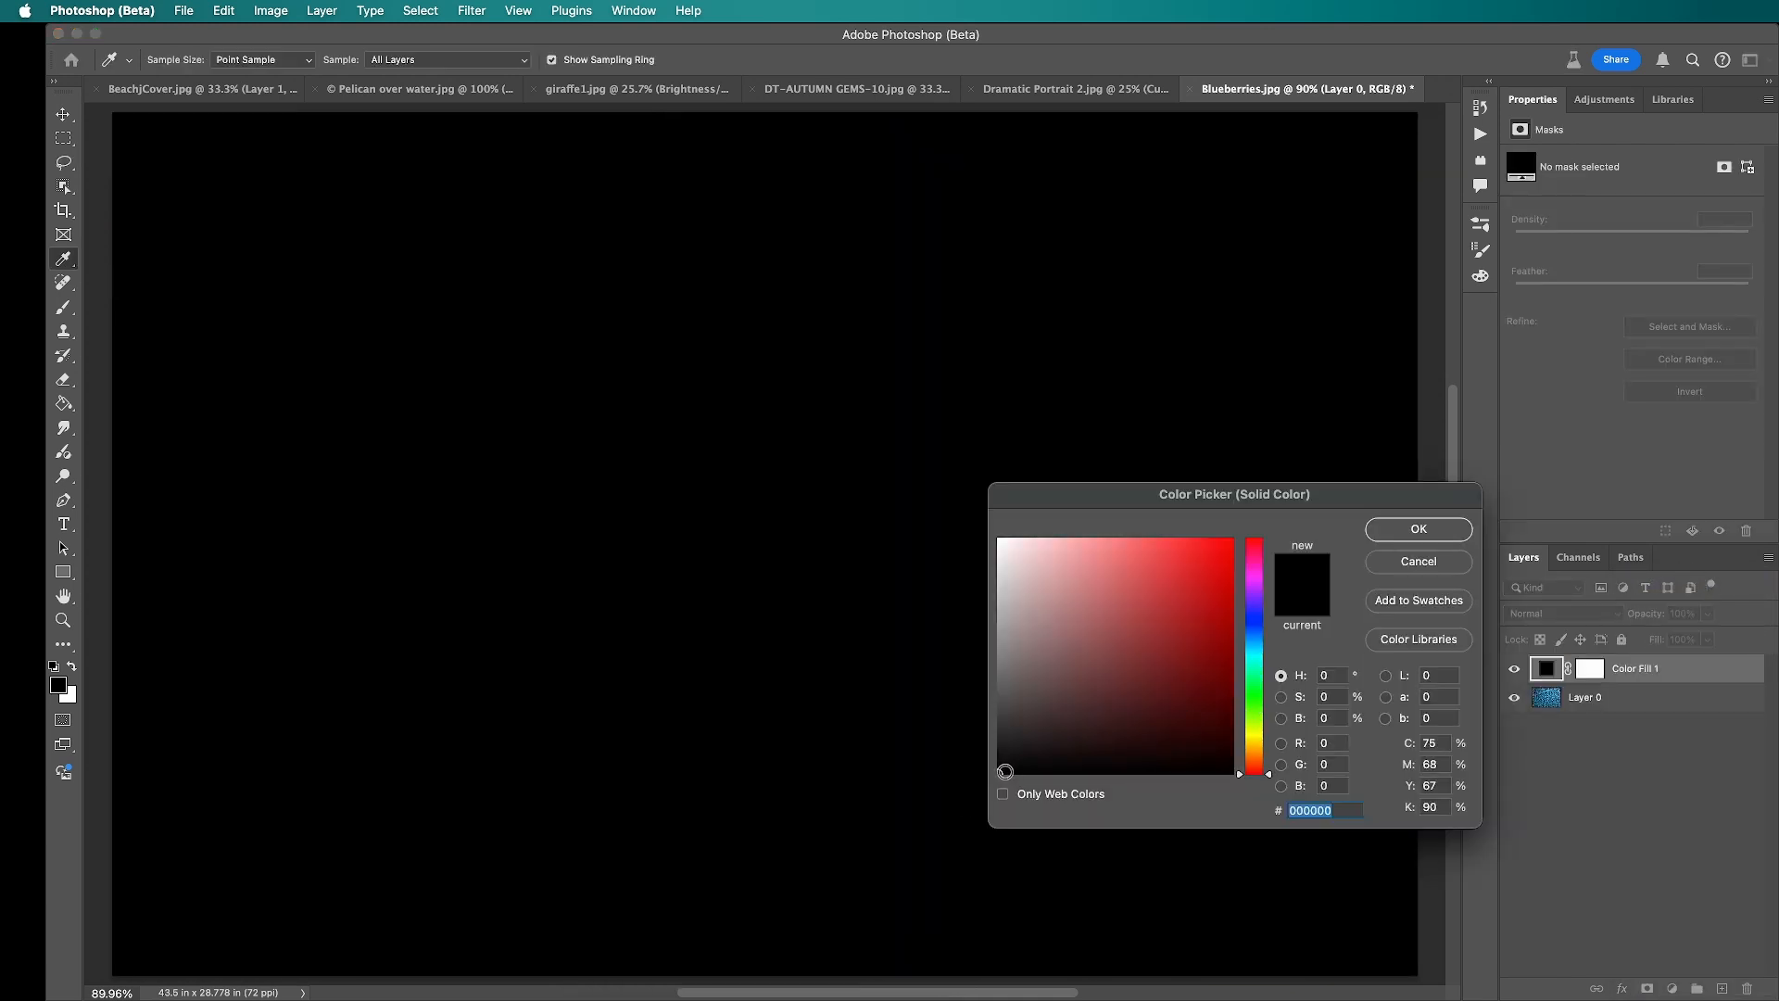
pyautogui.click(1444, 536)
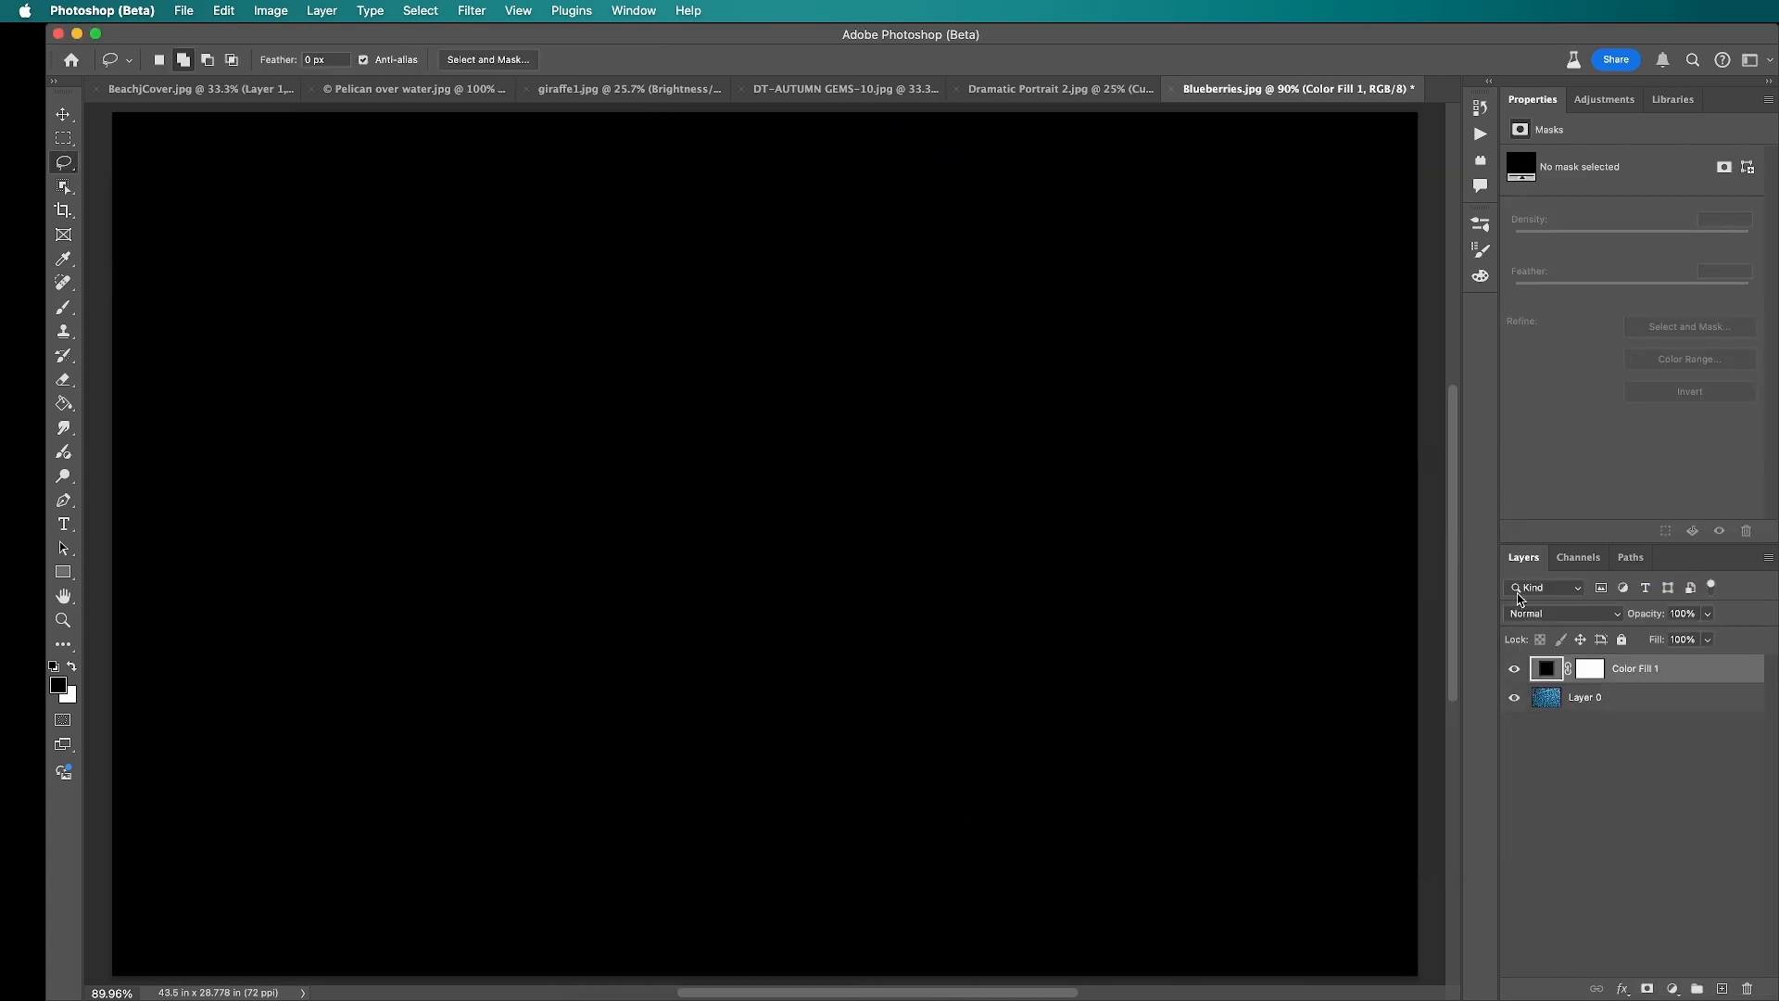
pyautogui.moveTo(1647, 674); pyautogui.dragTo(1646, 712)
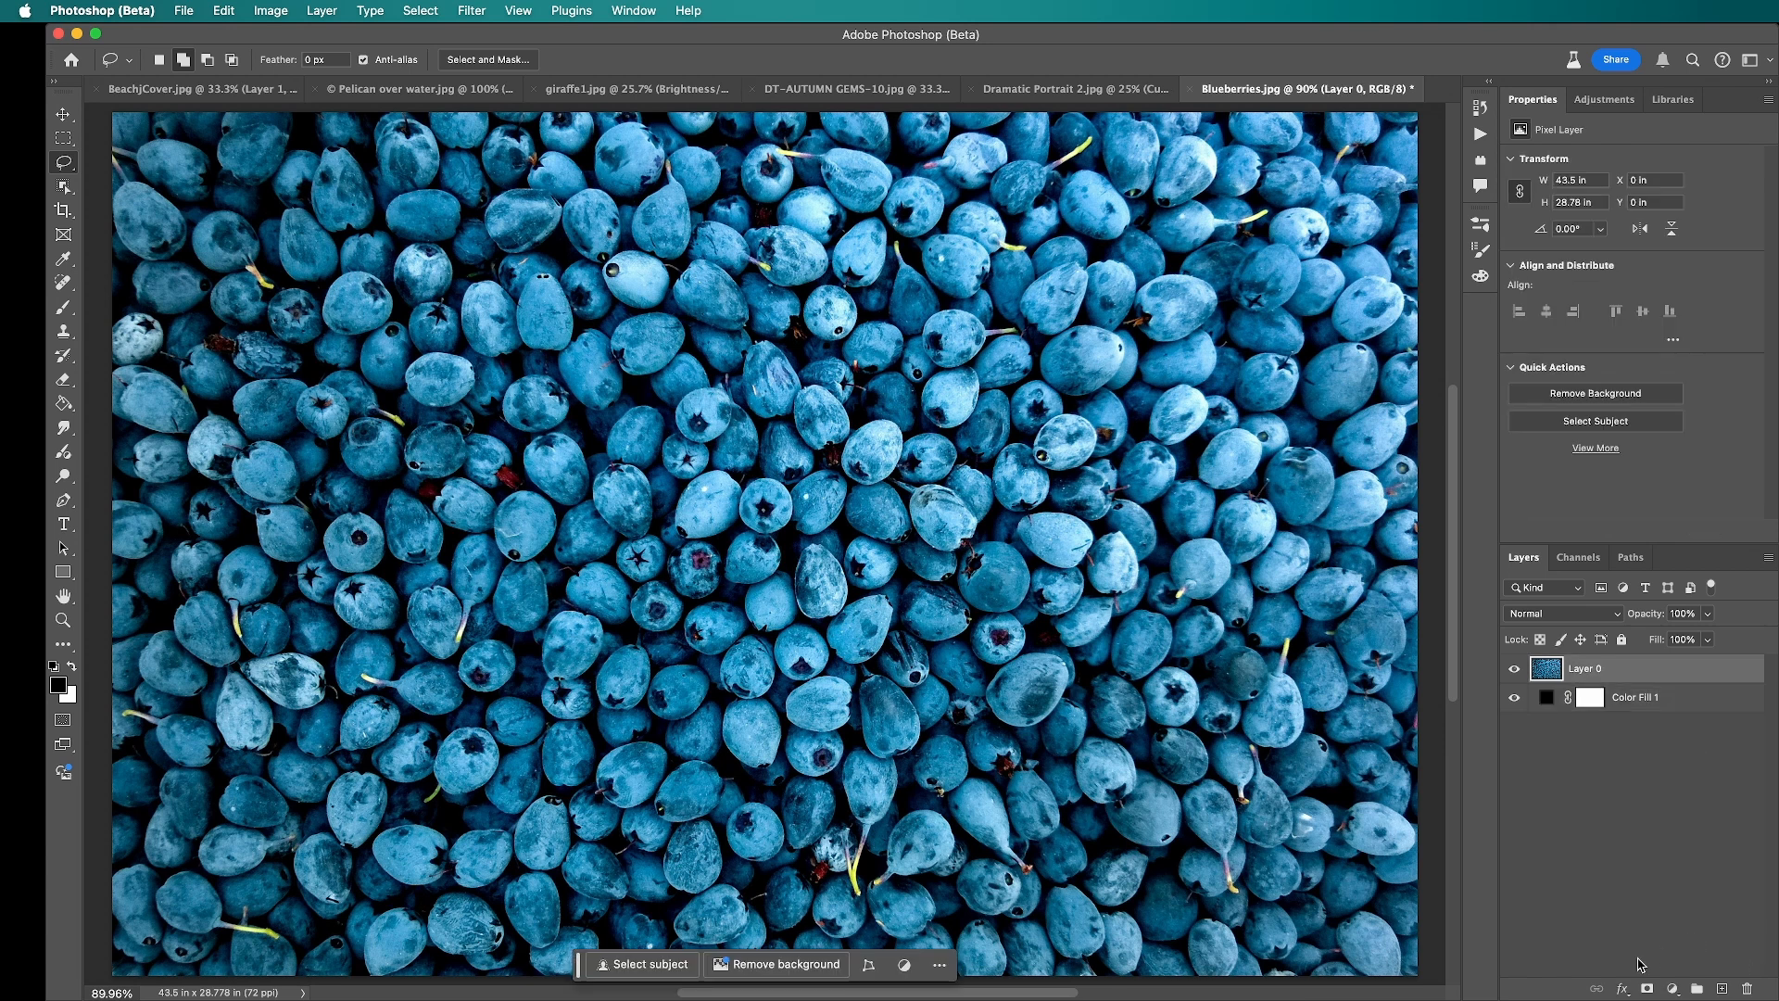
# Step: Add a layer mask to the blueberry layer, display the mask on the canvas and paste the copied Dramatic Portrait 2.jpg image into it
pyautogui.click(1646, 990)
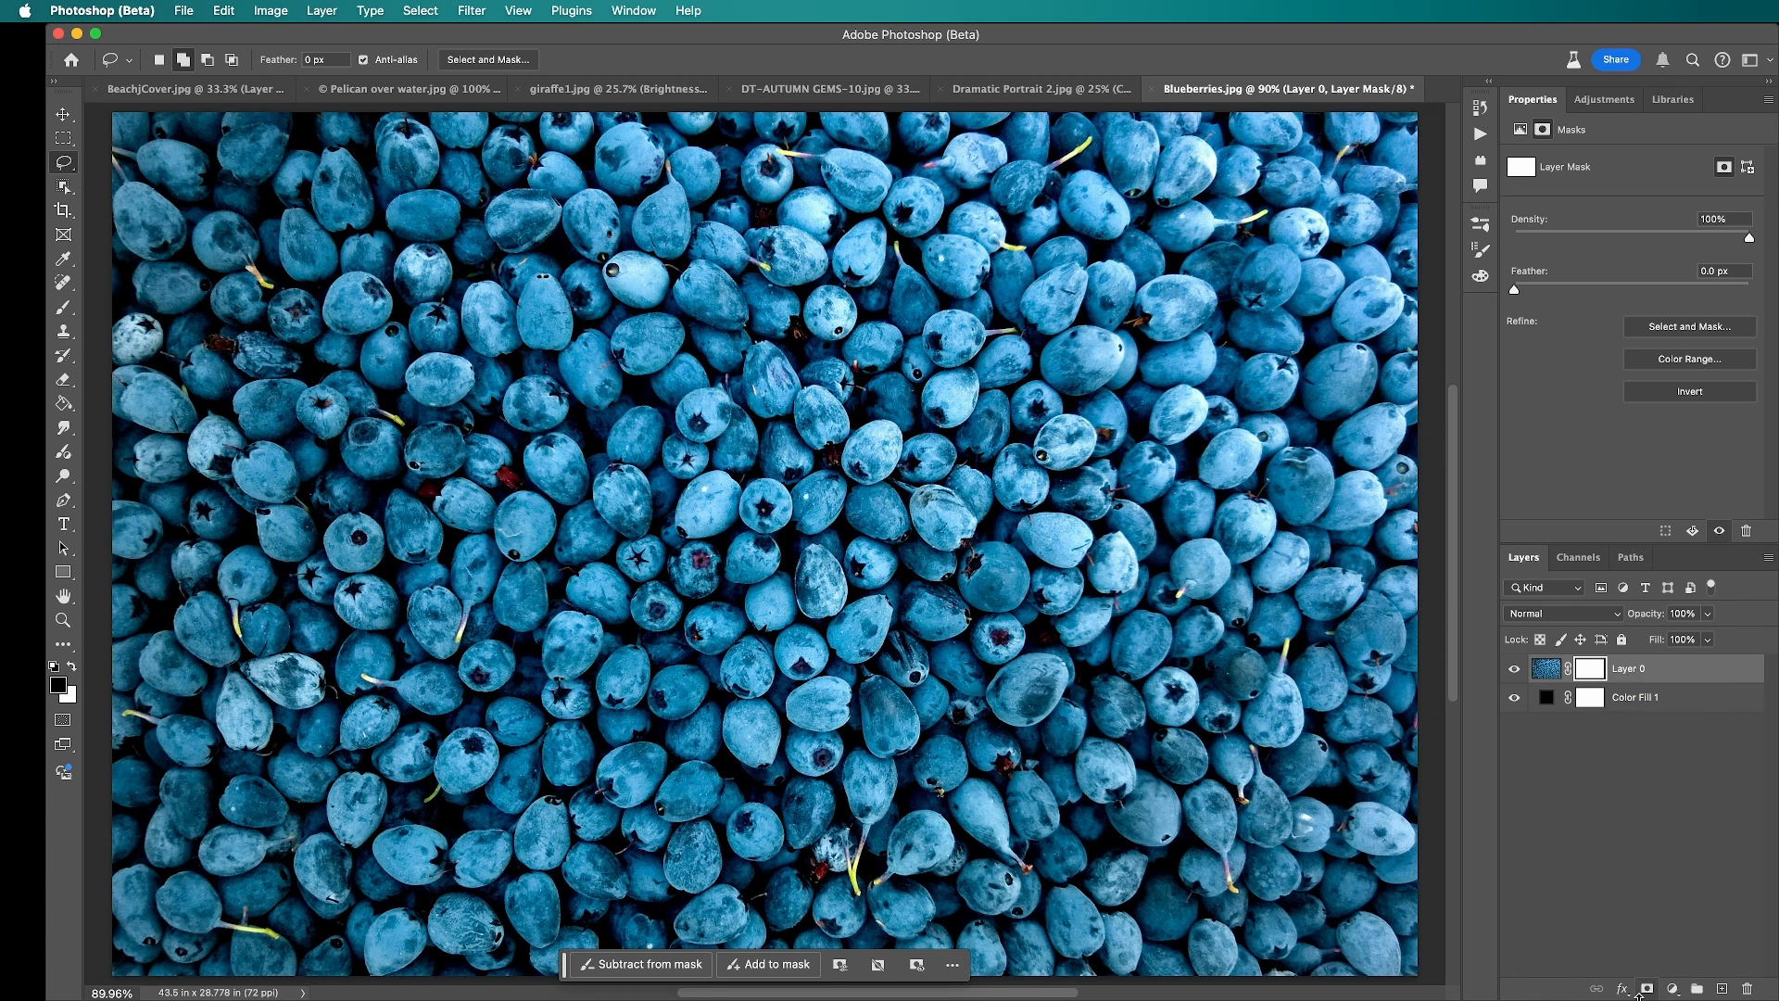
pyautogui.keyDown('alt'); pyautogui.click(1595, 670); pyautogui.keyUp('alt')
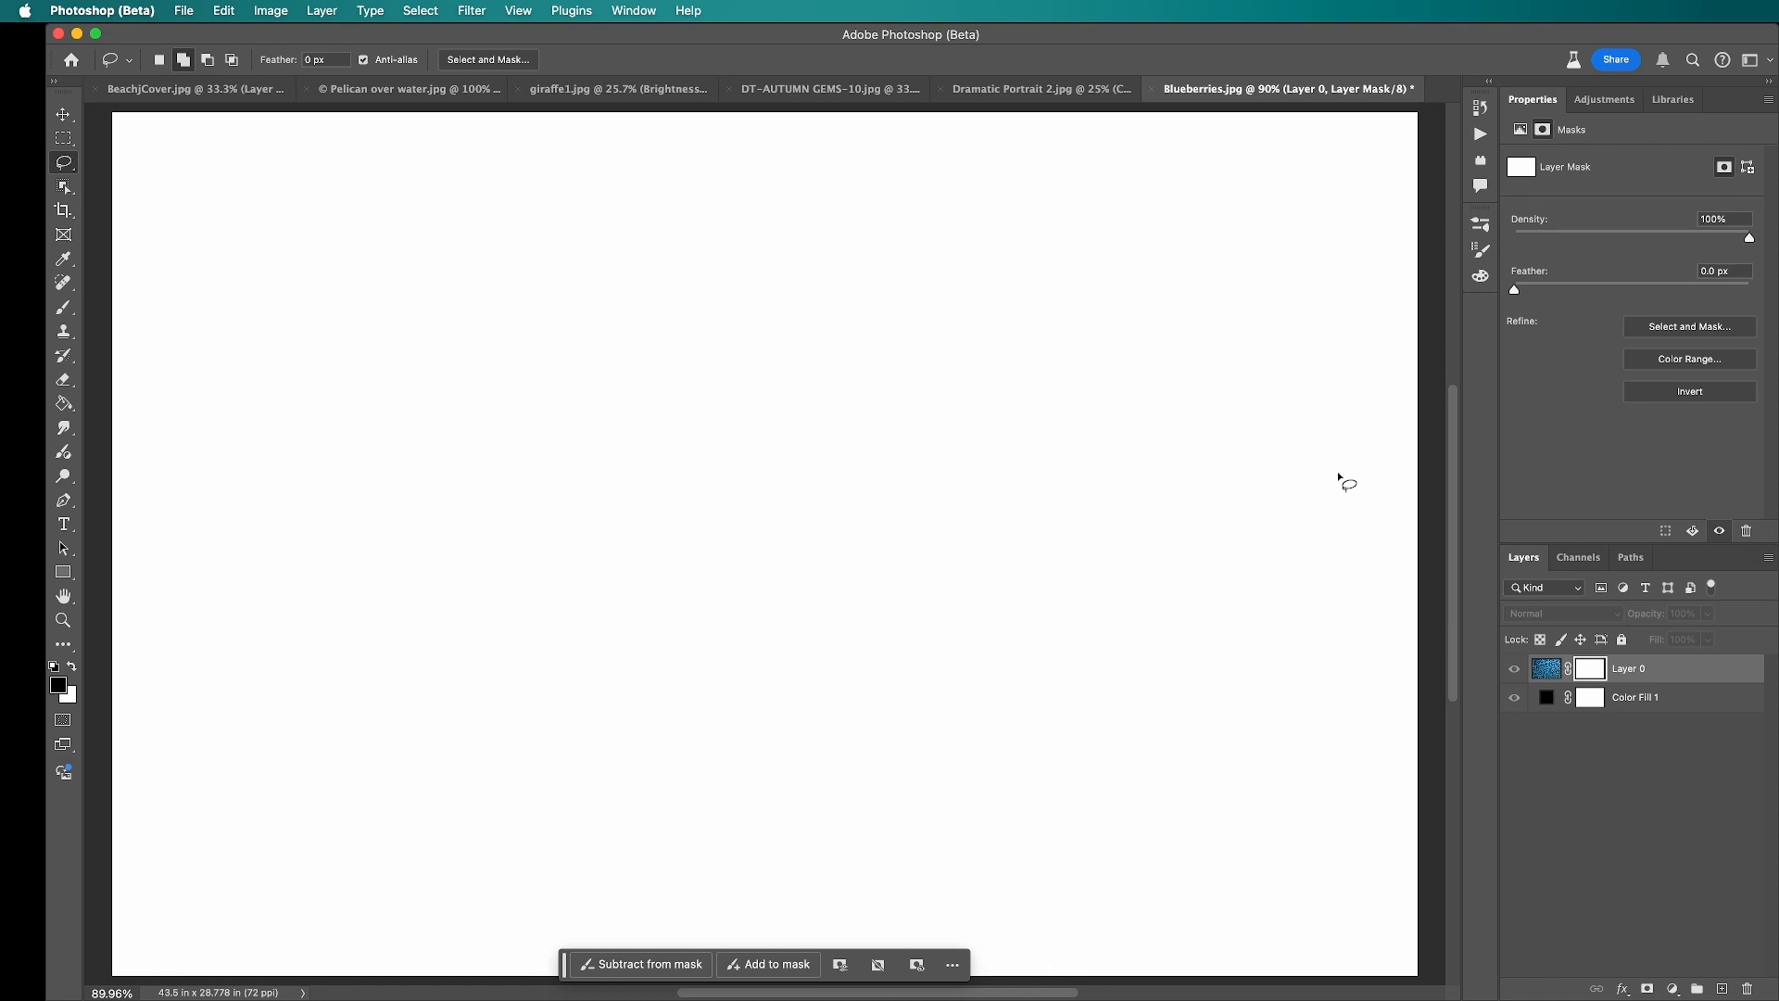
pyautogui.click(1075, 90)
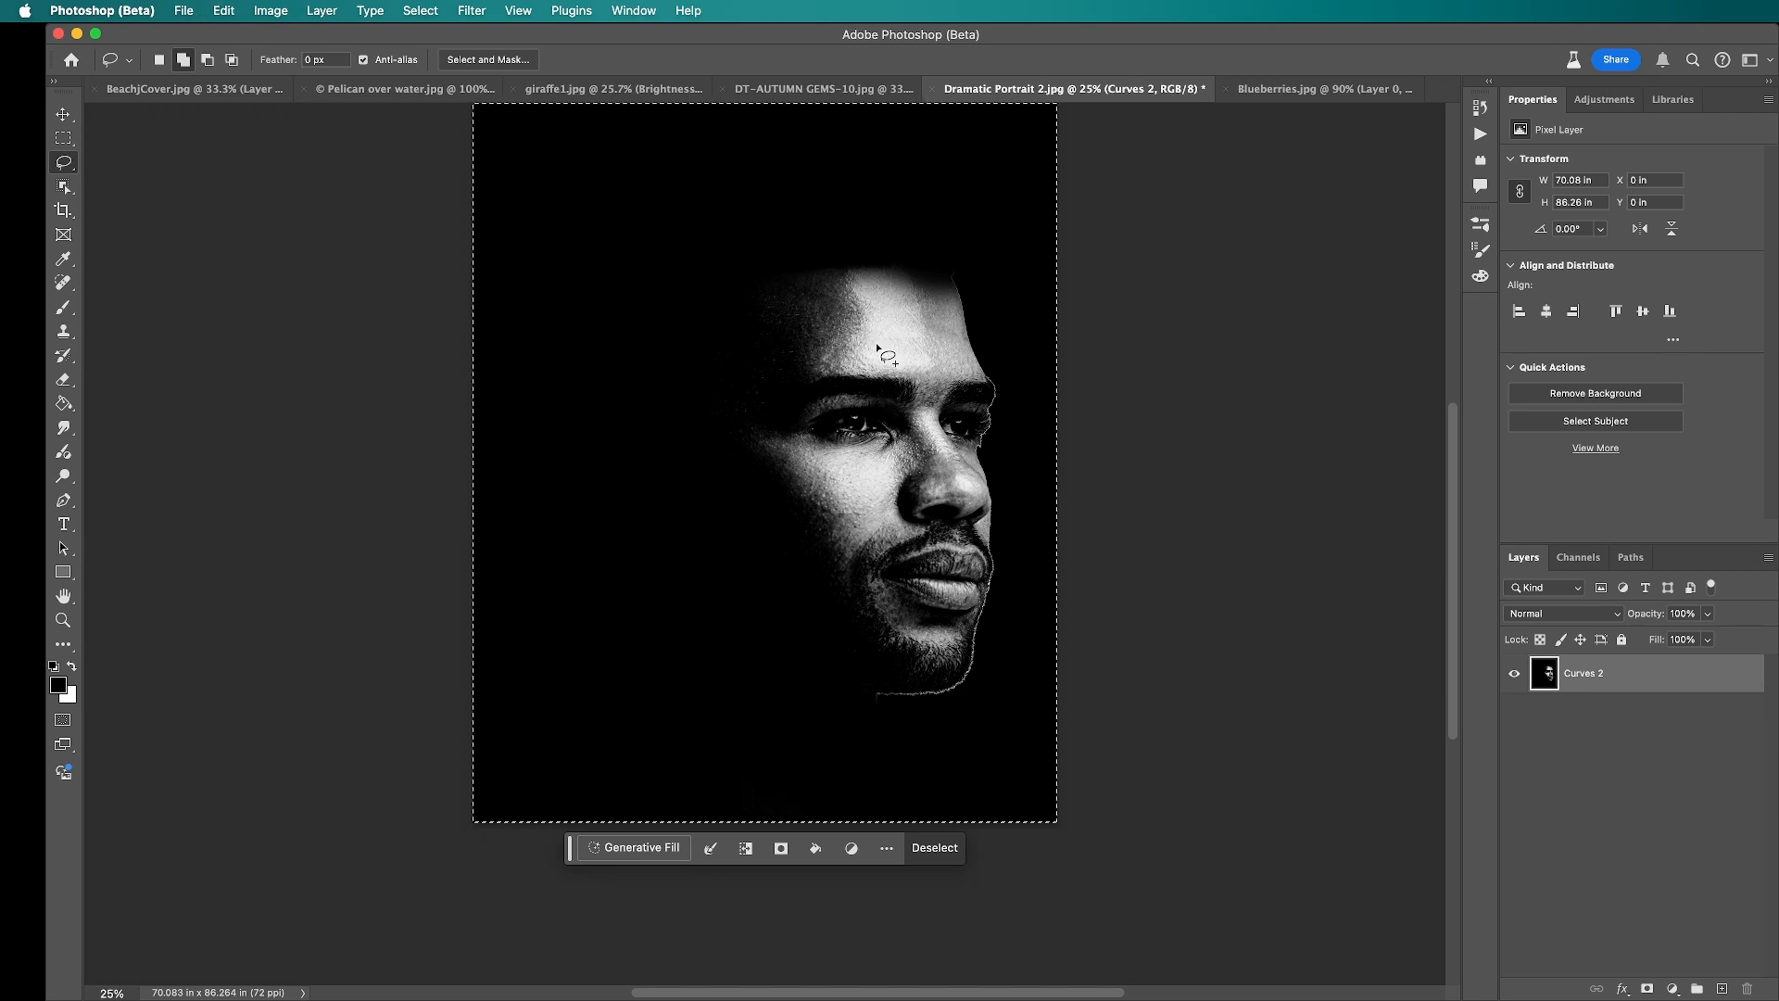
pyautogui.click(1327, 88)
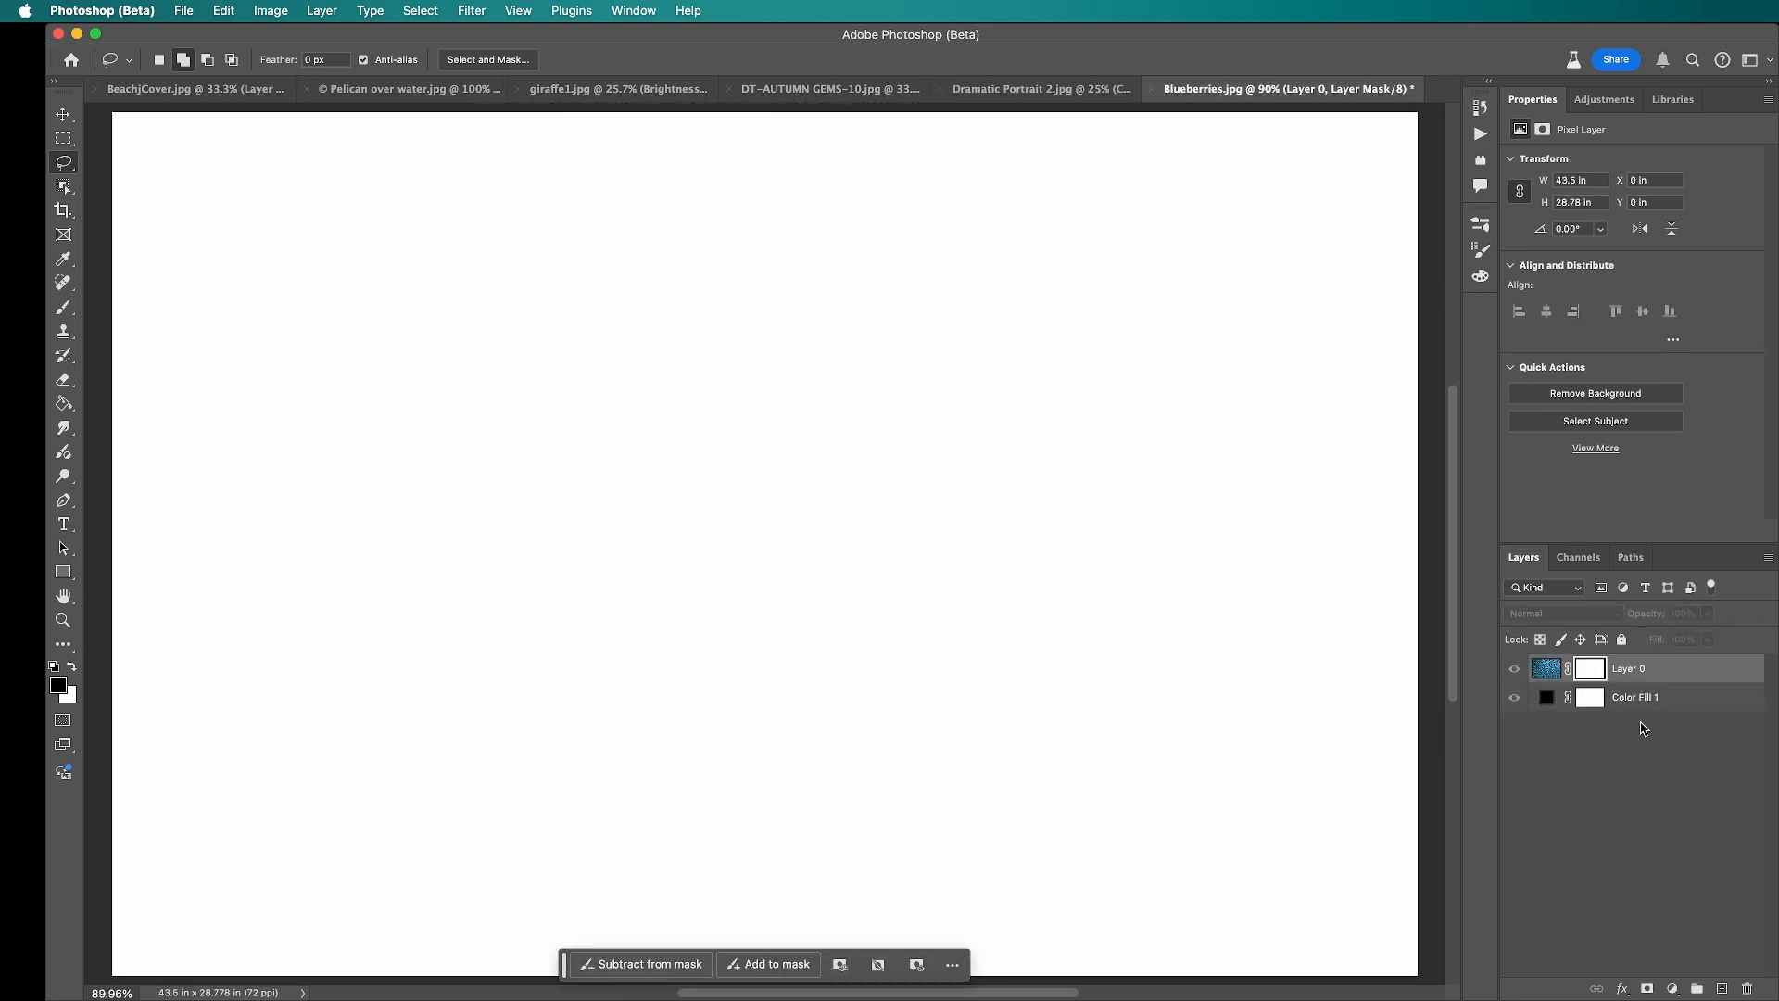
pyautogui.click(1595, 671)
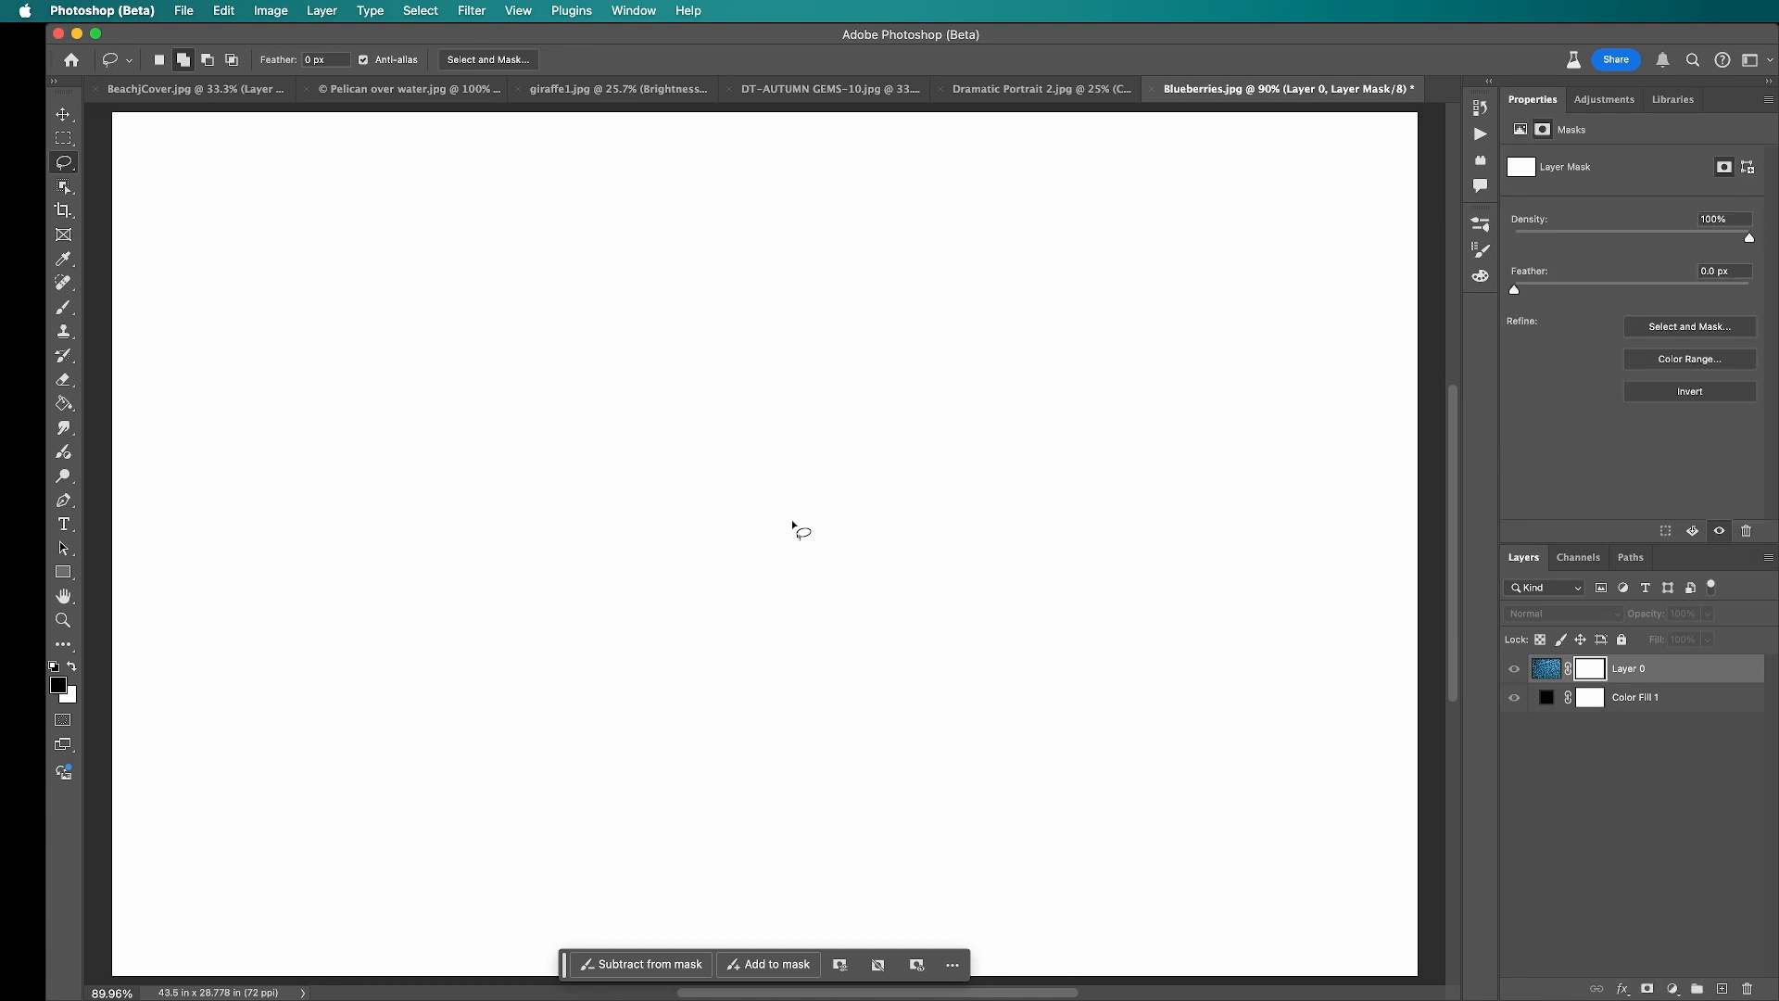
pyautogui.press('super+v')
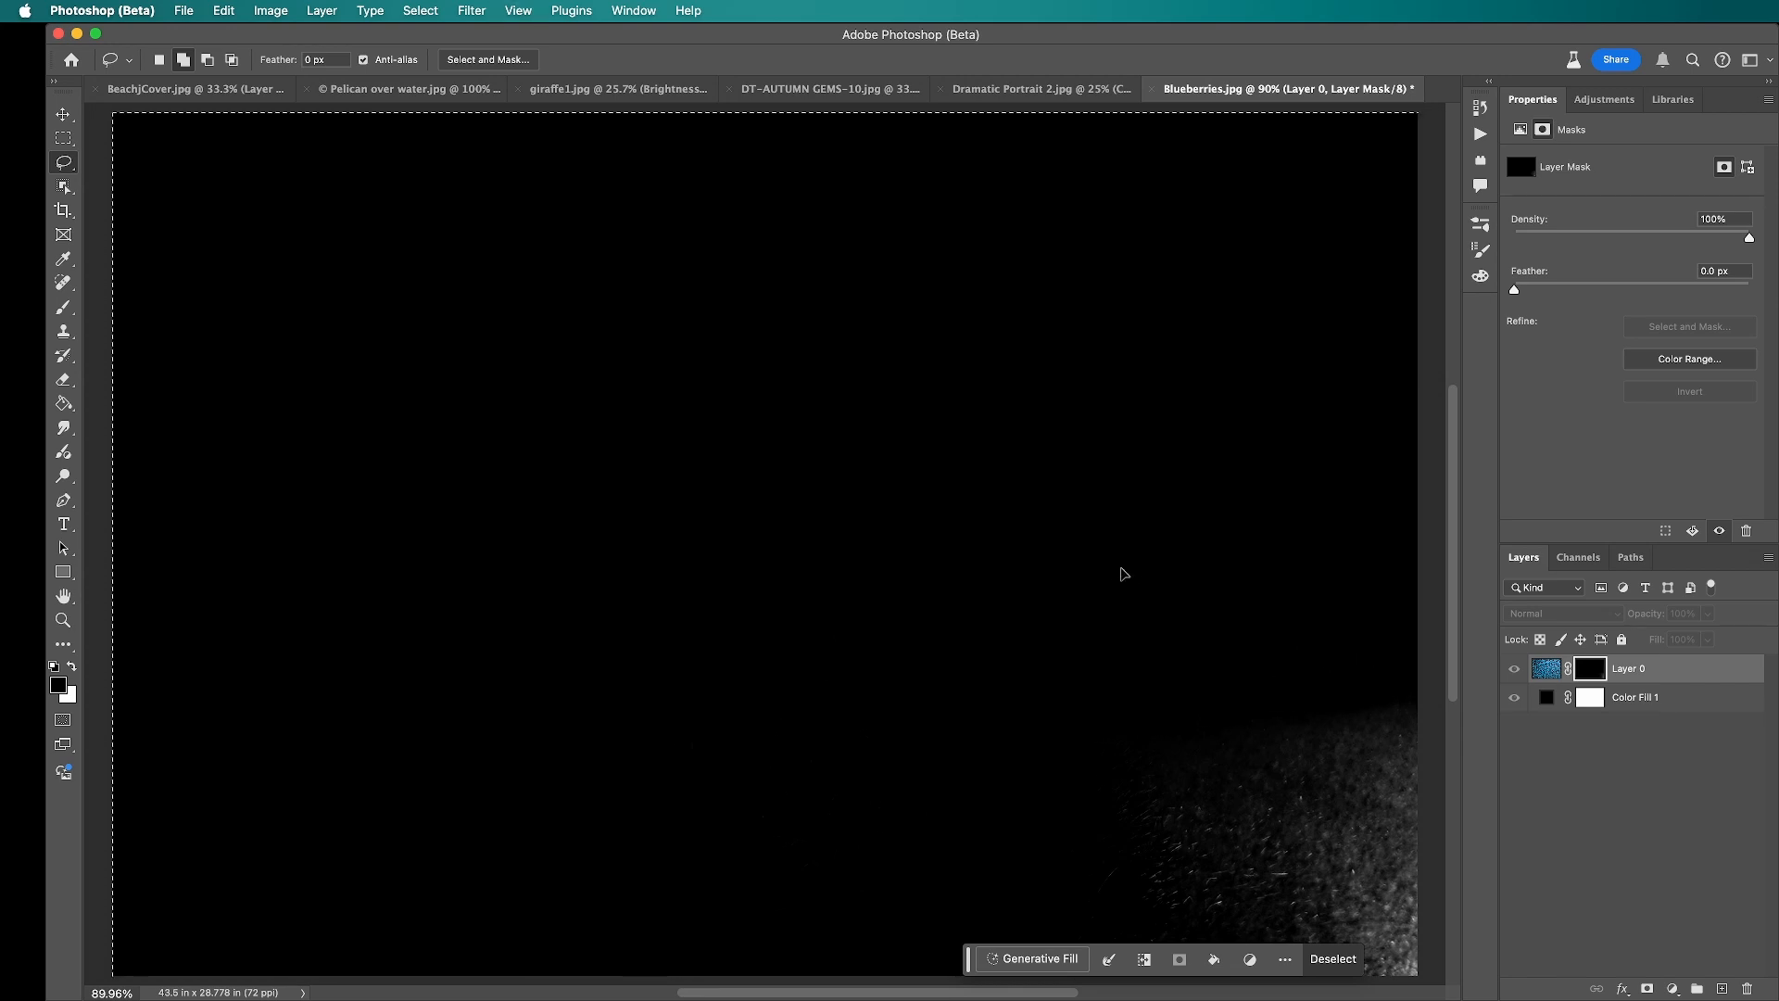
# Step: Scale the pasted portrait in the mask to about 53.58% so the face fits the canvas, and deselect it
pyautogui.press('super+t')
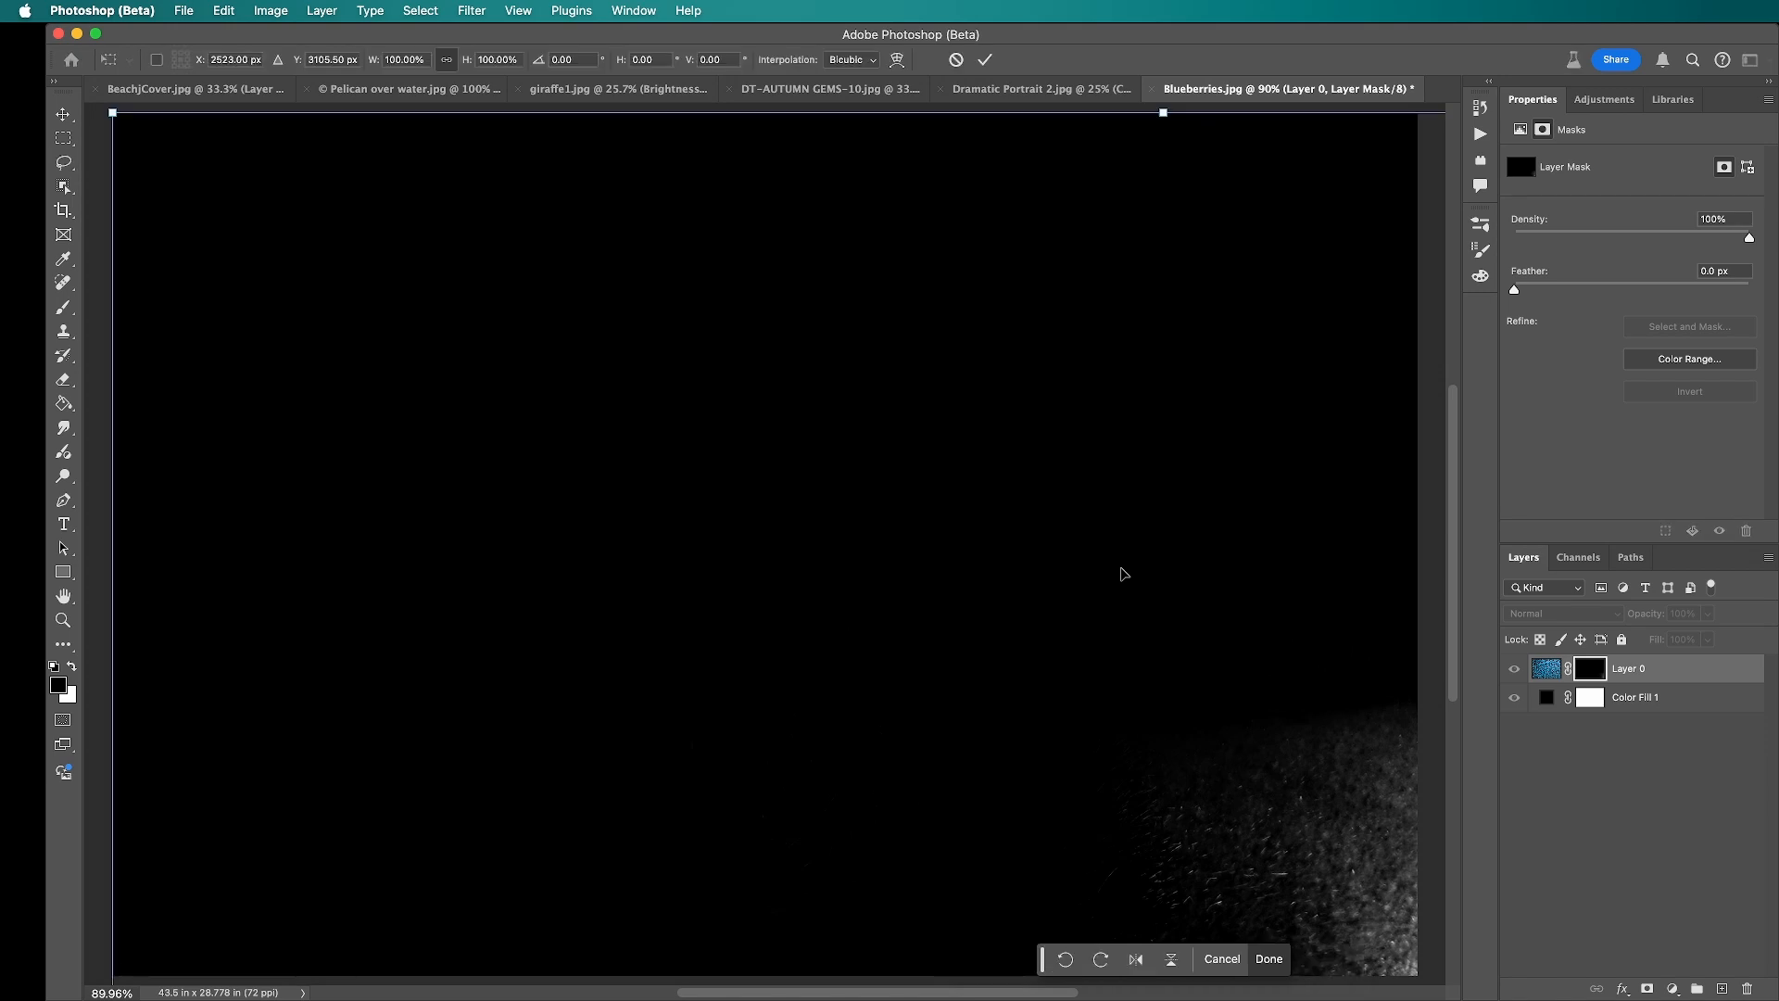
pyautogui.press('super+0')
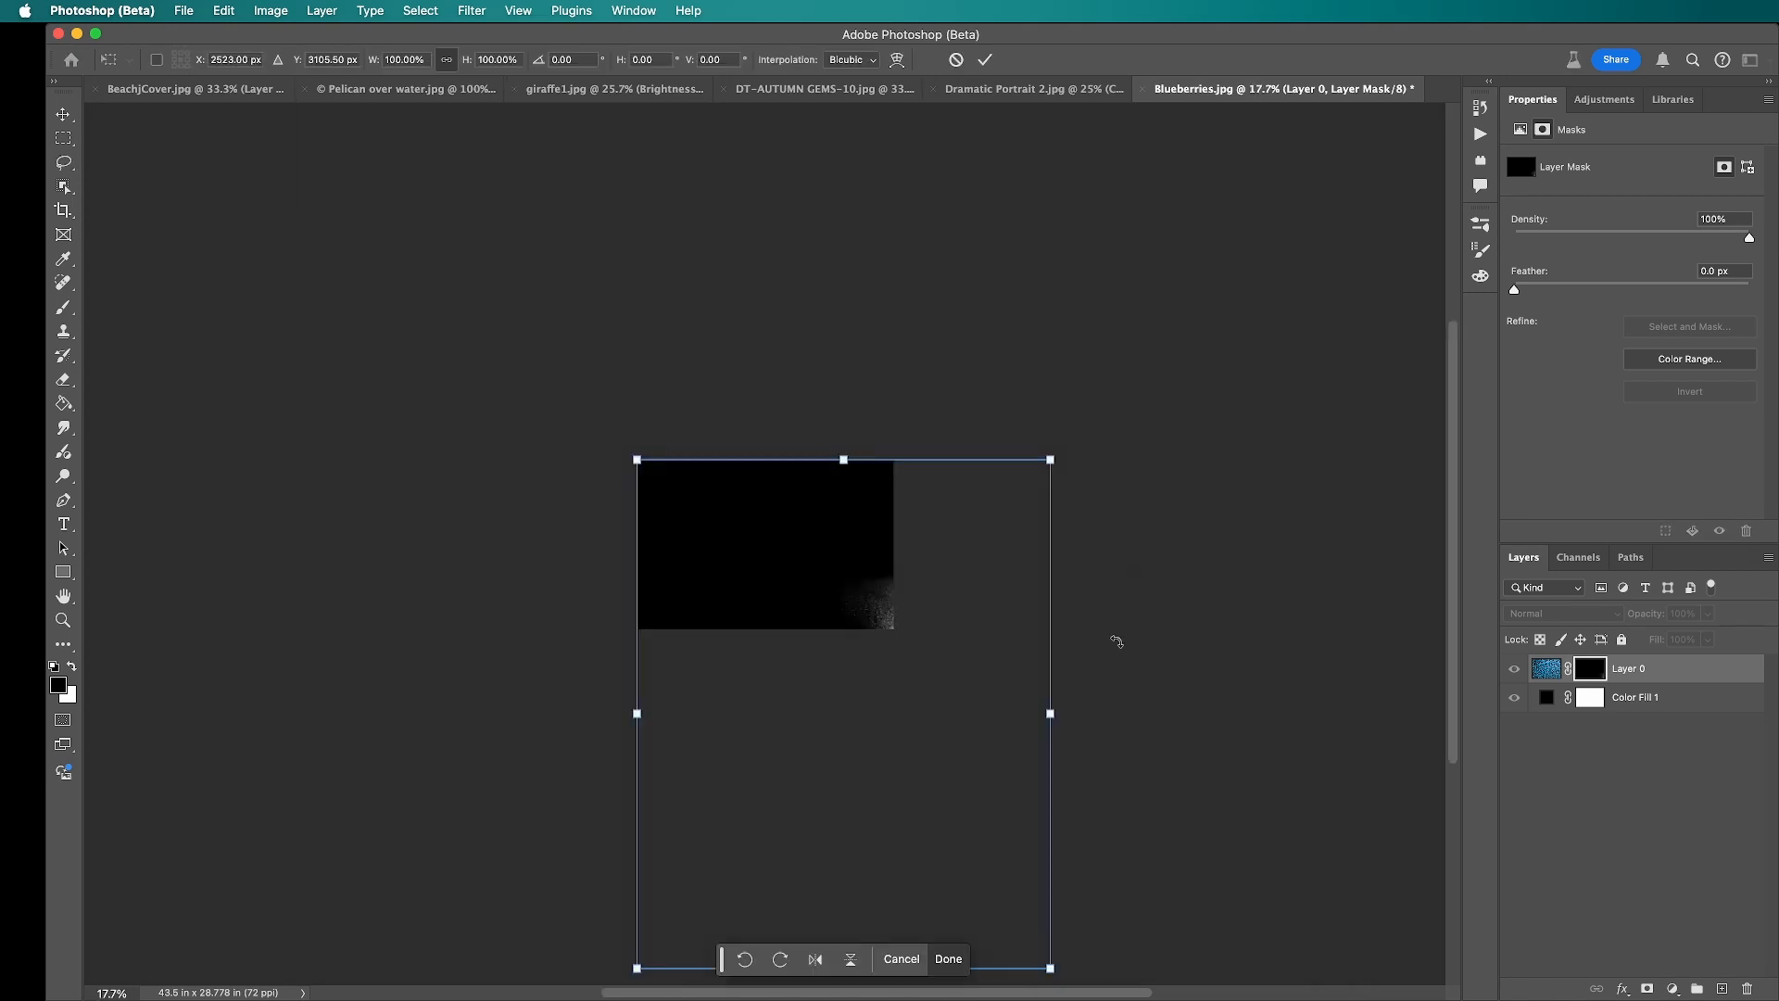
pyautogui.moveTo(1056, 979); pyautogui.dragTo(853, 639)
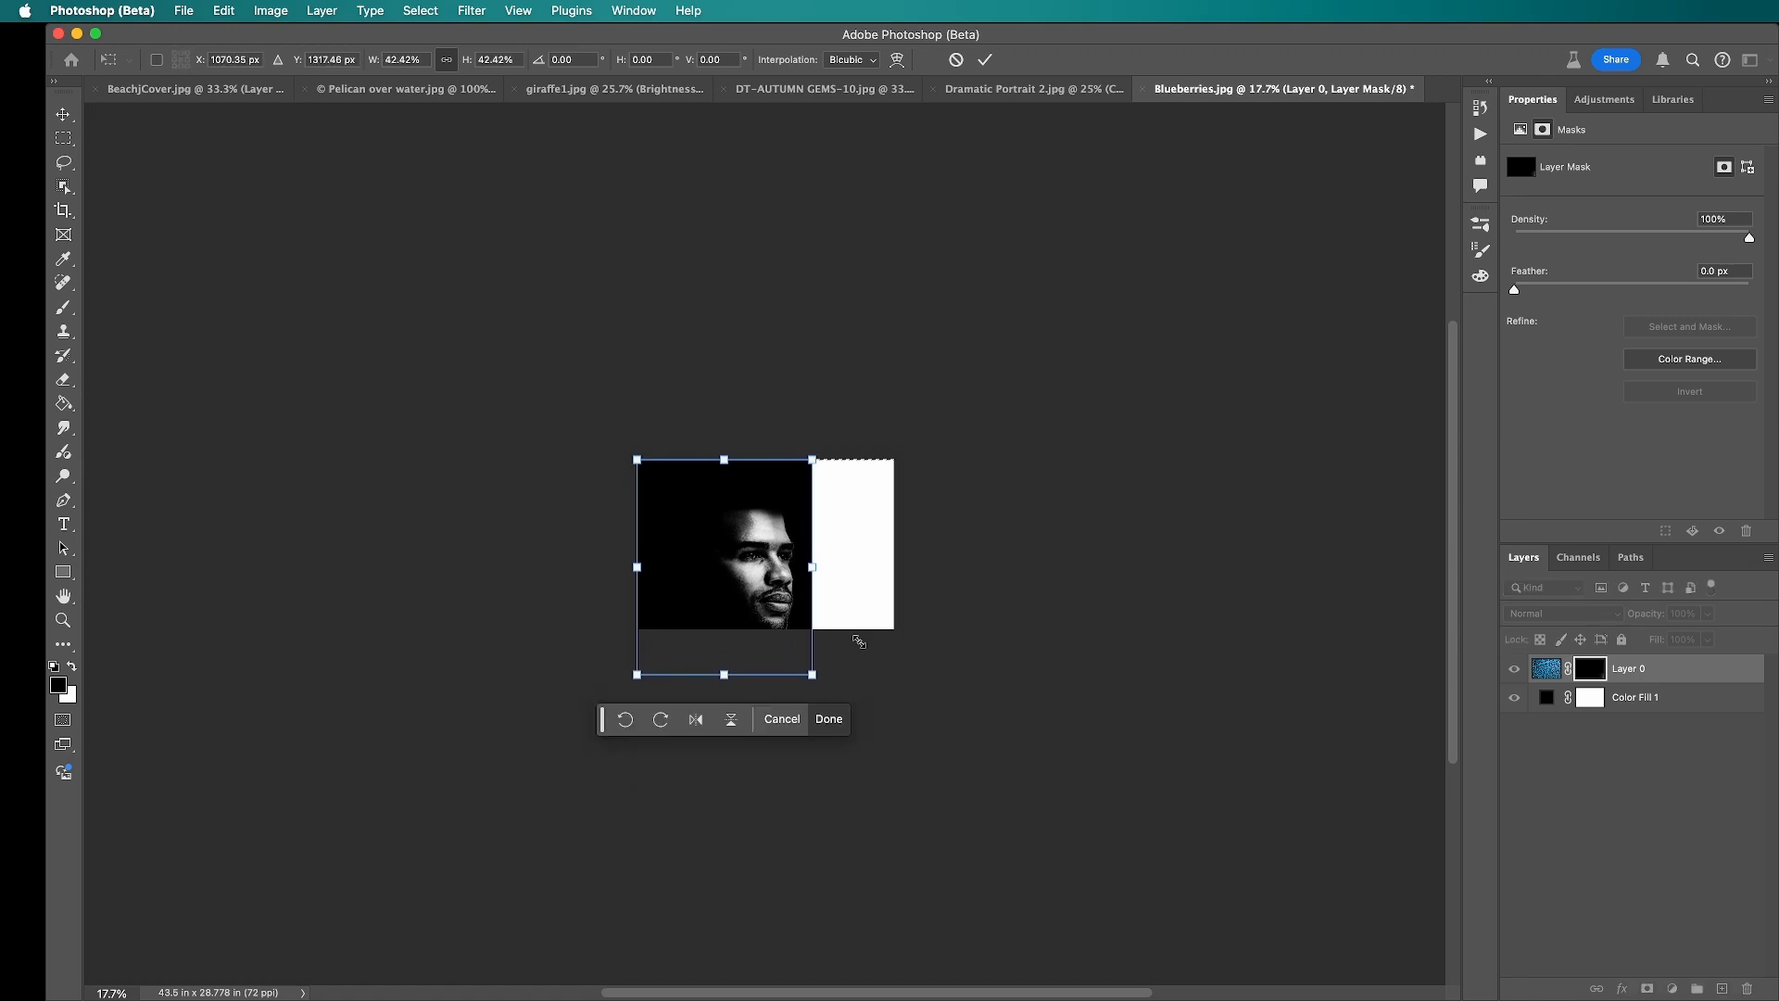
pyautogui.moveTo(810, 458); pyautogui.dragTo(909, 446)
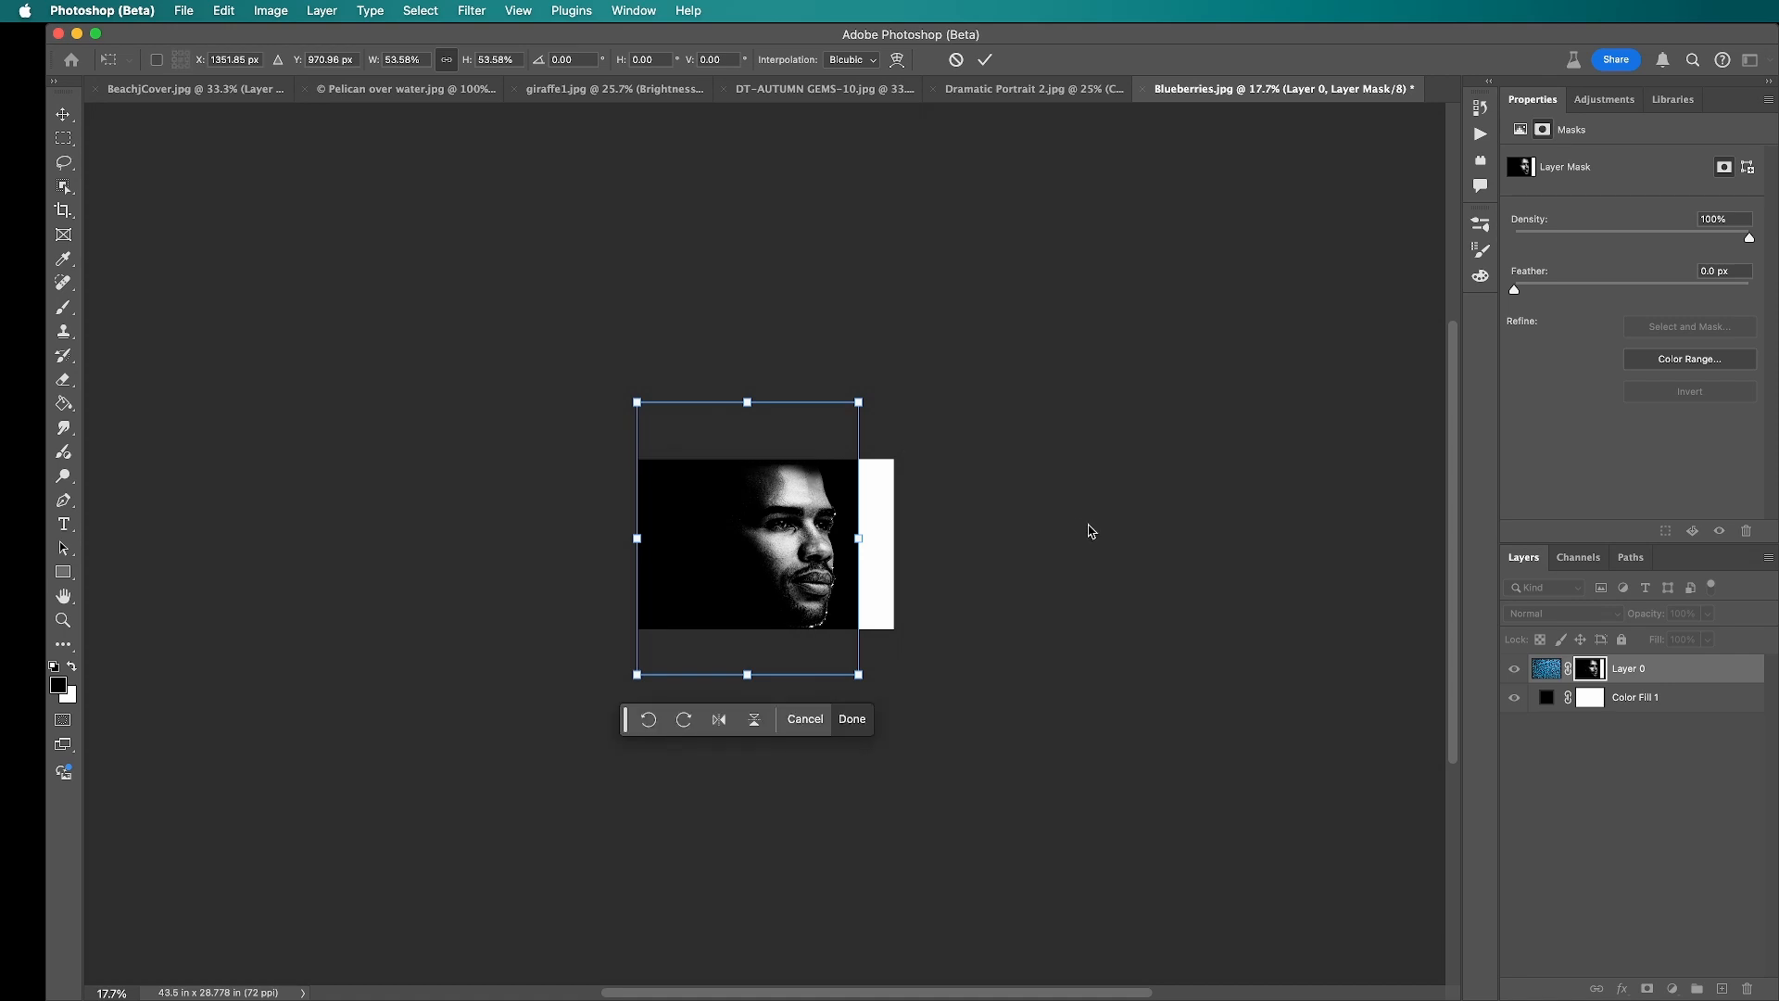
pyautogui.press('l')
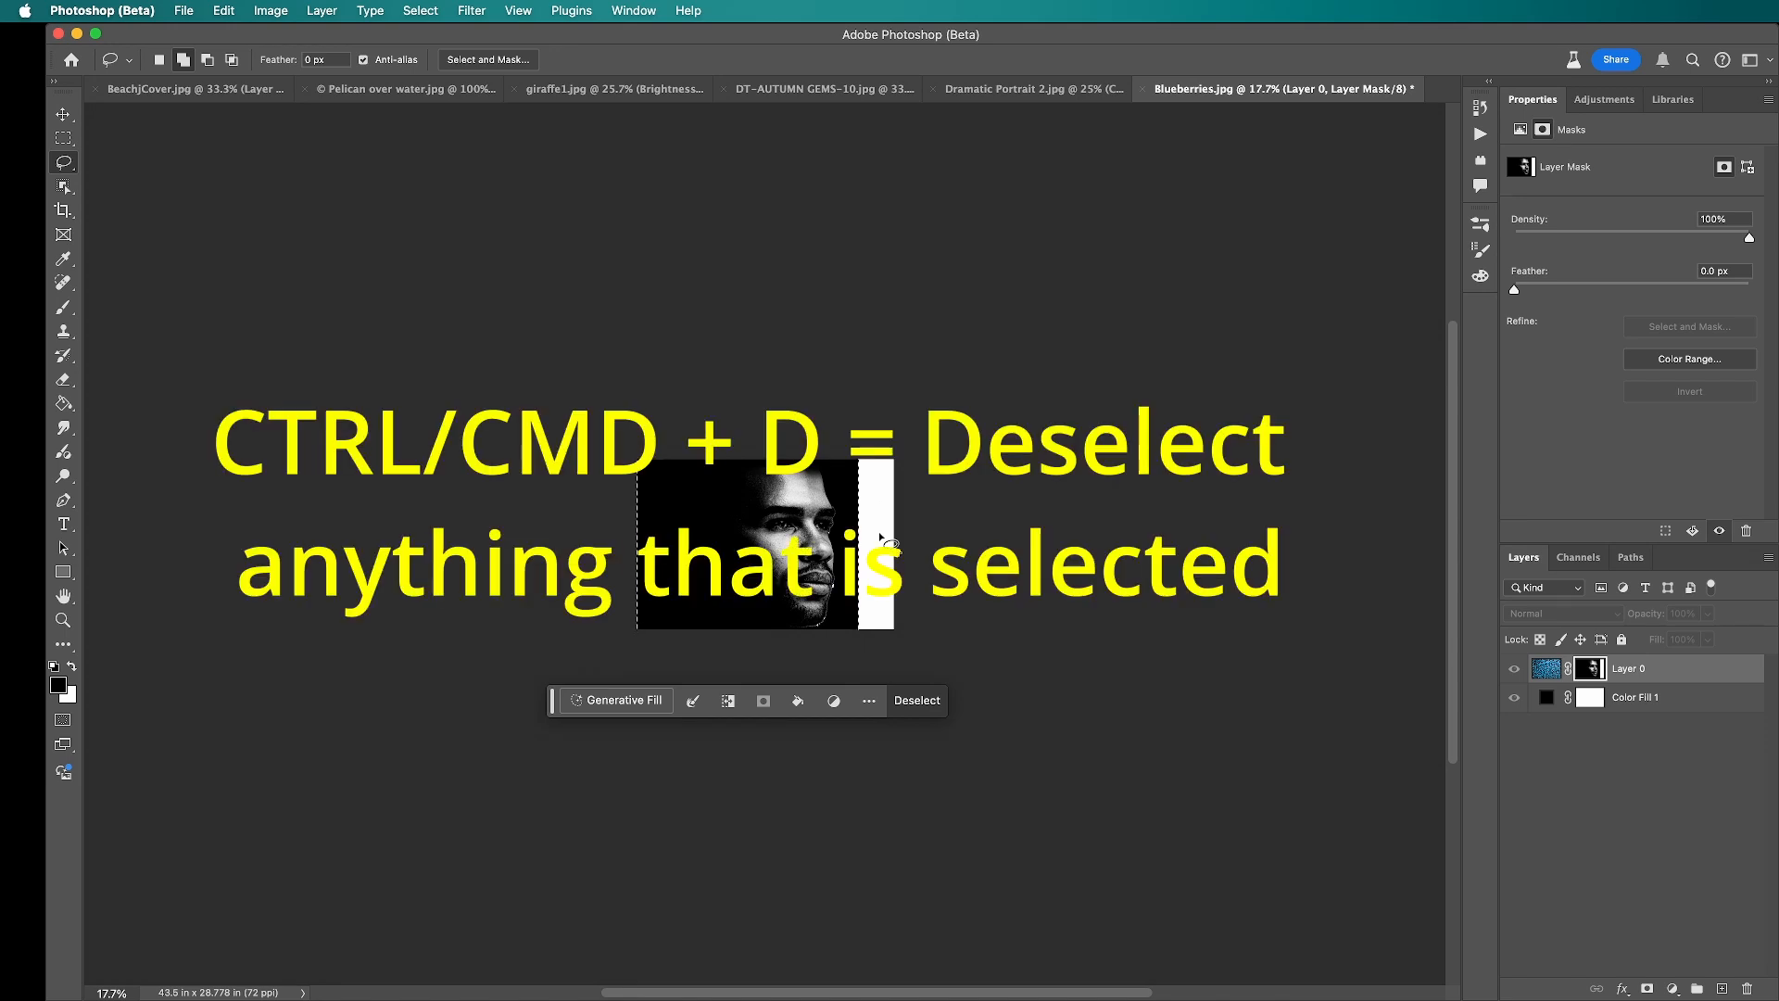
pyautogui.press('super+d')
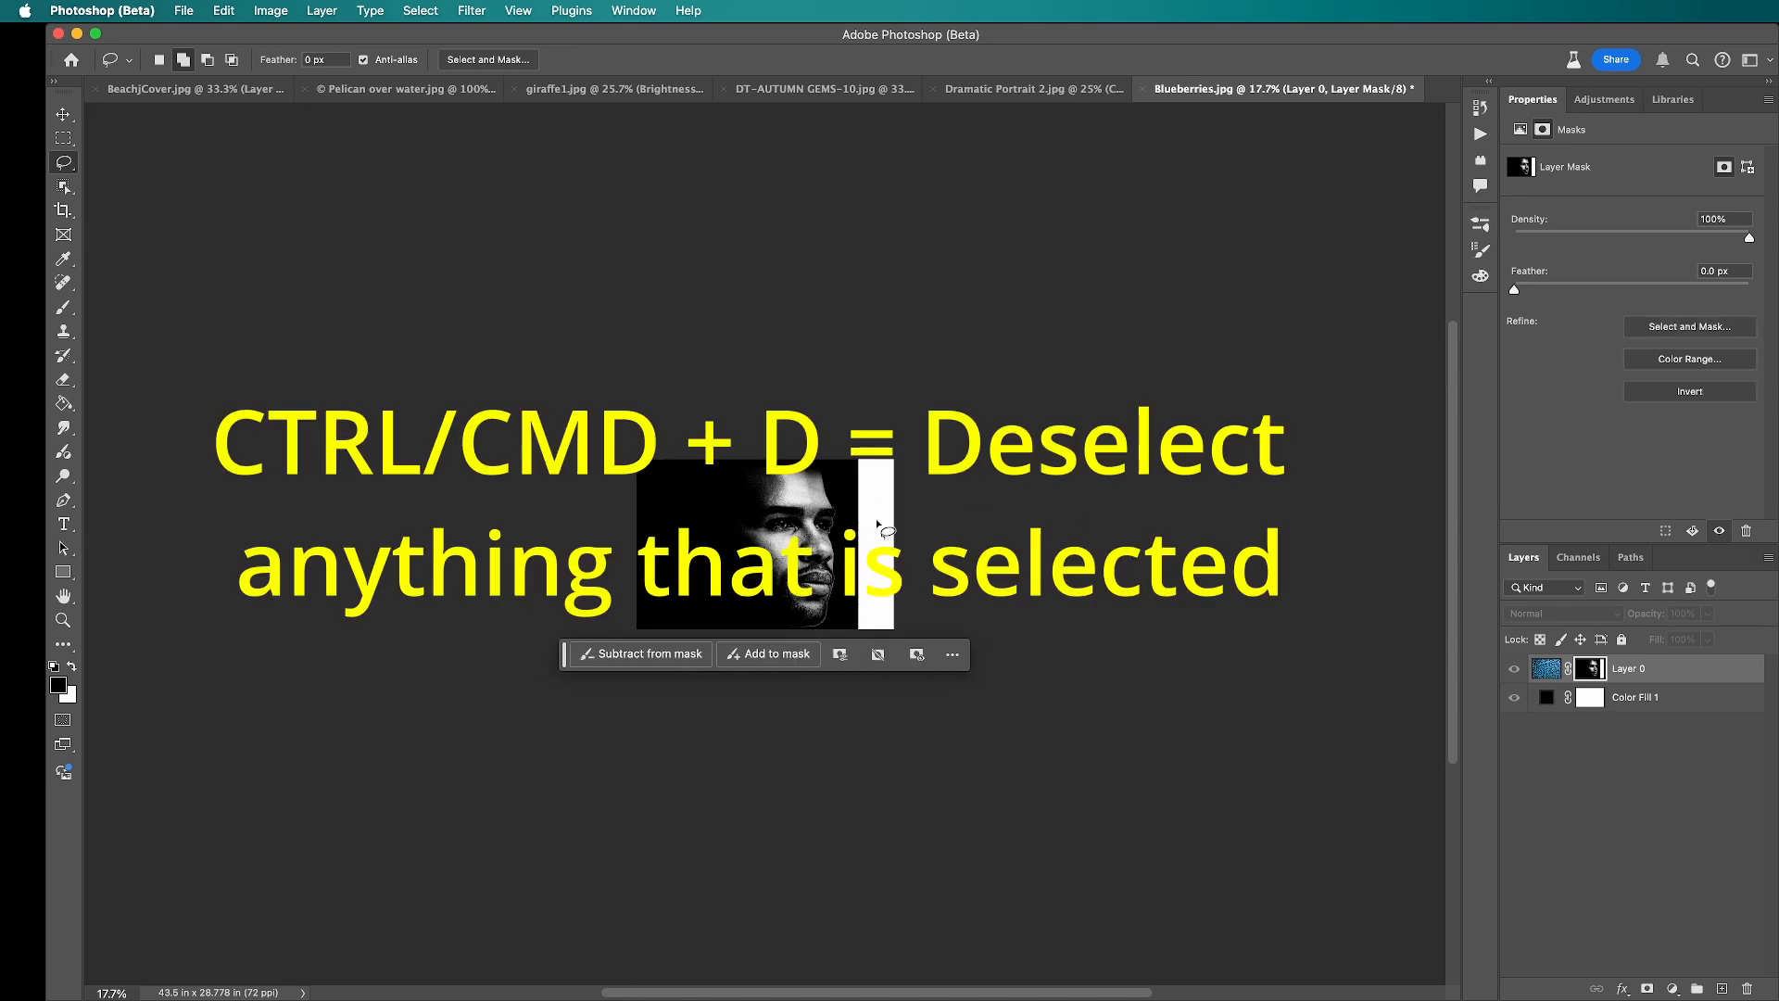
# Step: Paint the white strip beside the portrait in the mask black, using a 500 px Hard Round brush, and return to the normal image view
pyautogui.press('b')
pyautogui.press(']')
pyautogui.press(']')
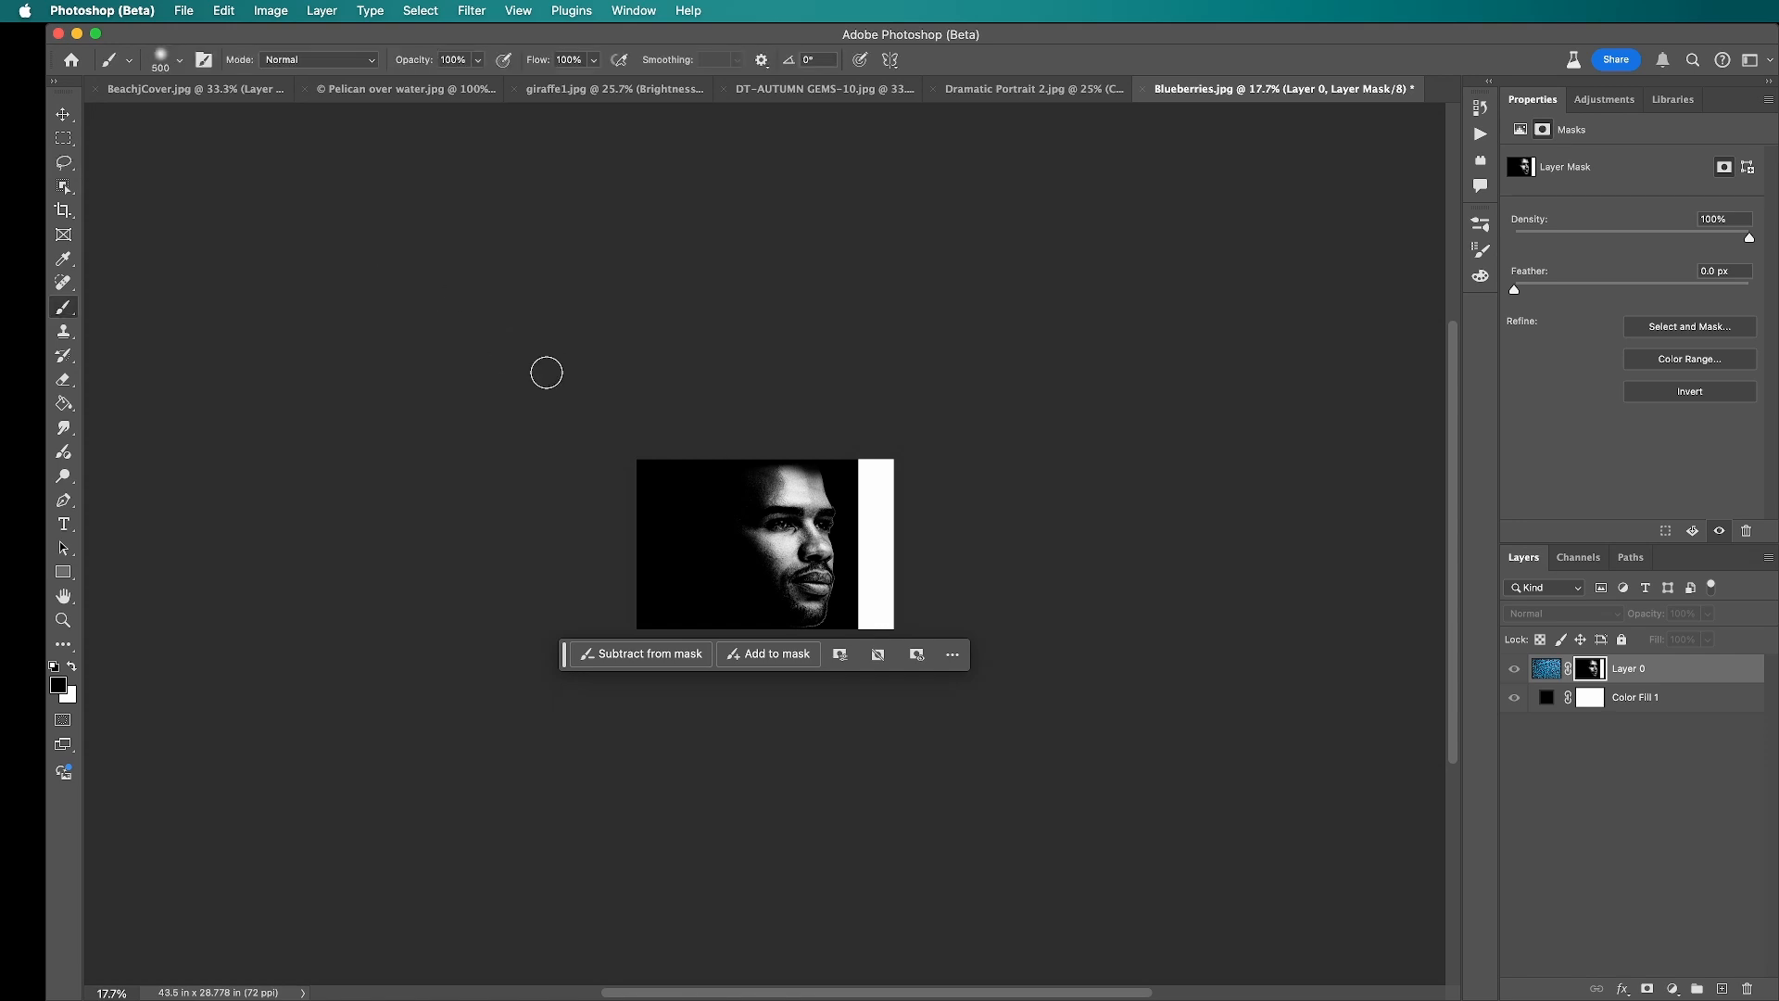
pyautogui.press('super+0')
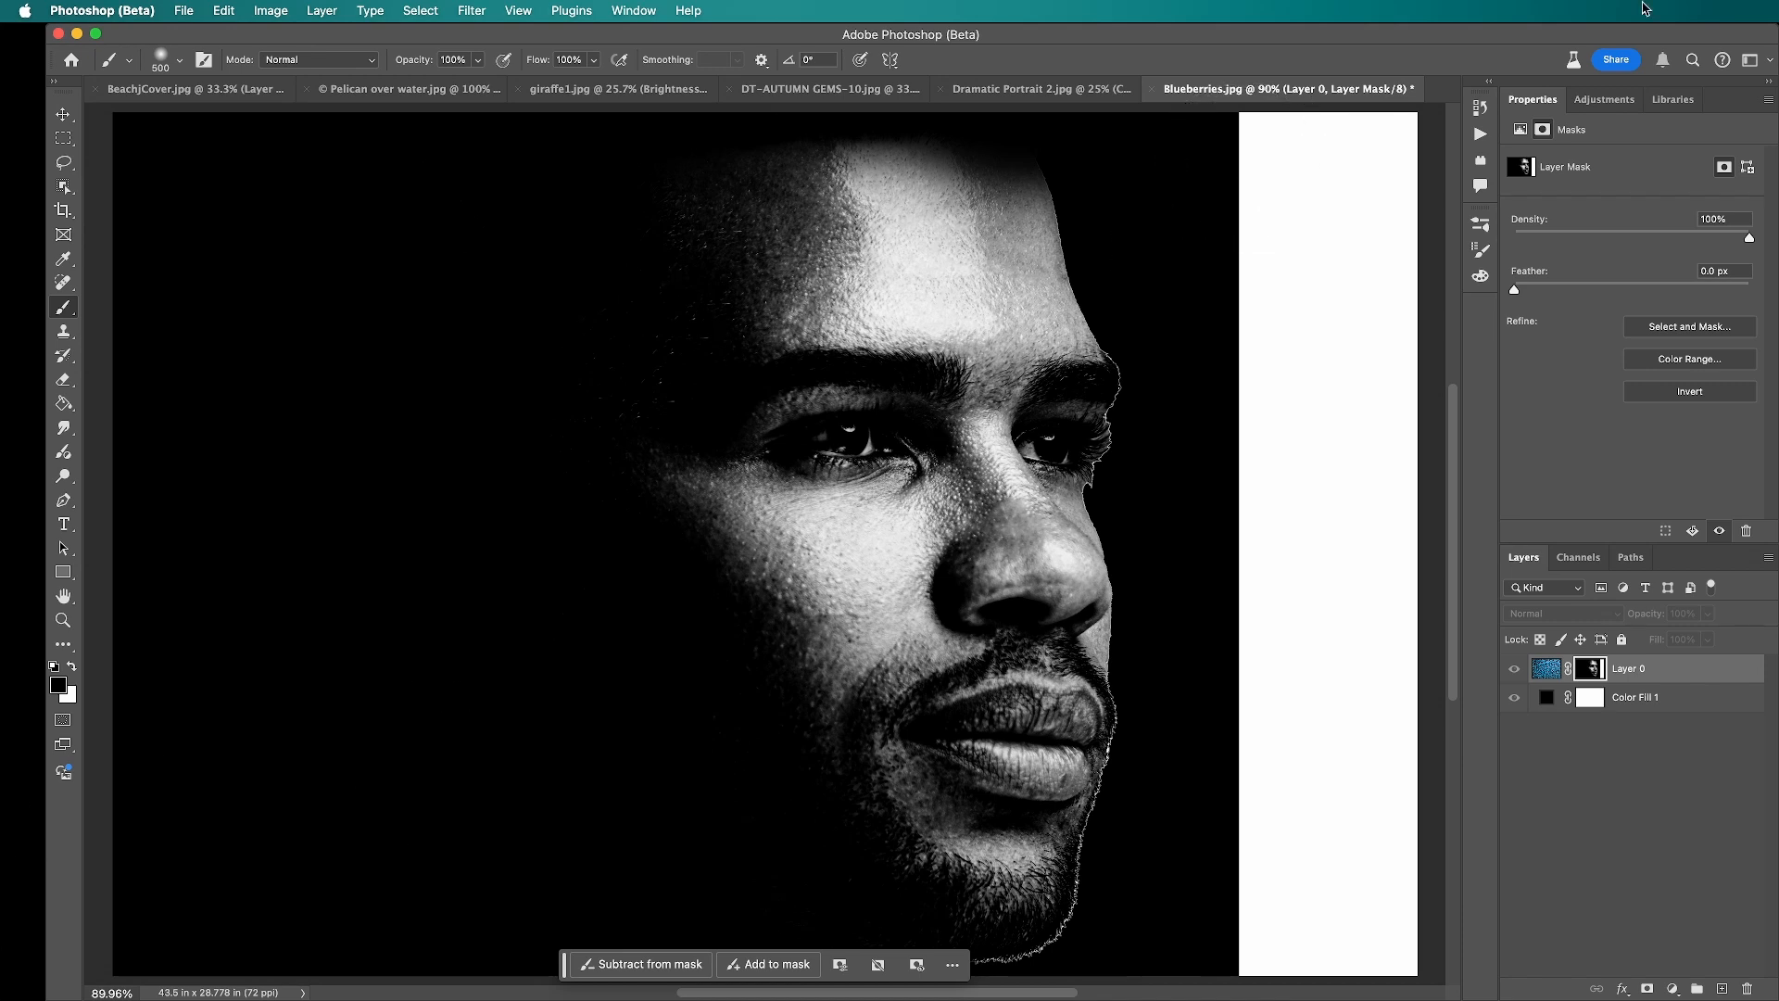
pyautogui.moveTo(1310, 159)
pyautogui.mouseDown()
pyautogui.moveTo(1393, 167)
pyautogui.moveTo(1372, 132)
pyautogui.moveTo(1262, 132)
pyautogui.moveTo(1326, 372)
pyautogui.moveTo(1336, 560)
pyautogui.mouseUp()
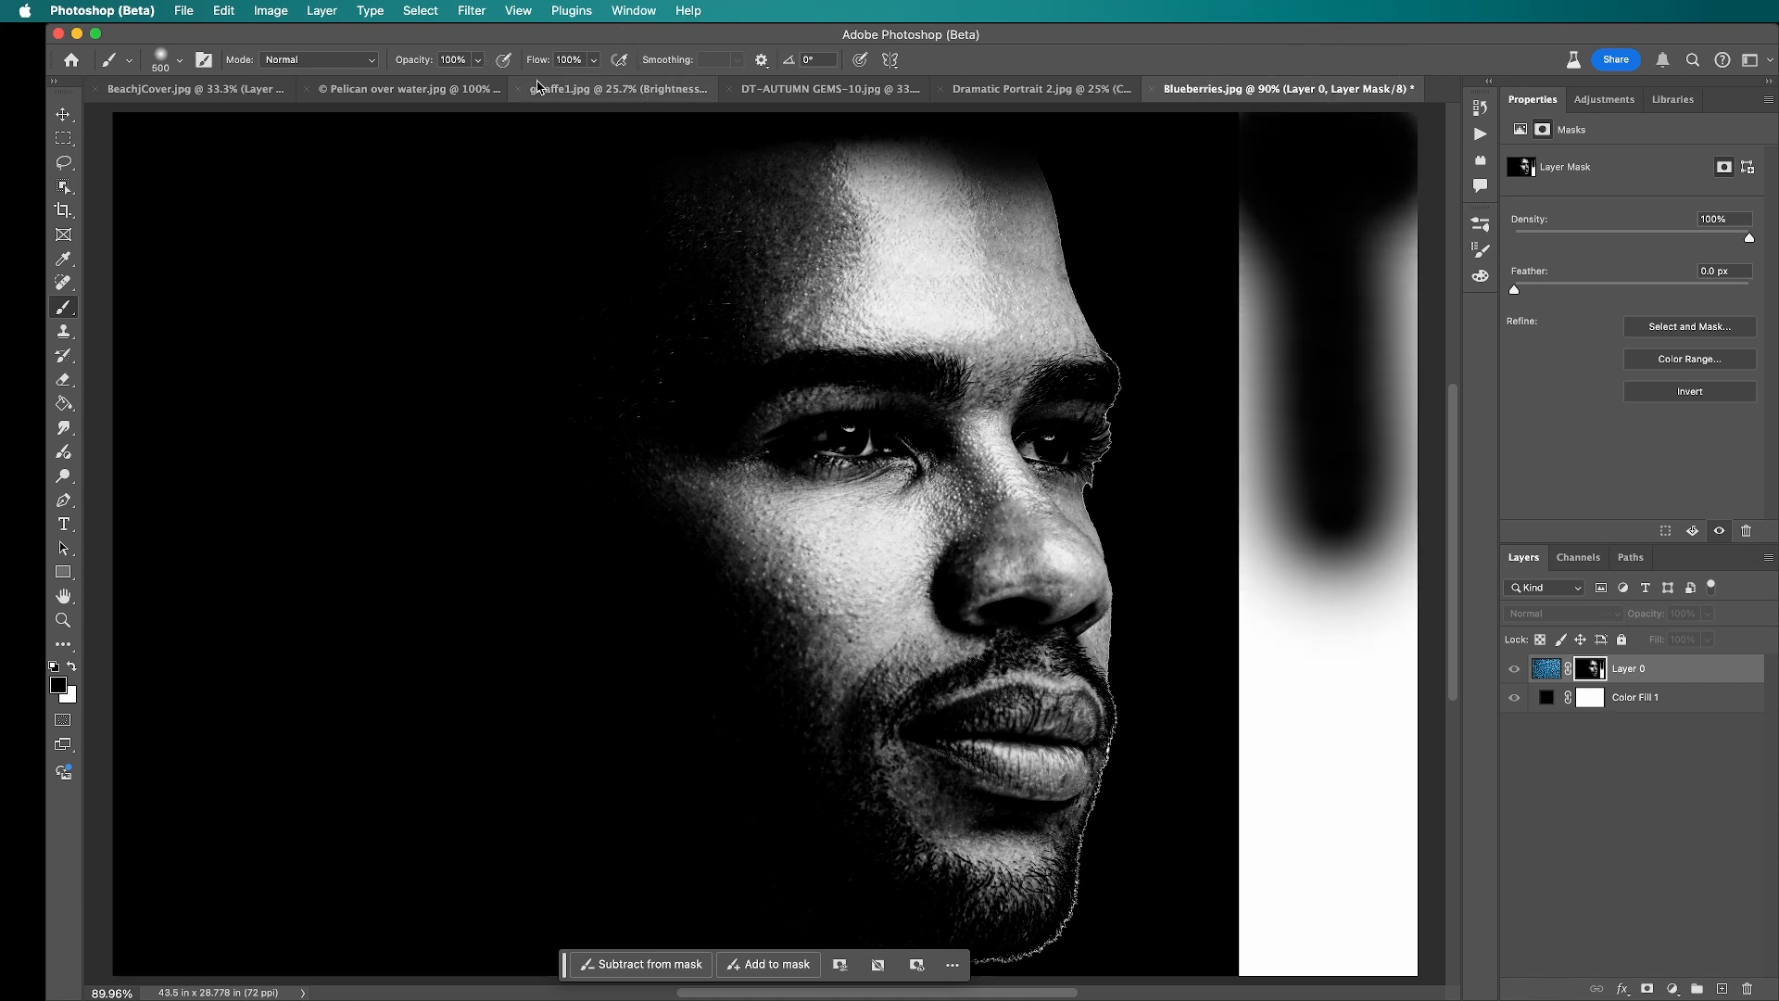
pyautogui.click(1480, 248)
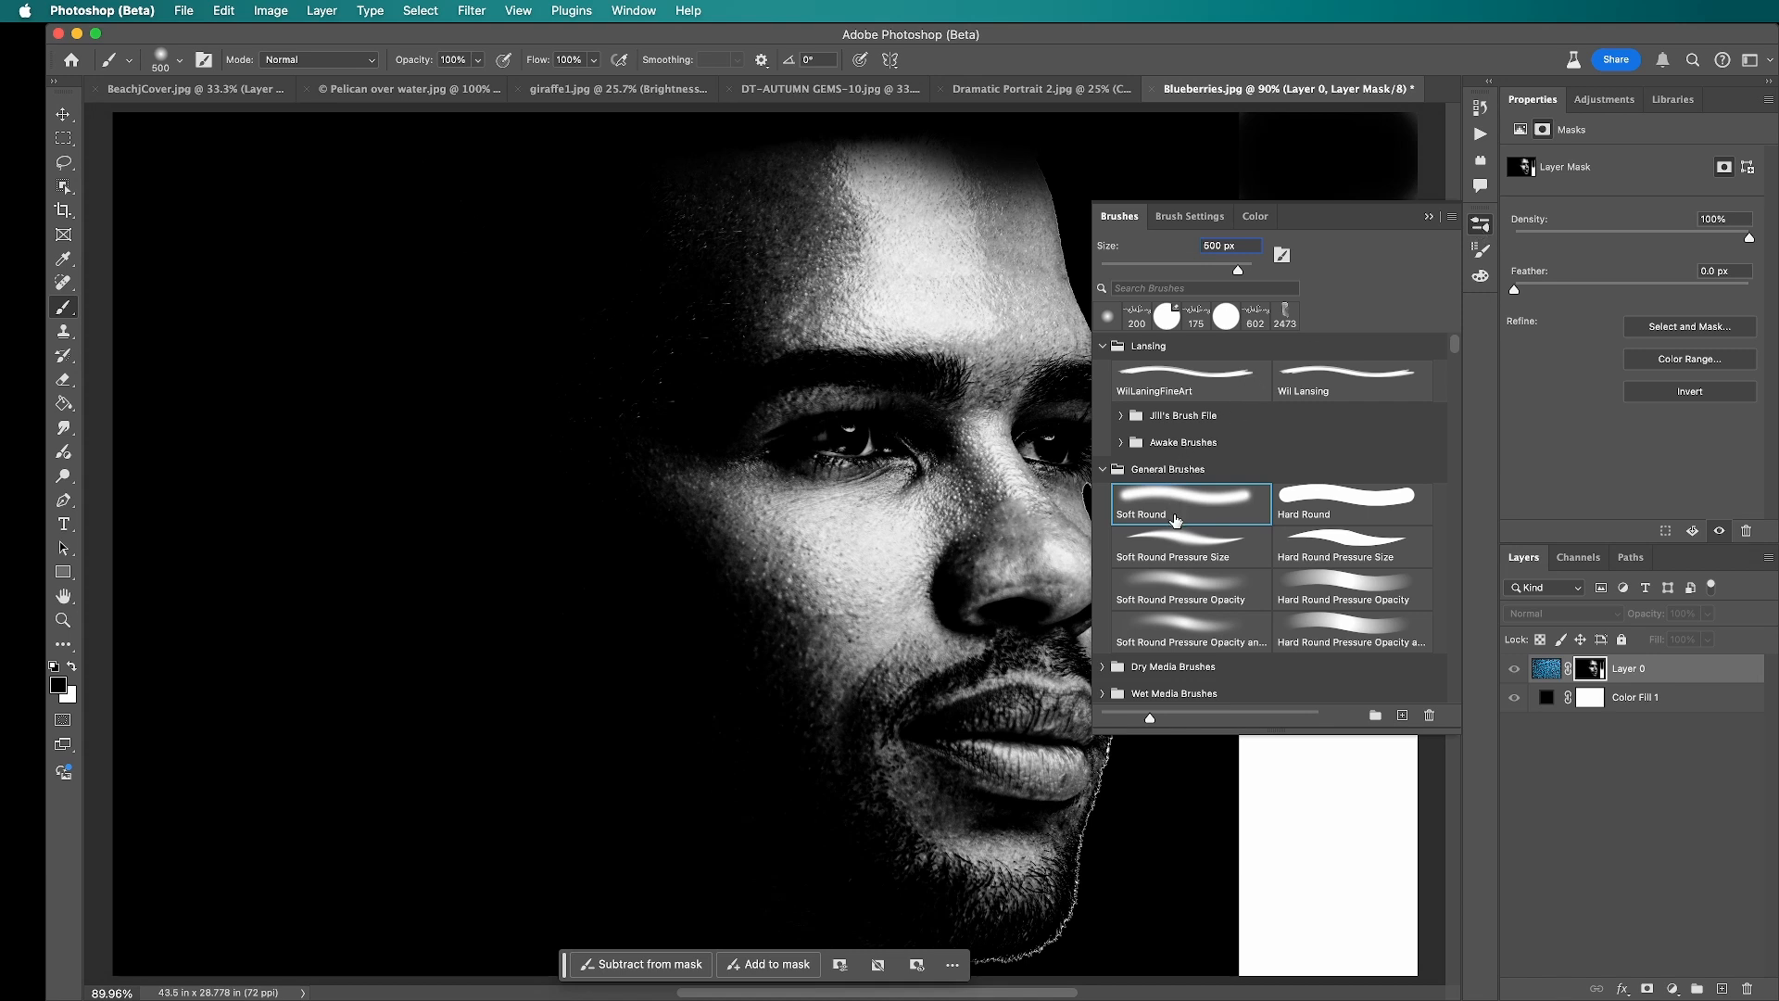
pyautogui.click(1372, 502)
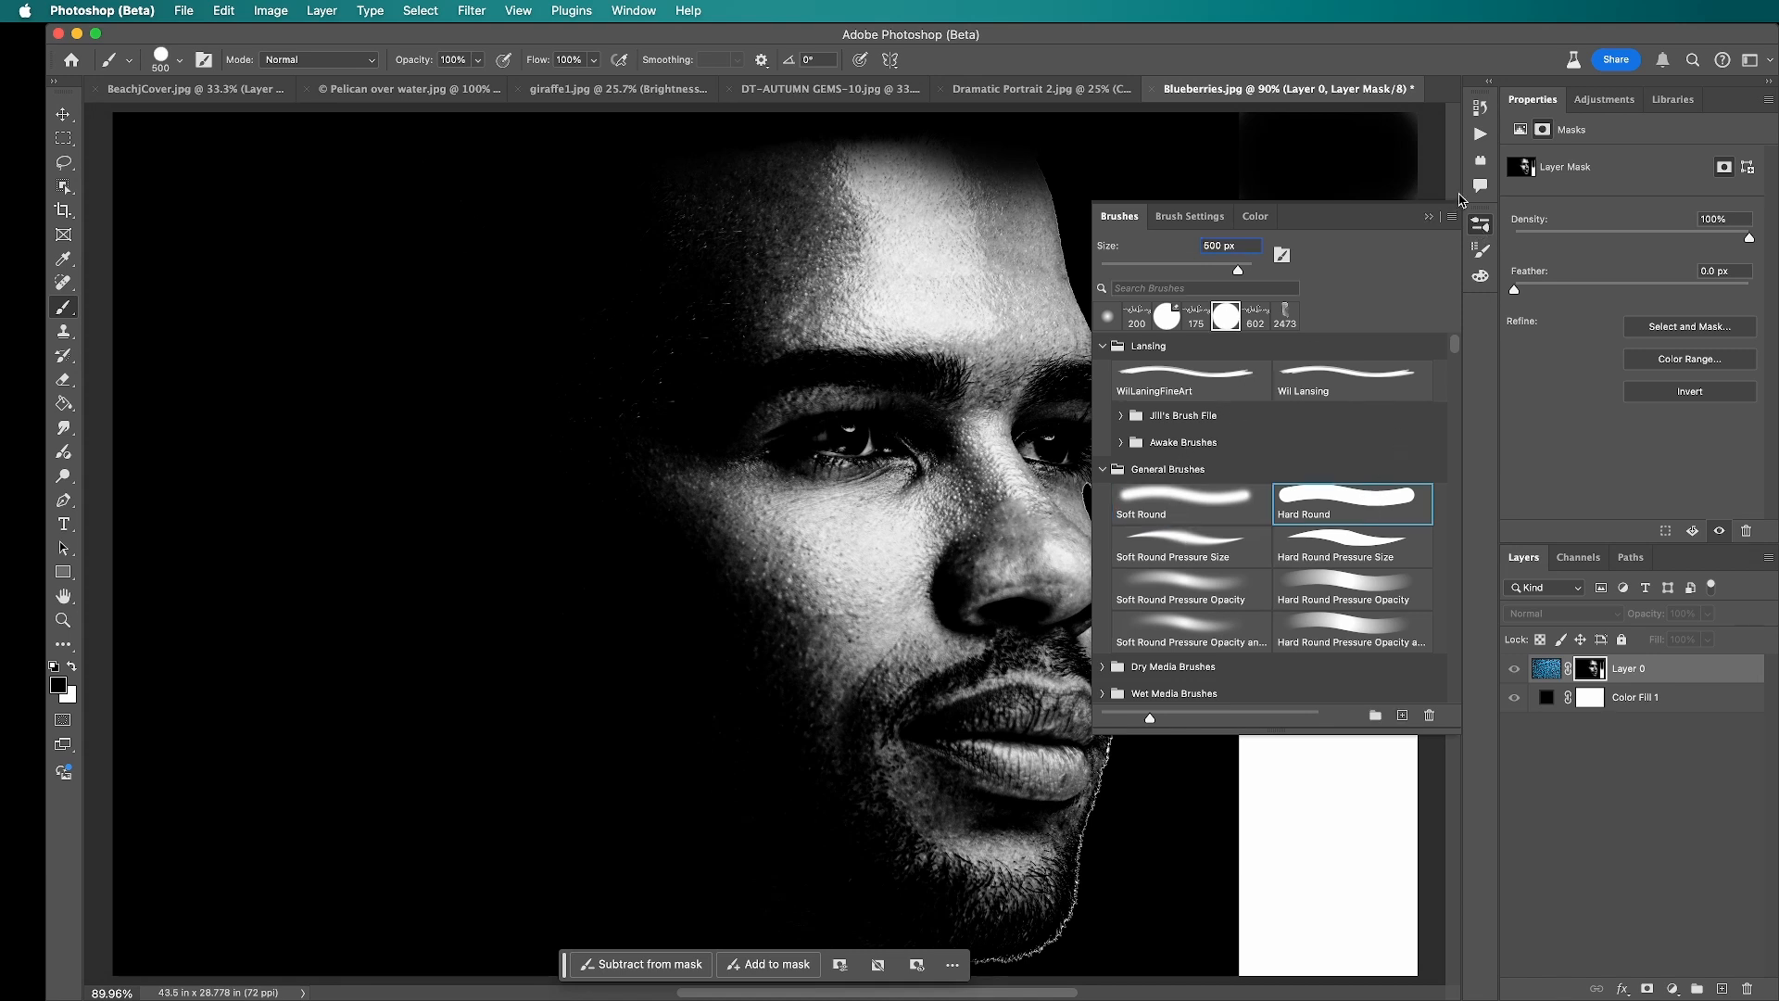
pyautogui.click(1485, 232)
pyautogui.moveTo(1278, 139)
pyautogui.mouseDown()
pyautogui.moveTo(1290, 735)
pyautogui.moveTo(1270, 927)
pyautogui.moveTo(1274, 913)
pyautogui.mouseUp()
pyautogui.moveTo(1401, 945)
pyautogui.mouseDown()
pyautogui.moveTo(1380, 927)
pyautogui.moveTo(1413, 227)
pyautogui.moveTo(1452, 92)
pyautogui.mouseUp()
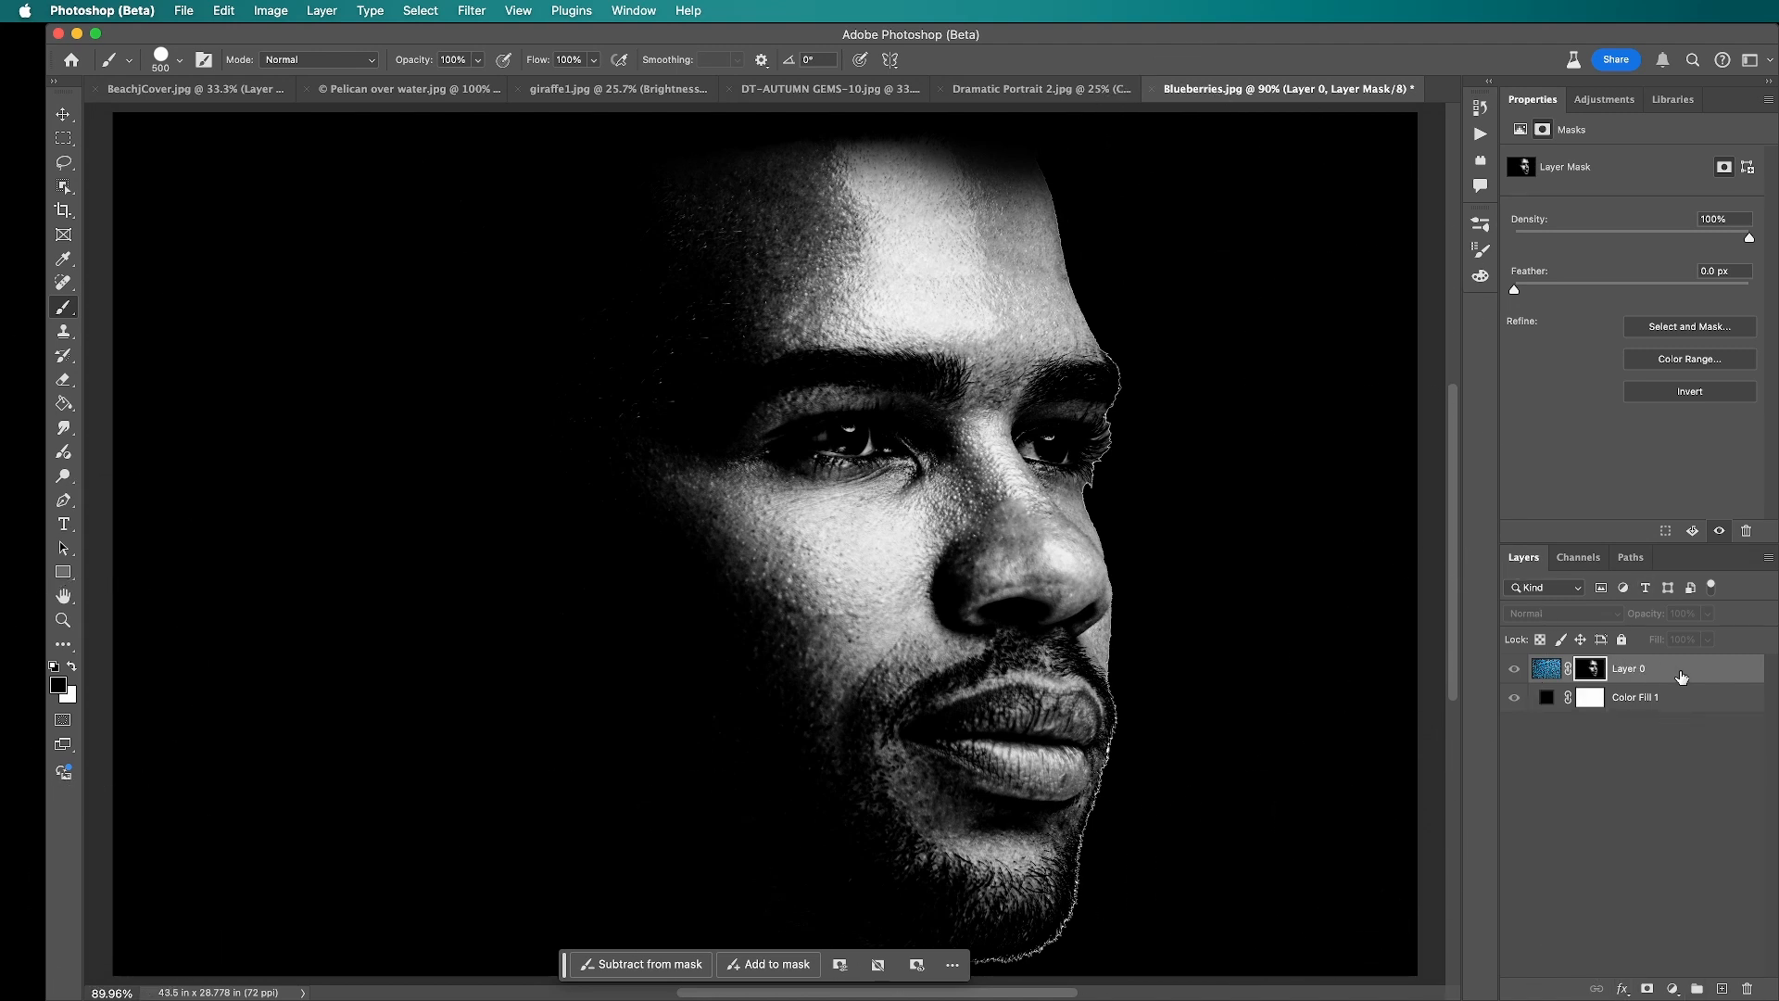
pyautogui.press('super+2')
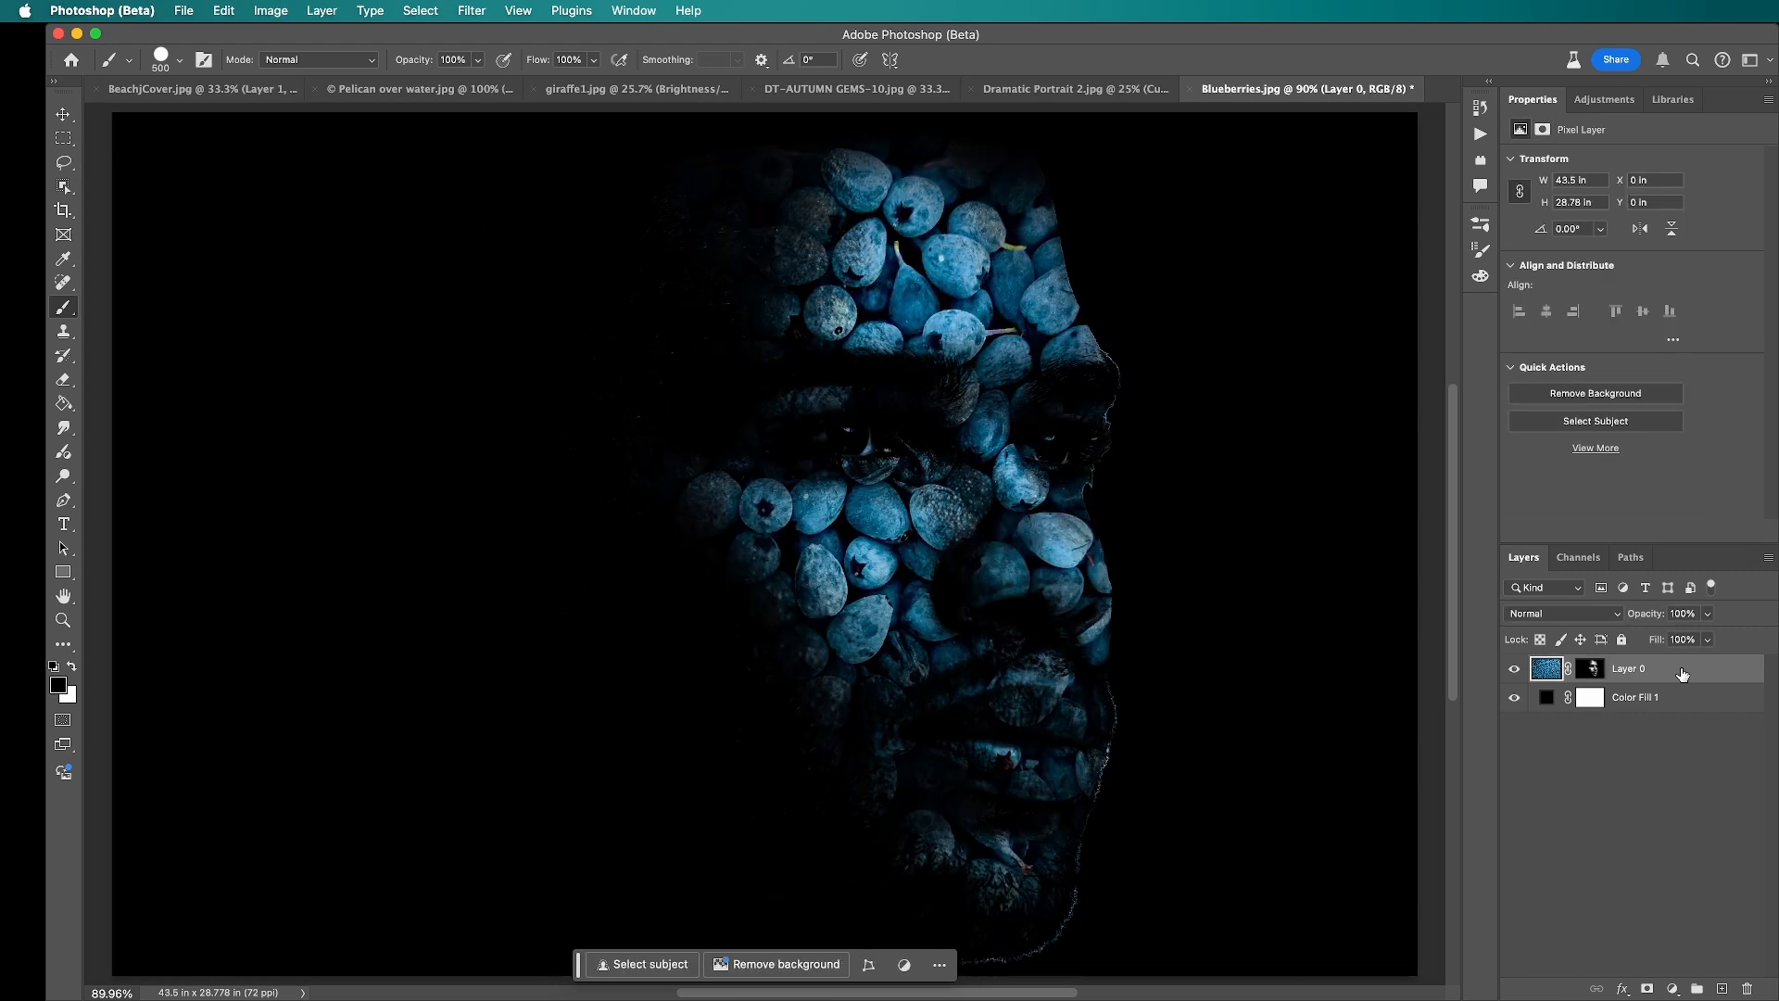
# Step: Add a Curves adjustment layer above the blueberries, raising input 64 to output 90 and moving the white point to input 217
pyautogui.click(1671, 990)
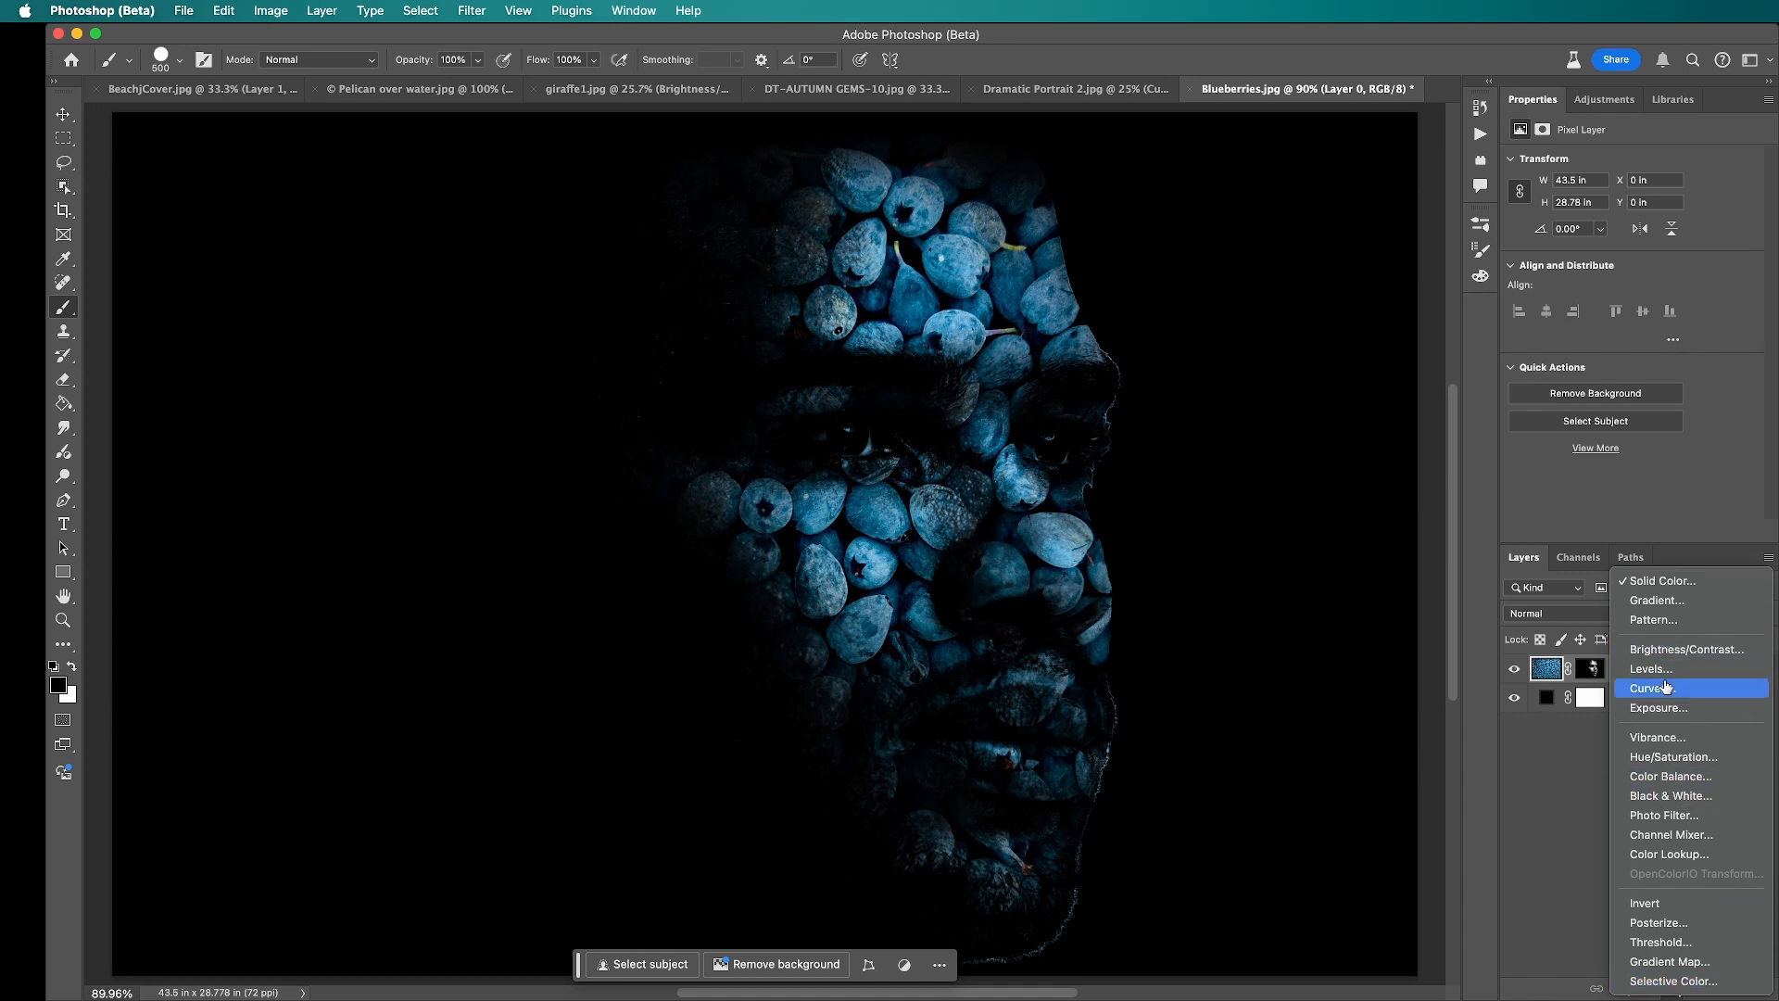
pyautogui.click(1665, 690)
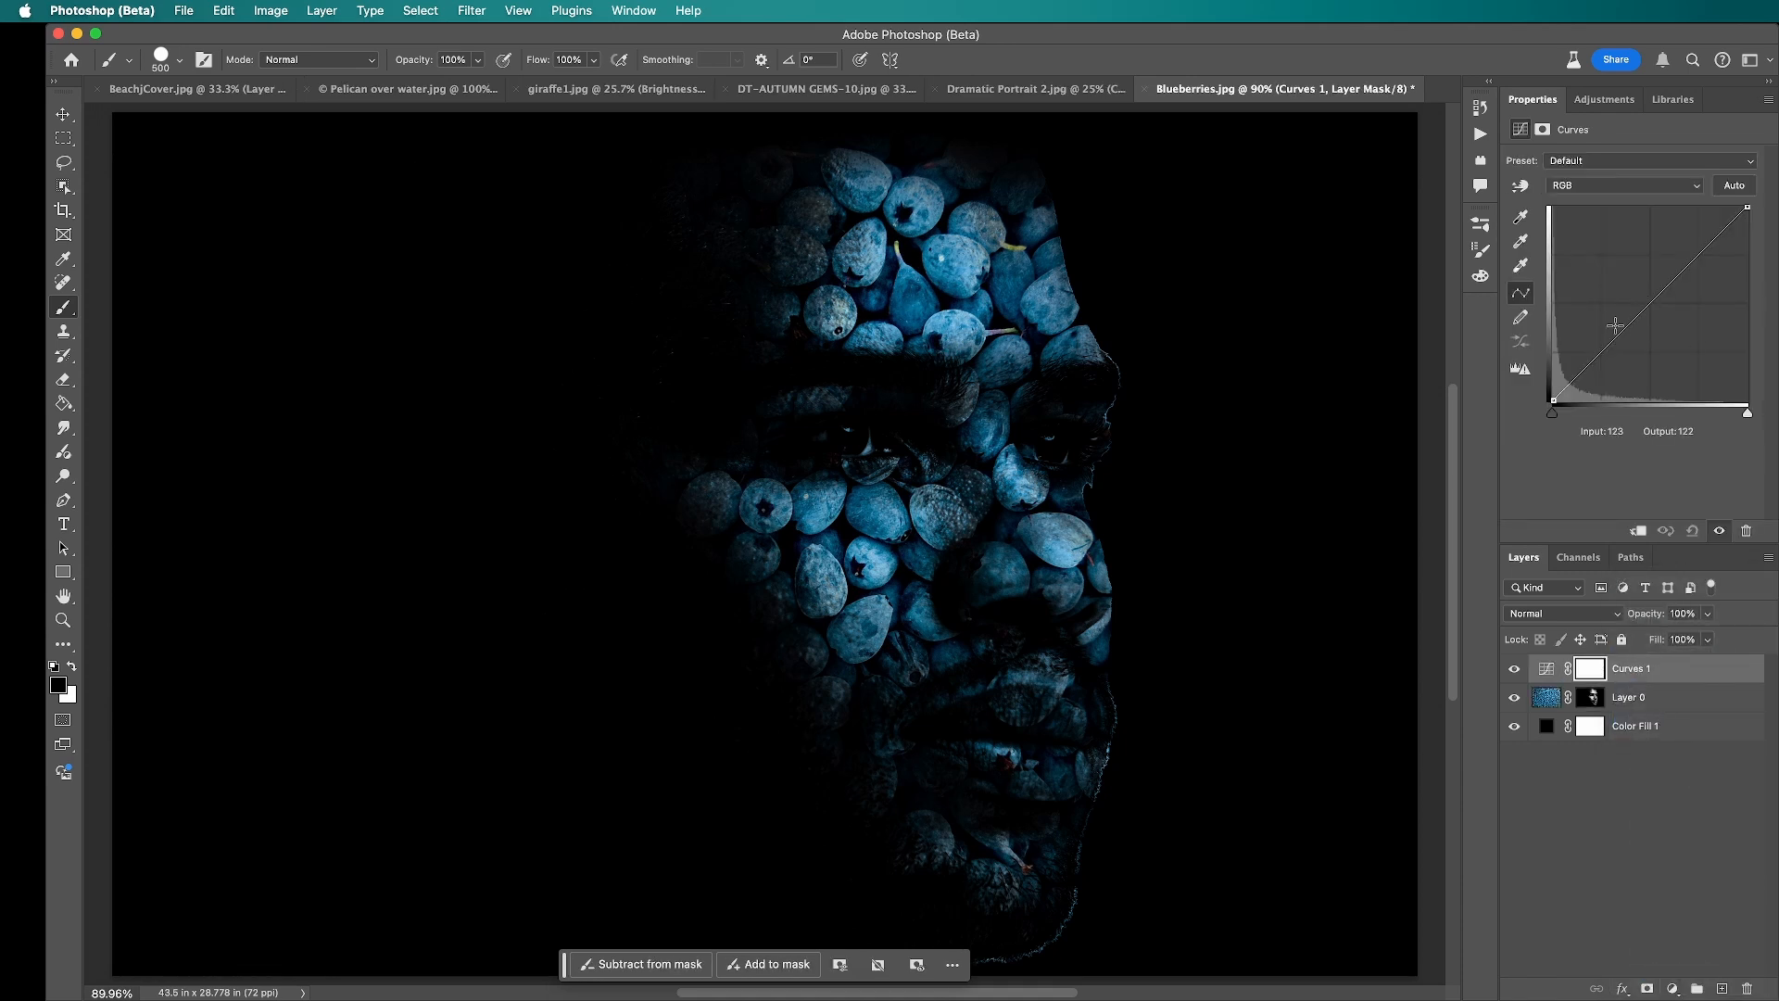
pyautogui.moveTo(1610, 340); pyautogui.dragTo(1601, 331)
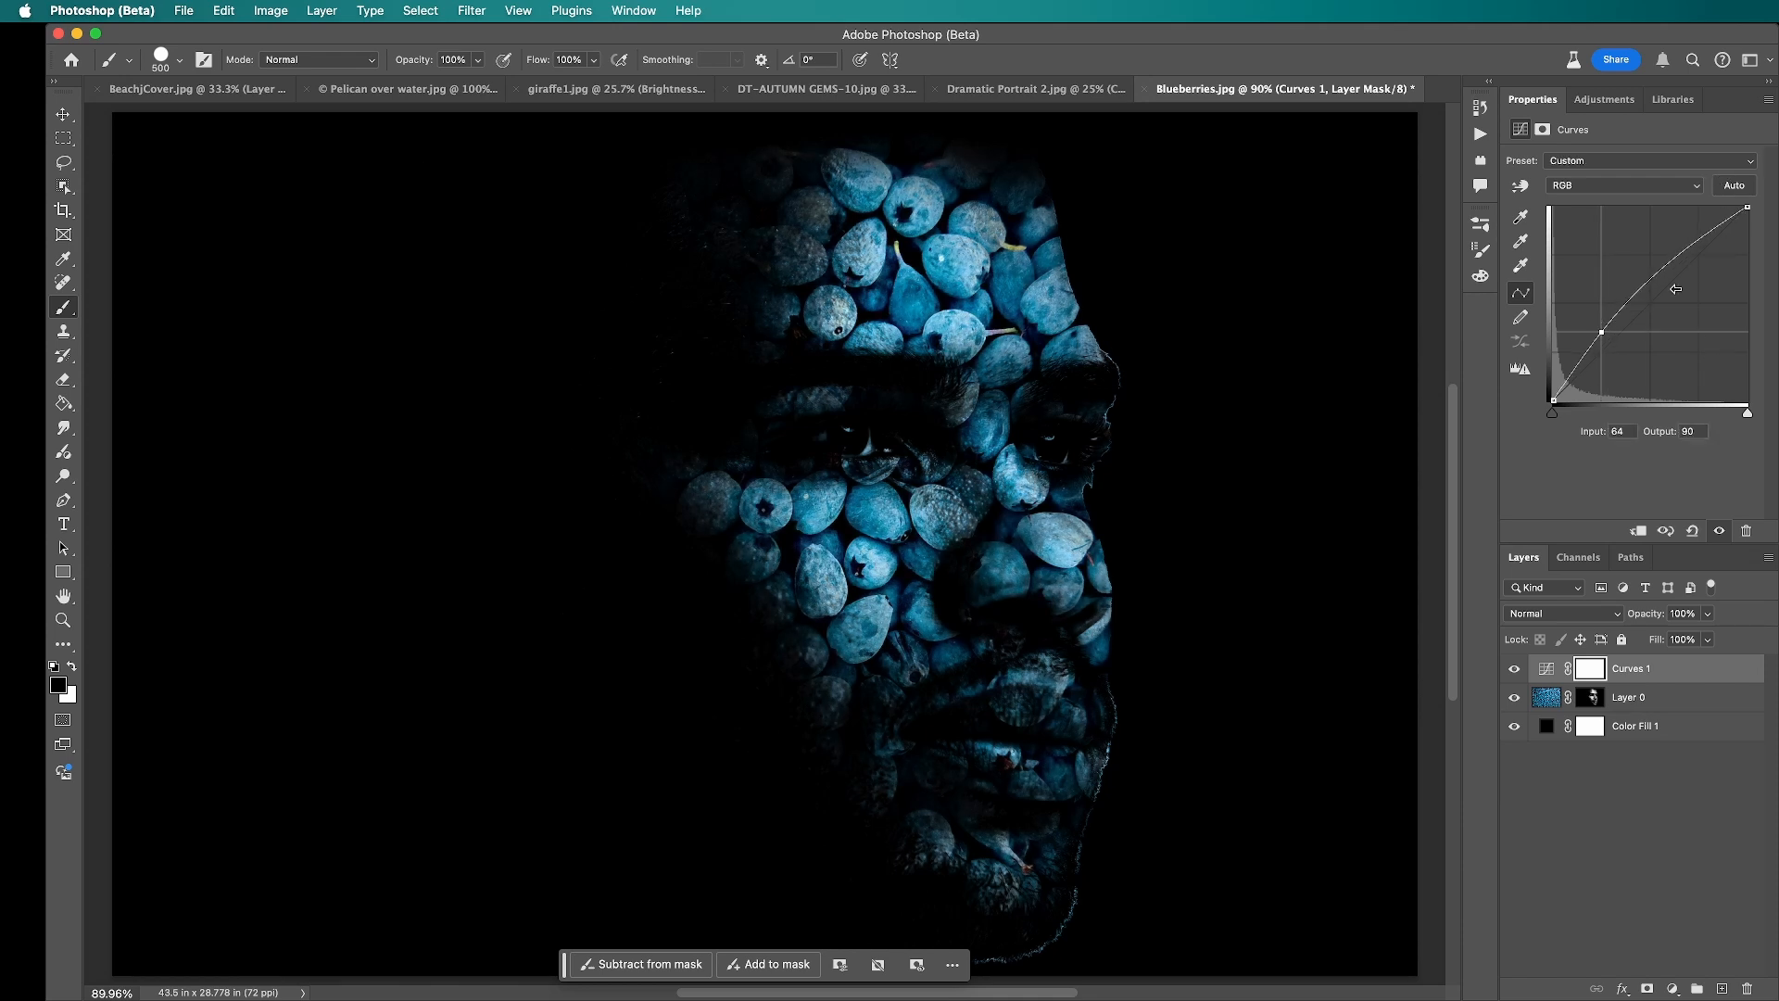
pyautogui.moveTo(1746, 208); pyautogui.dragTo(1719, 208)
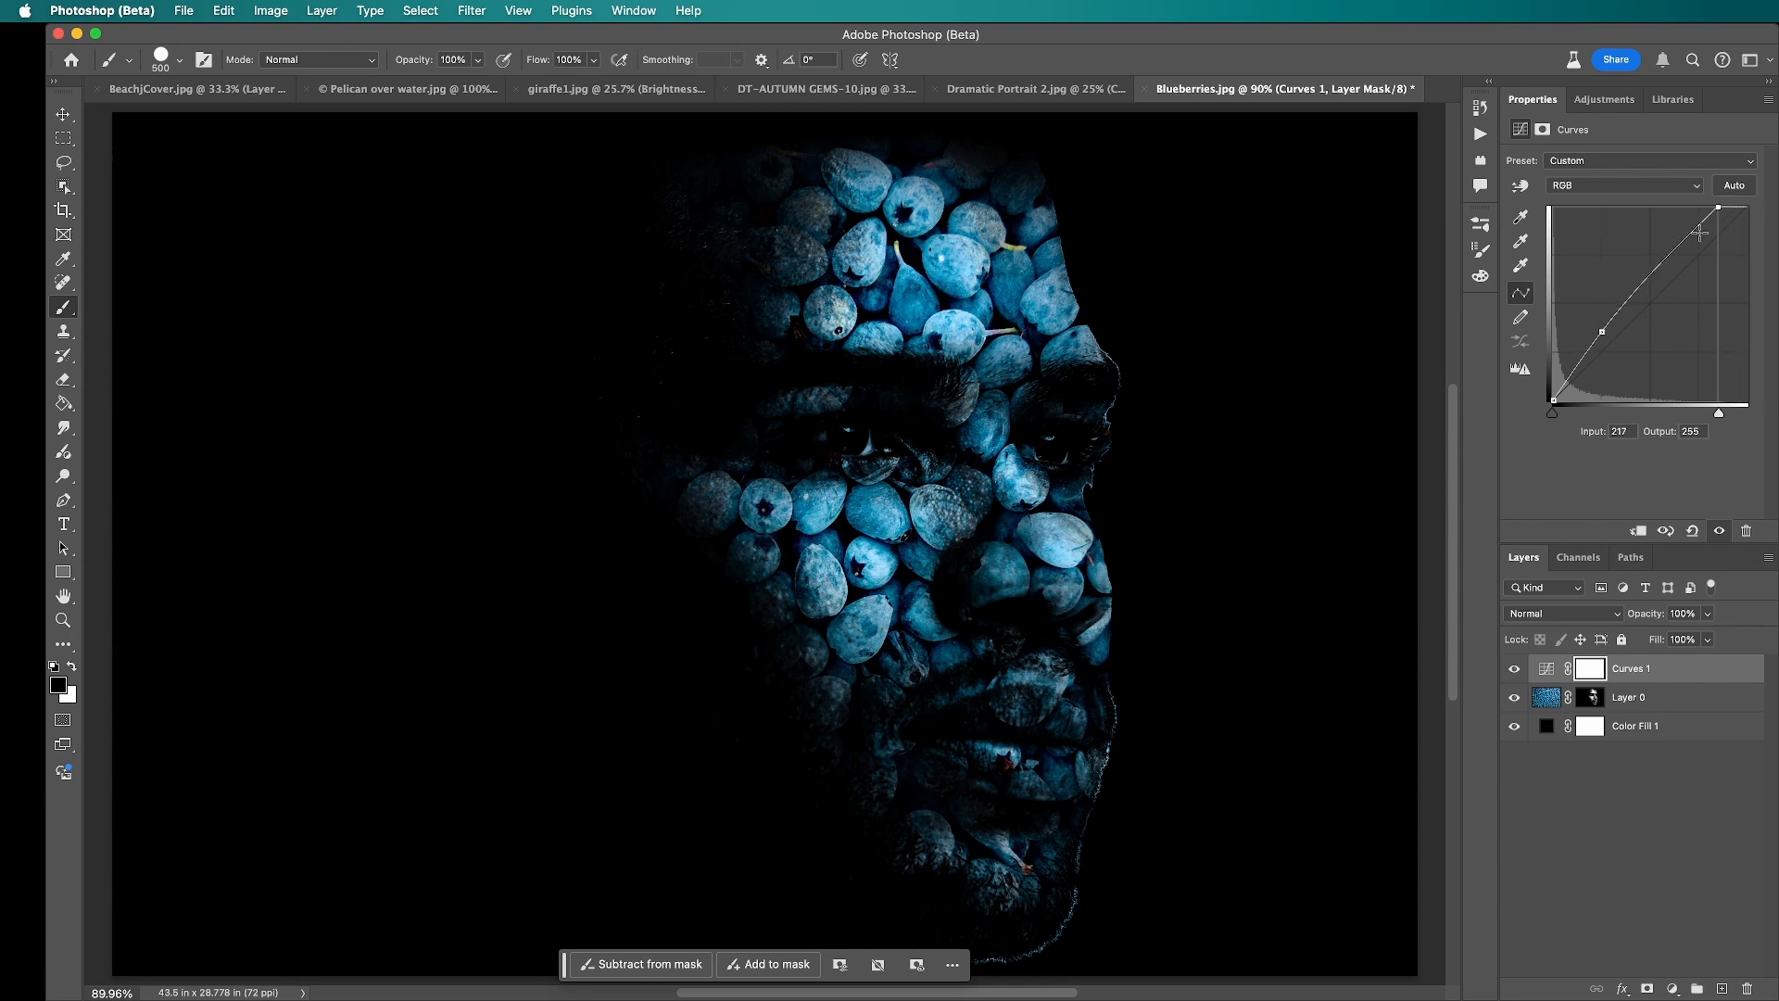